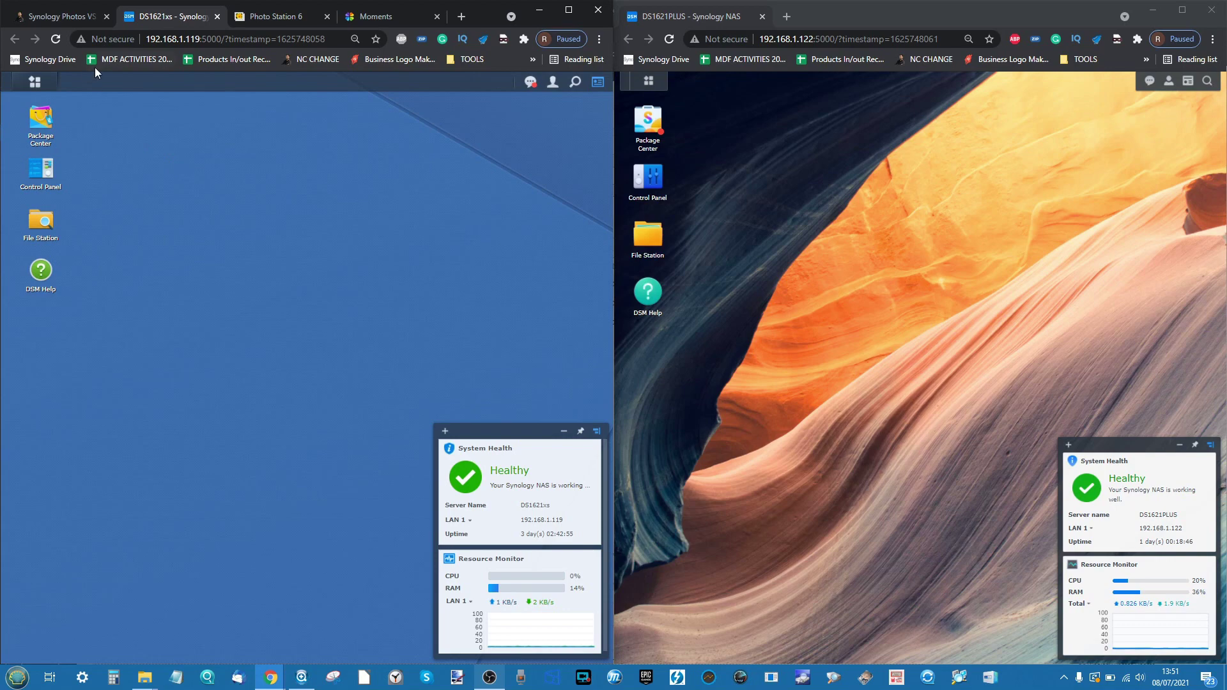
- Switch from Photo Station 6 to Moments and try its Albums and Timeline views
click(264, 17)
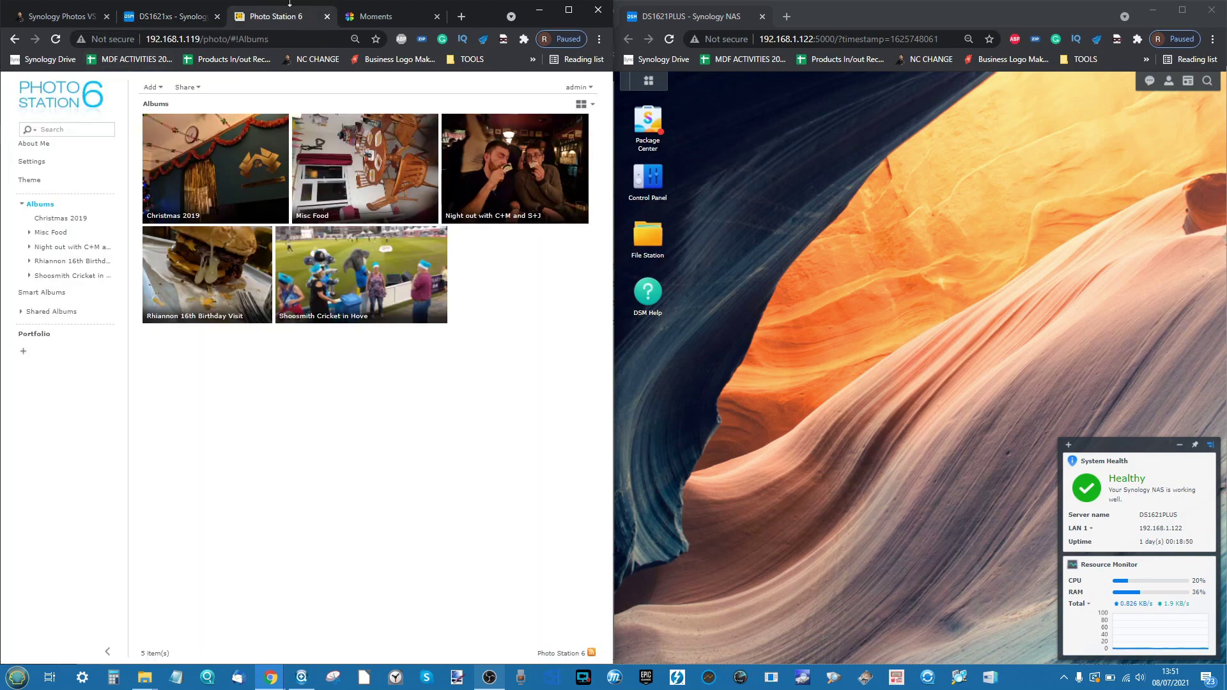
click(367, 16)
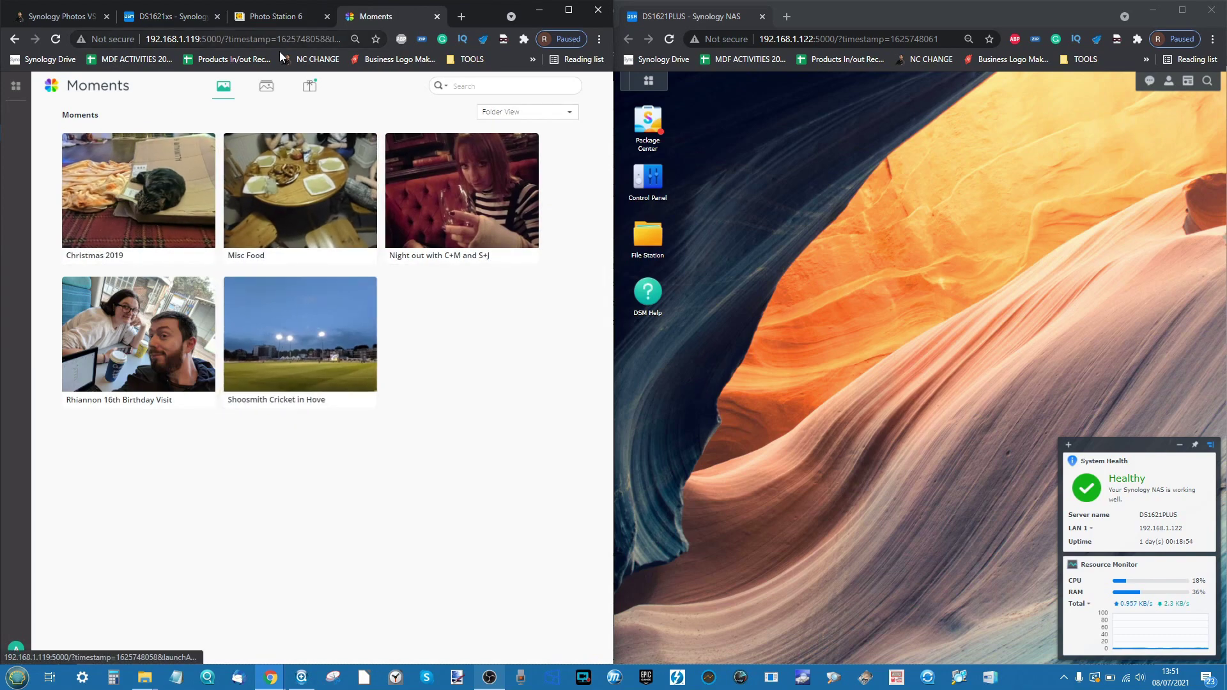
click(266, 88)
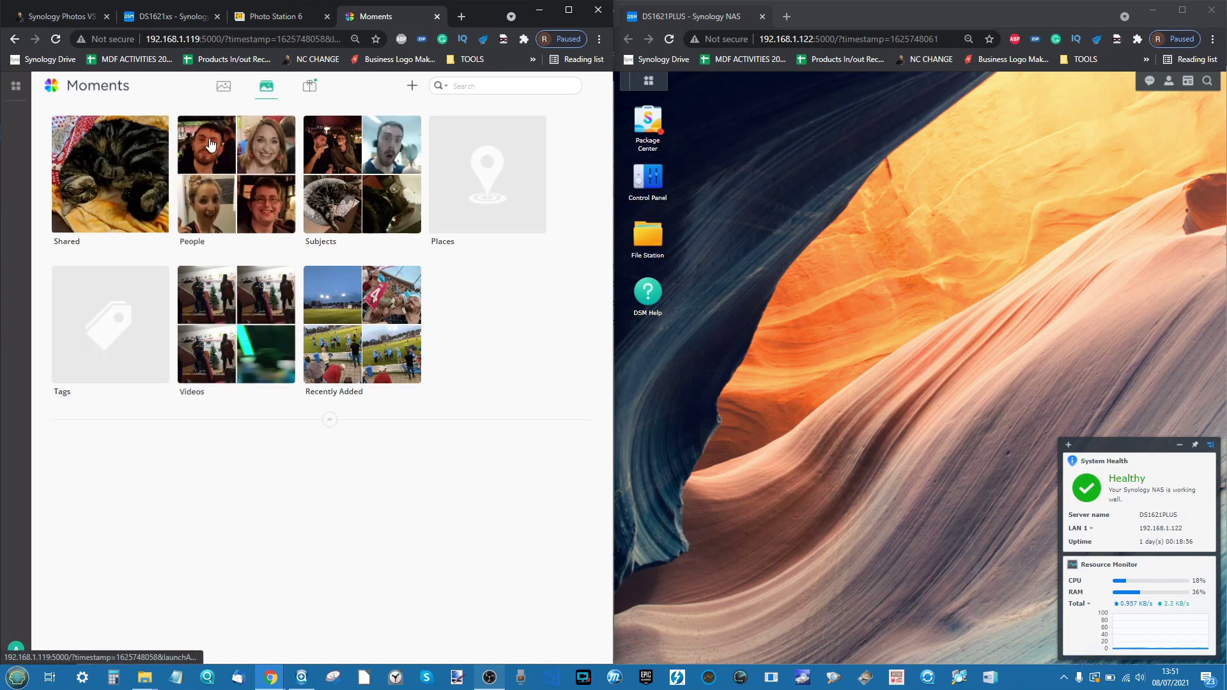
click(224, 87)
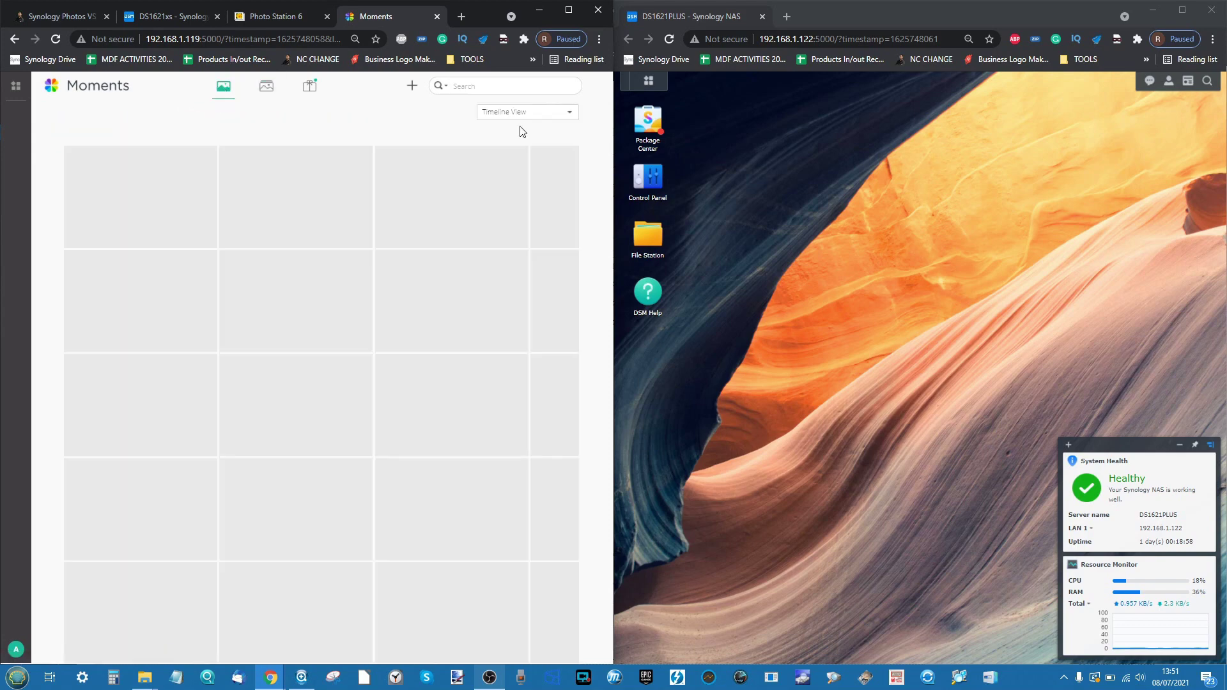
- Set Moments to Folder View, then open the 16th Birthday Visit album in Photo Station 6
click(522, 114)
click(512, 148)
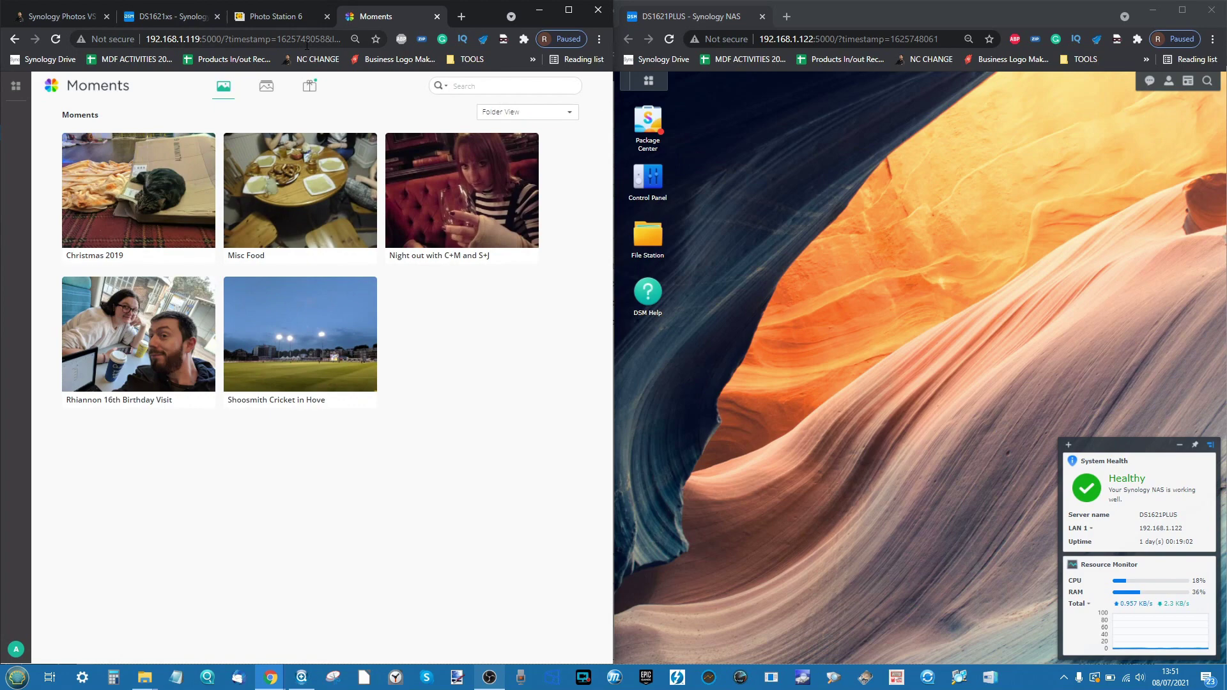
click(273, 18)
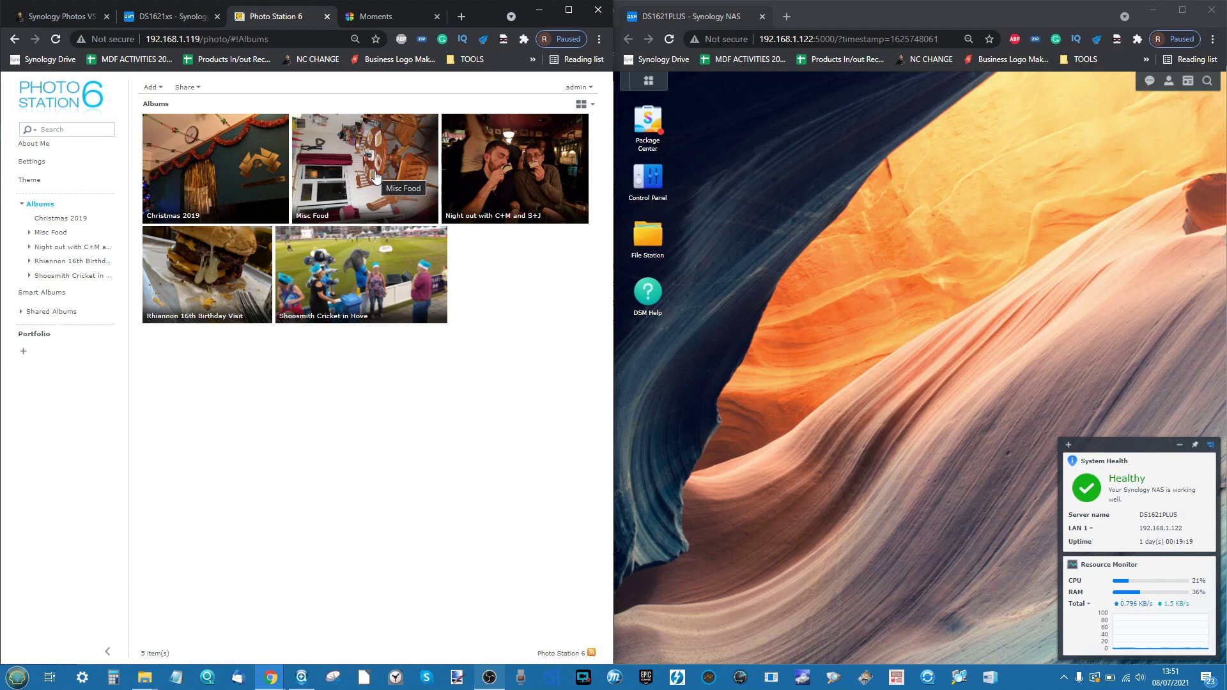
click(204, 258)
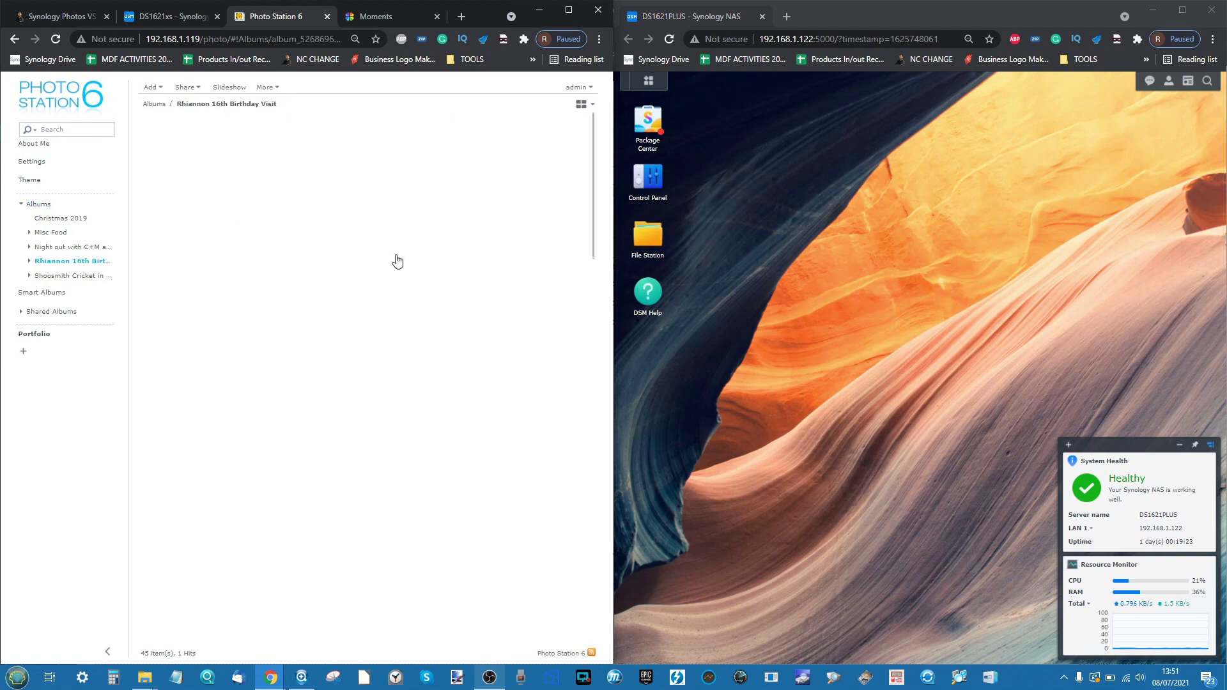
scroll(351, 300, down, 2)
scroll(350, 299, down, 3)
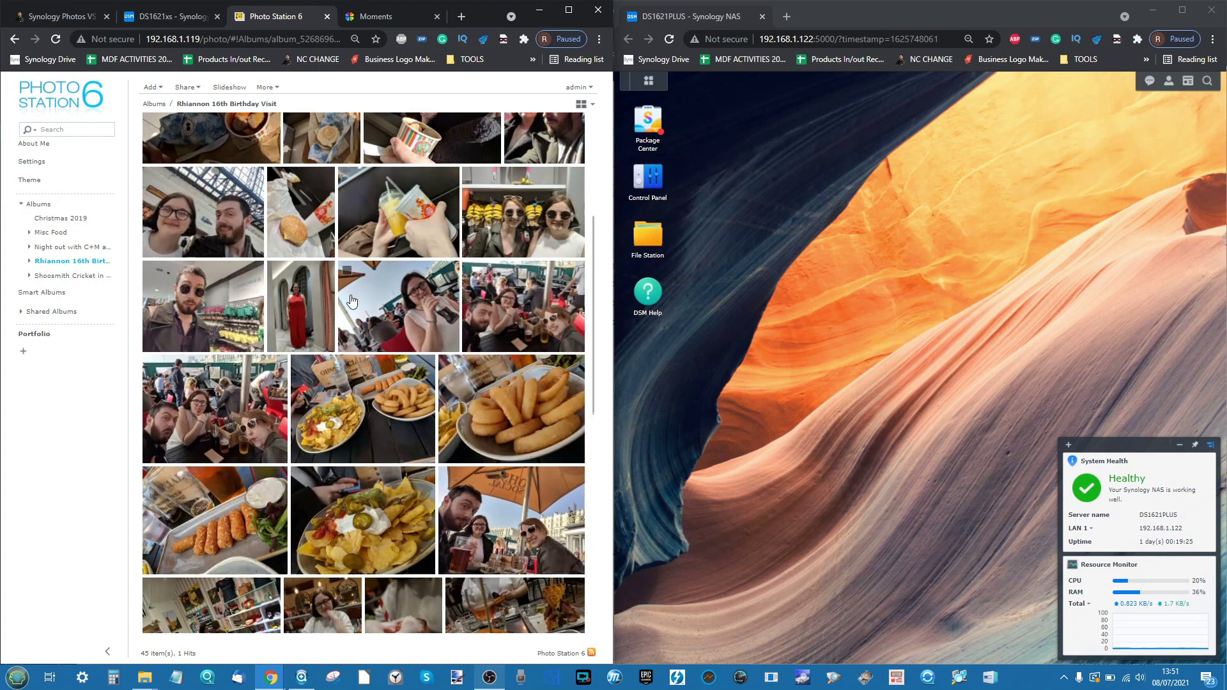
scroll(332, 346, down, 4)
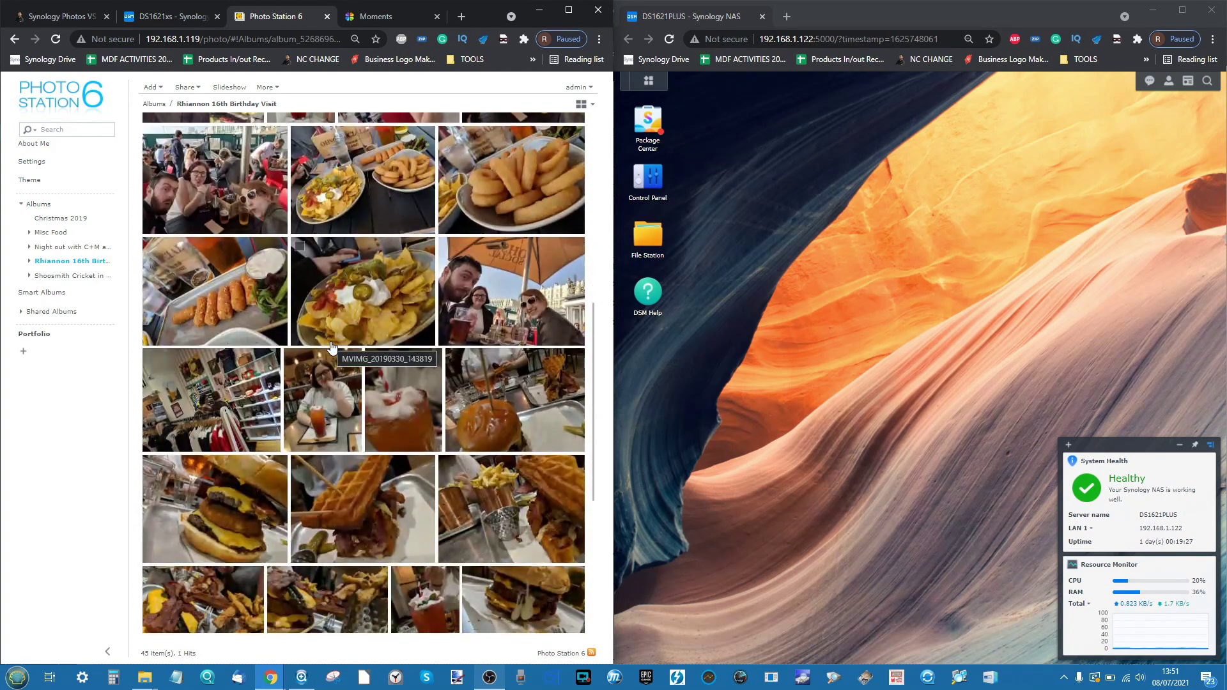
click(221, 296)
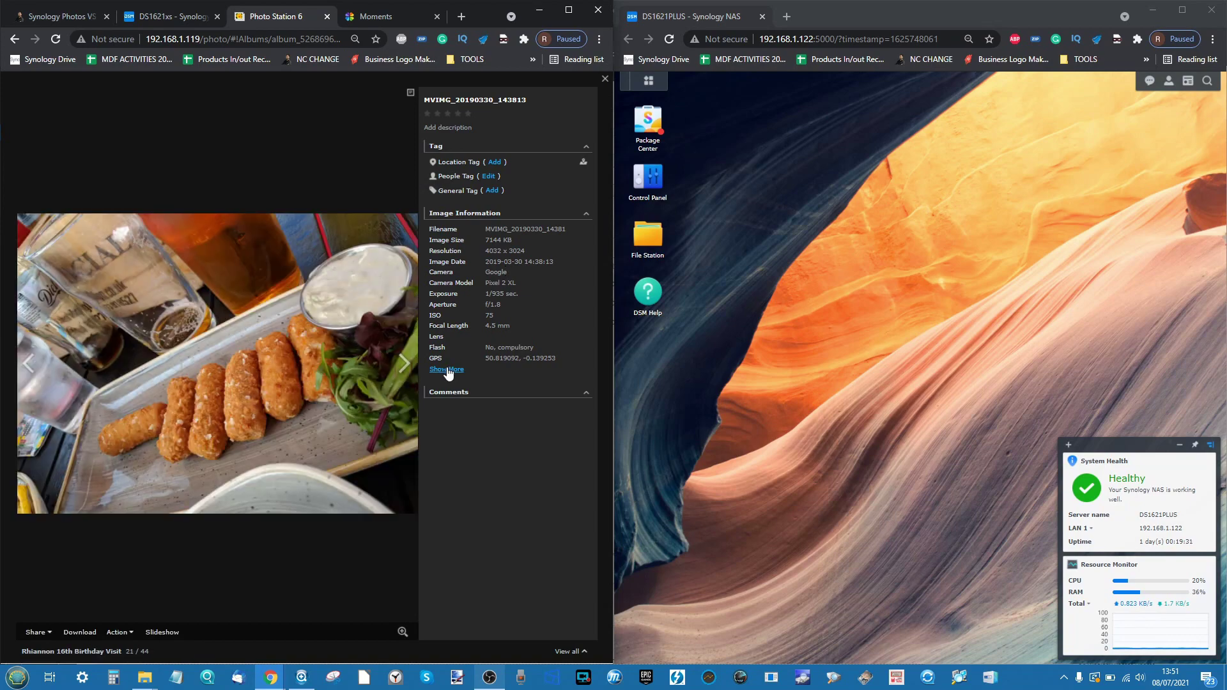
click(446, 370)
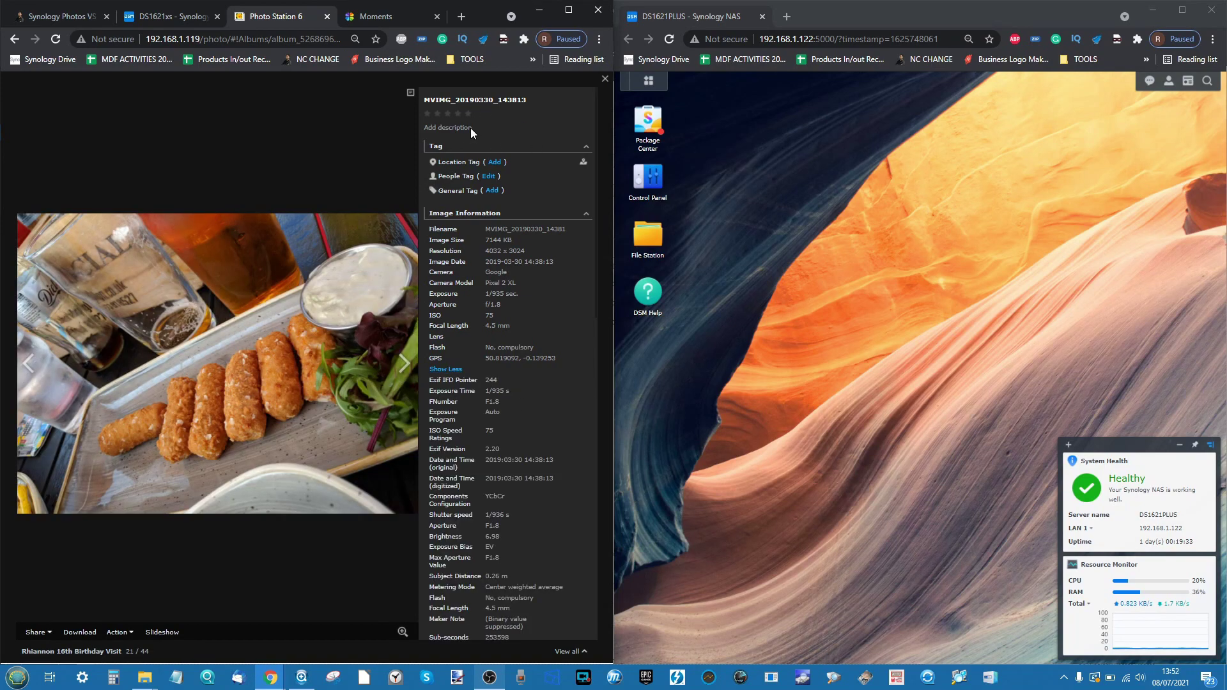
click(410, 93)
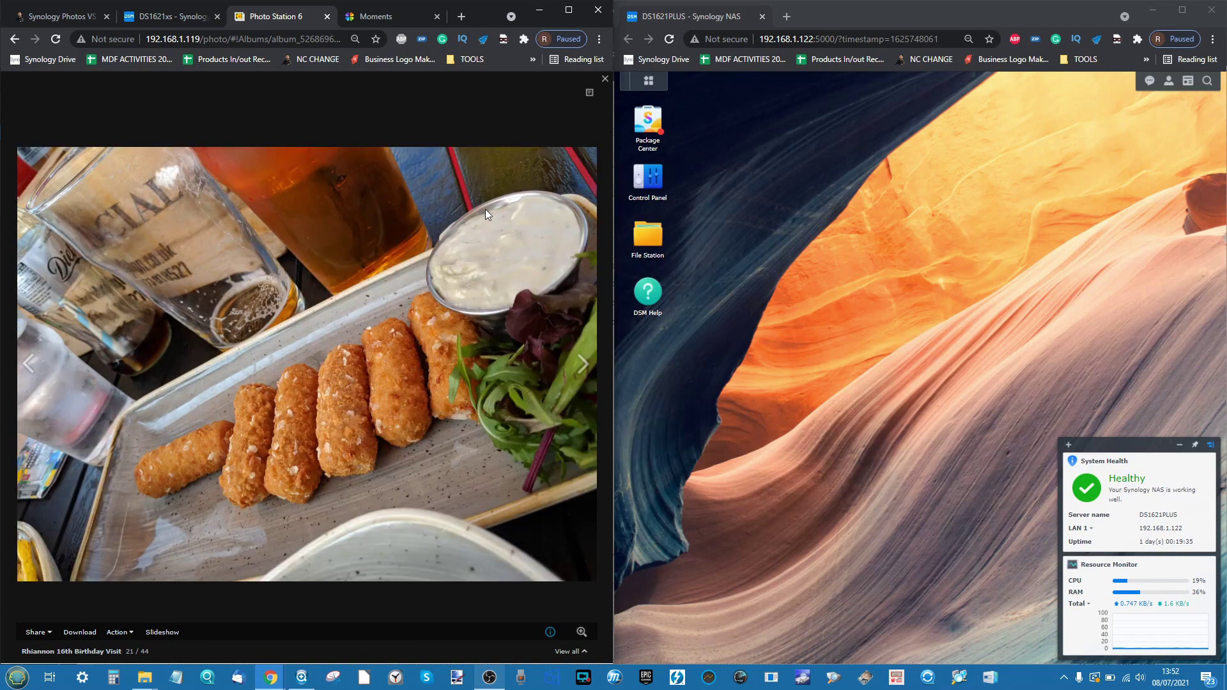
click(122, 633)
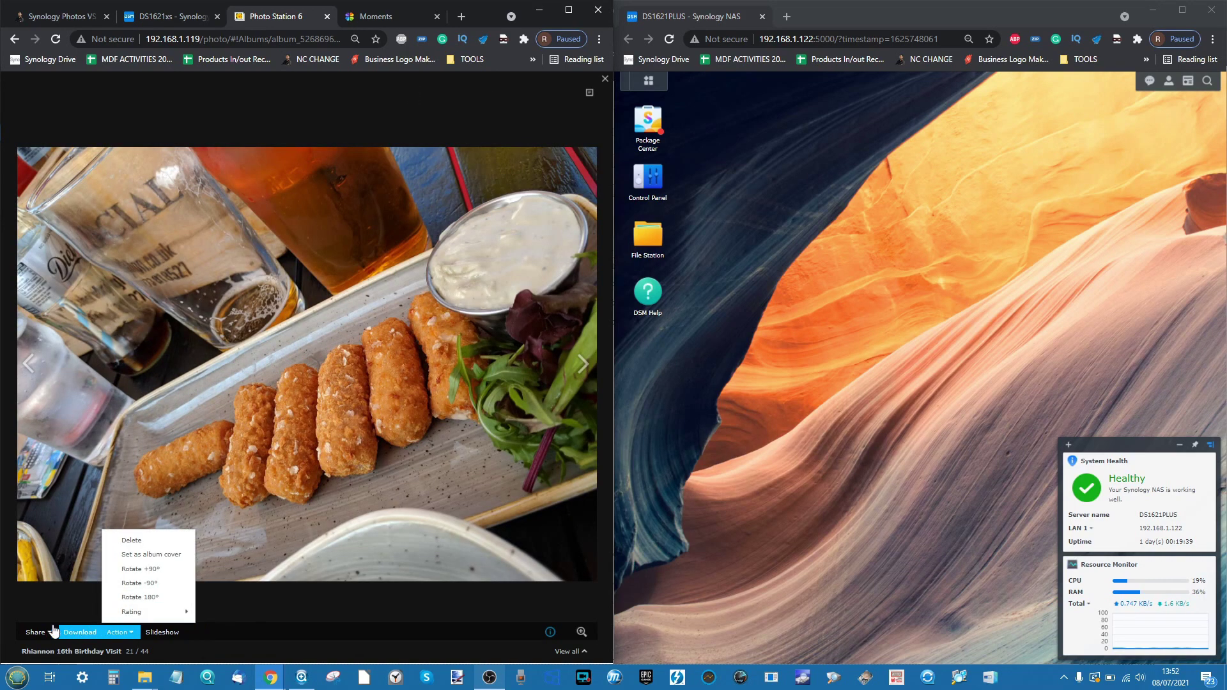
click(35, 632)
click(35, 632)
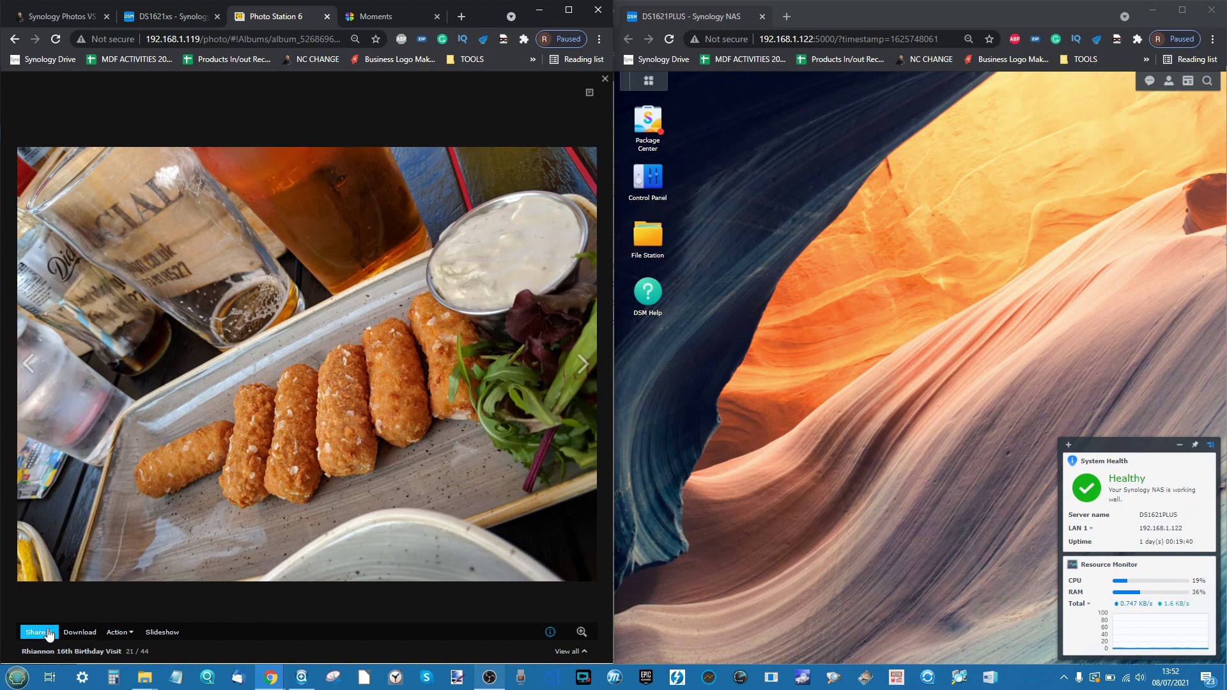
click(48, 633)
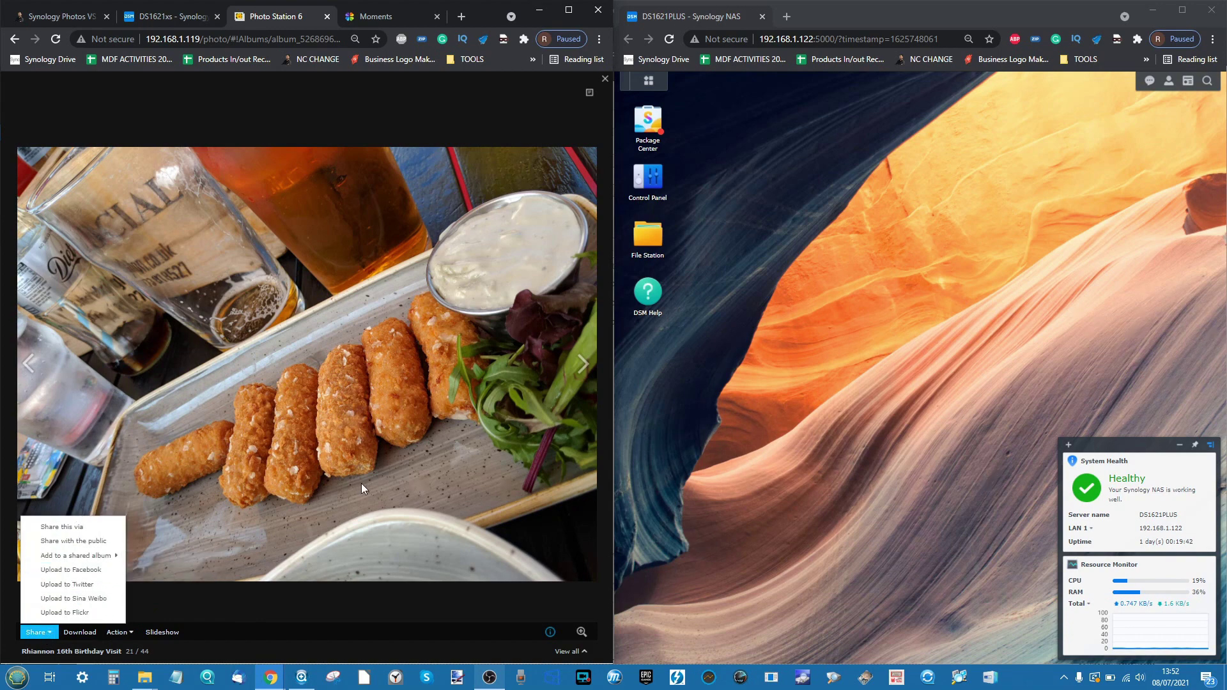
click(605, 78)
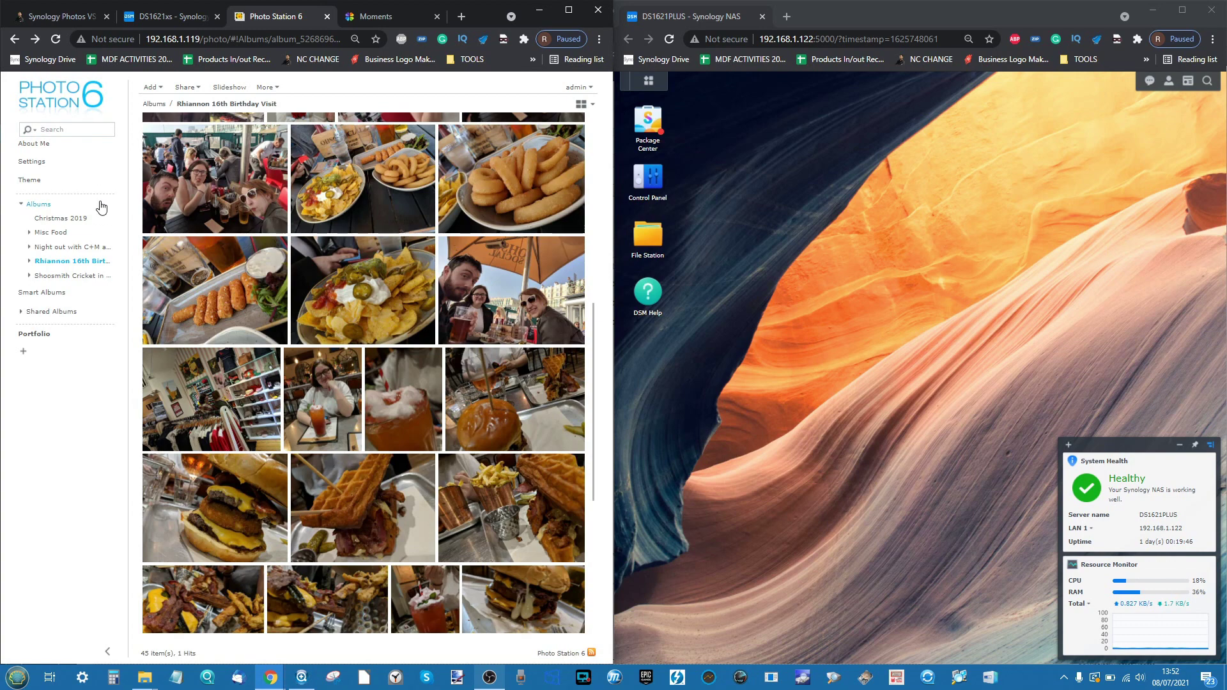
- Browse Photo Station 6's General, Photos, Sharing and Blog settings, then go back to Moments' folders
scroll(314, 322, down, 2)
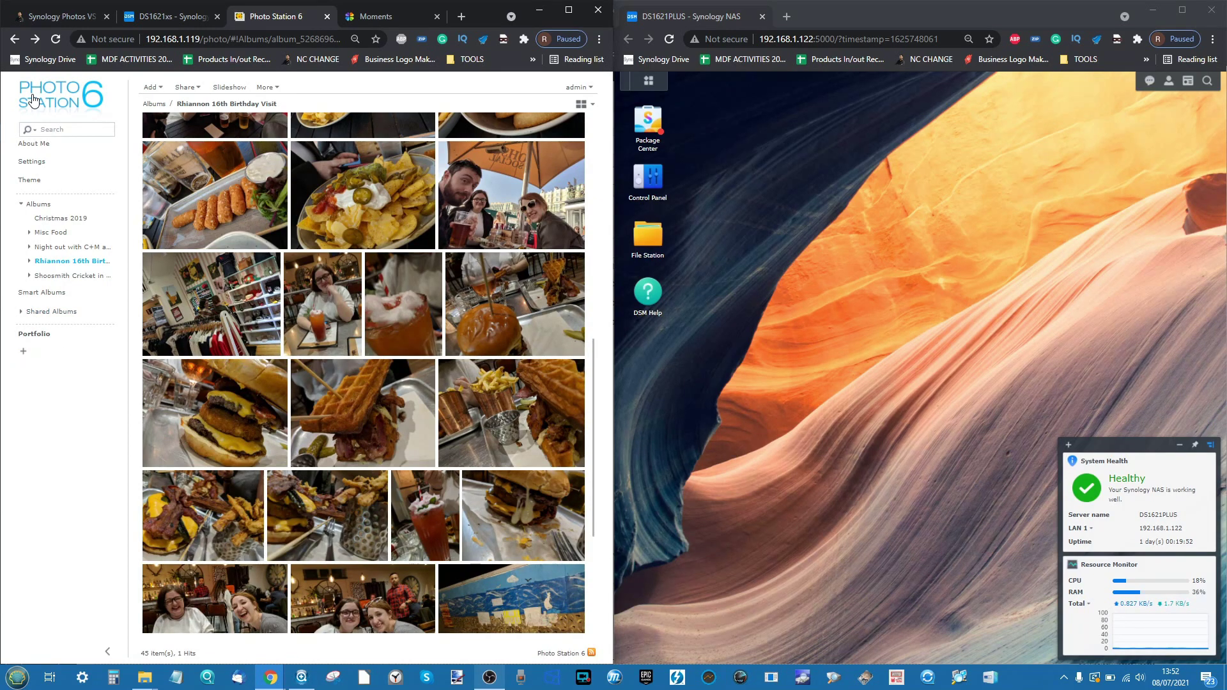
click(27, 163)
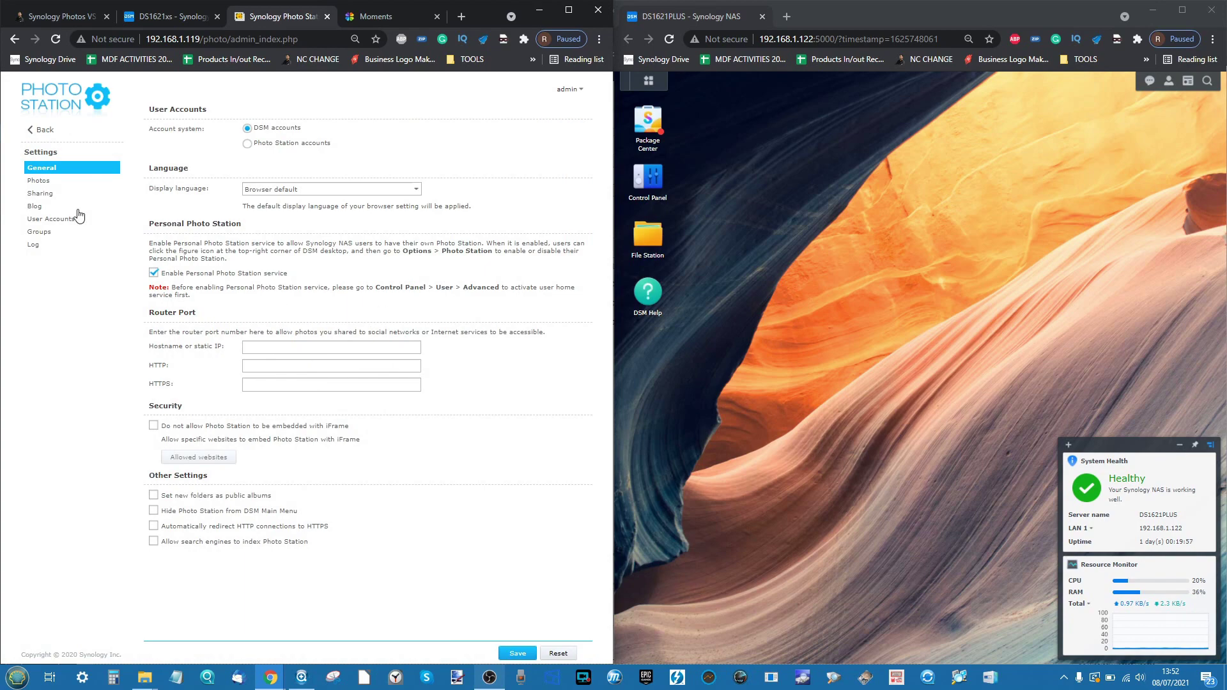
click(53, 182)
click(47, 194)
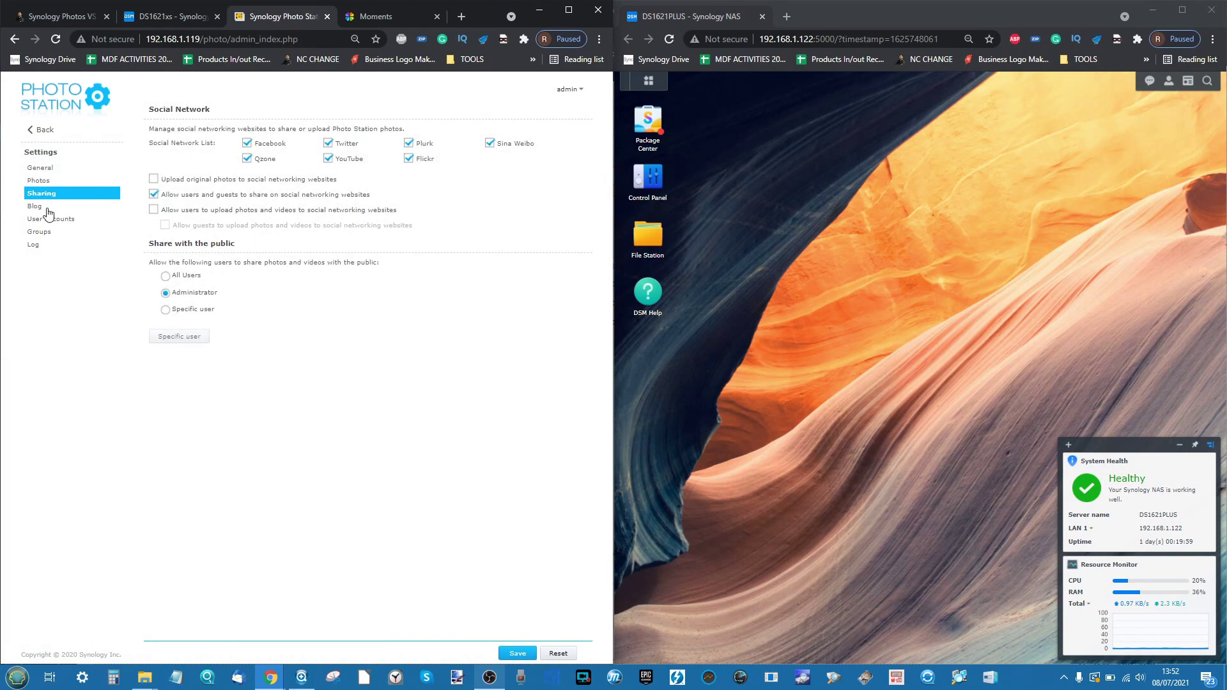
click(43, 206)
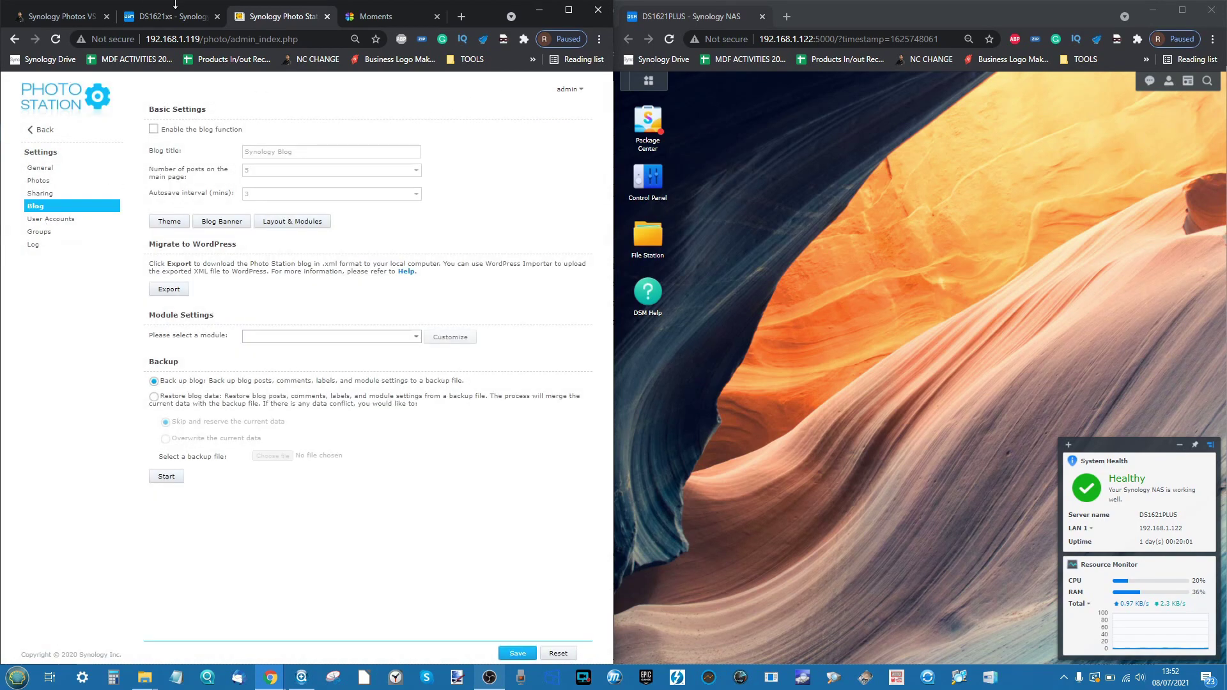
click(32, 130)
click(407, 16)
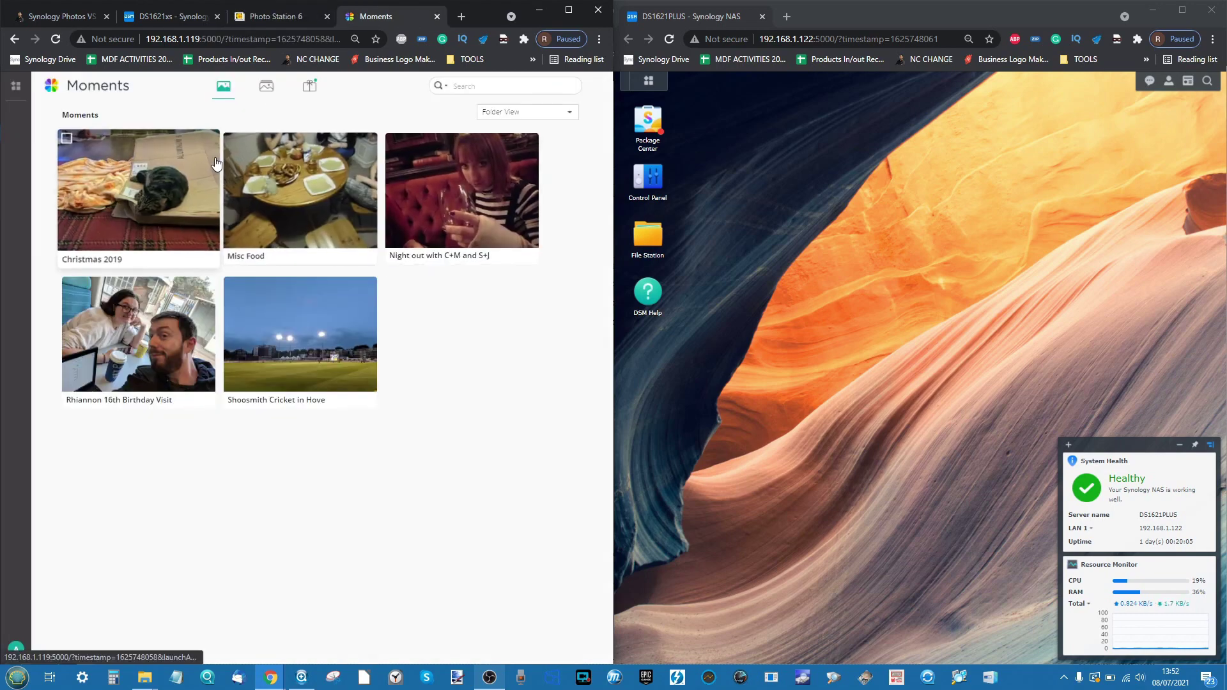
- Open the 16th Birthday Visit album in Moments and view the mozzarella sticks and onion rings photos' details
click(183, 316)
scroll(352, 391, down, 10)
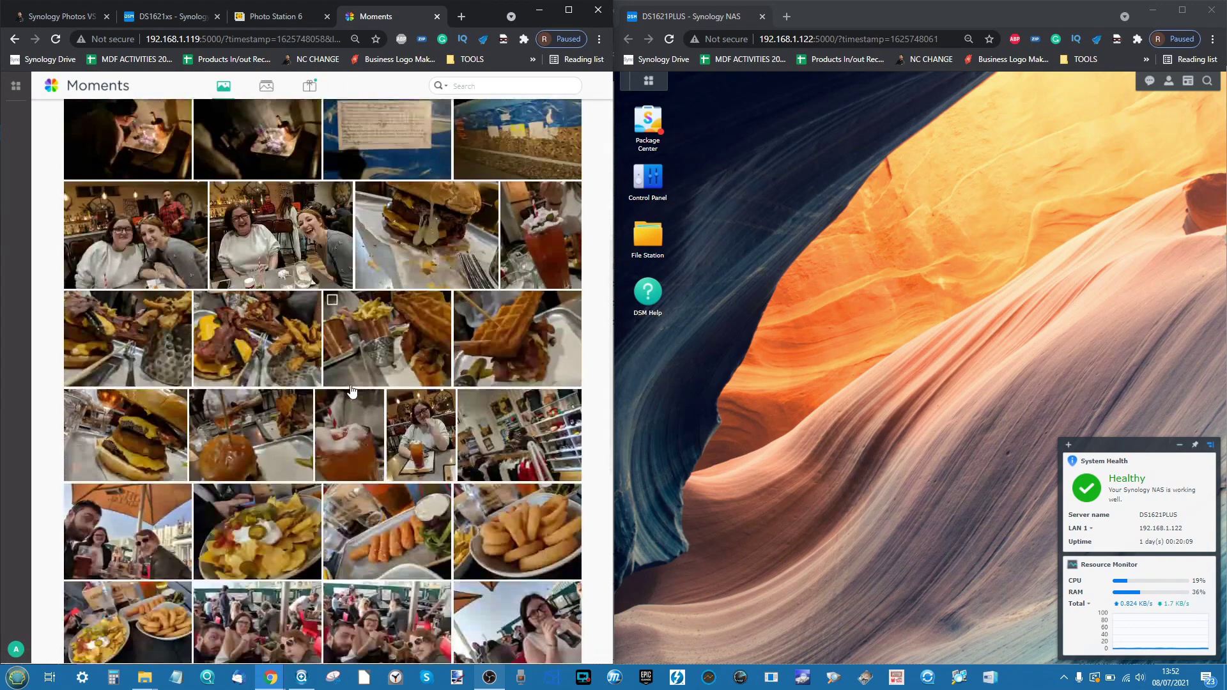
scroll(353, 391, down, 2)
scroll(373, 192, up, 1)
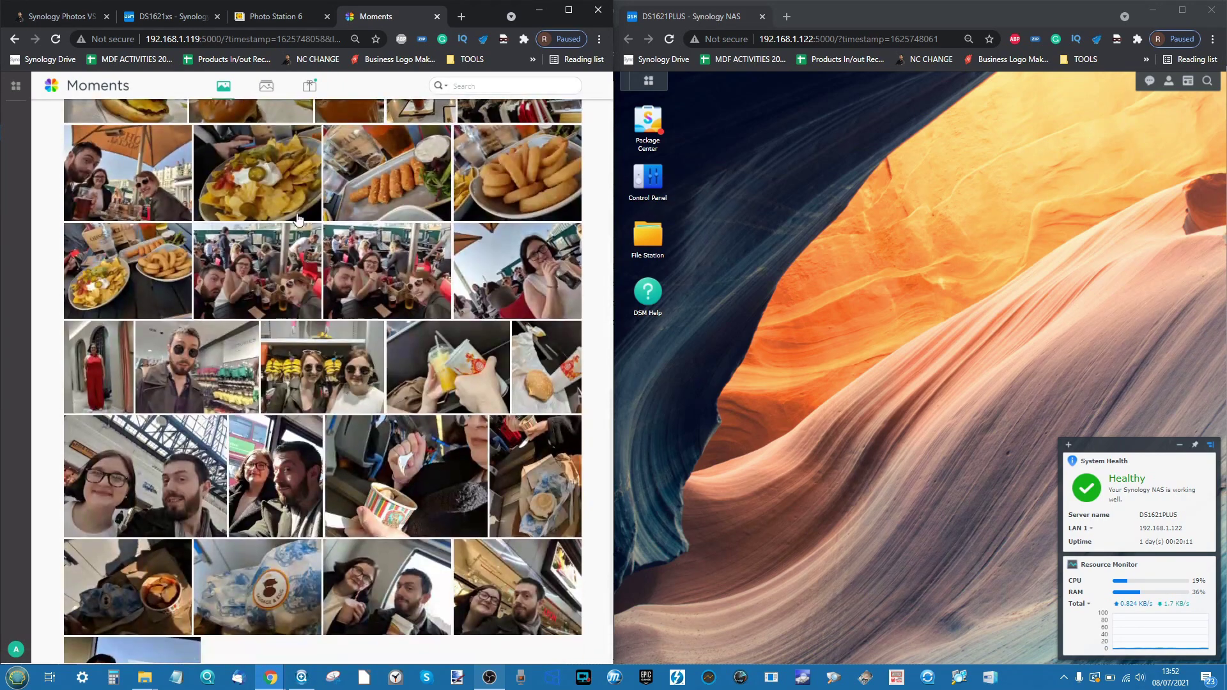
click(372, 191)
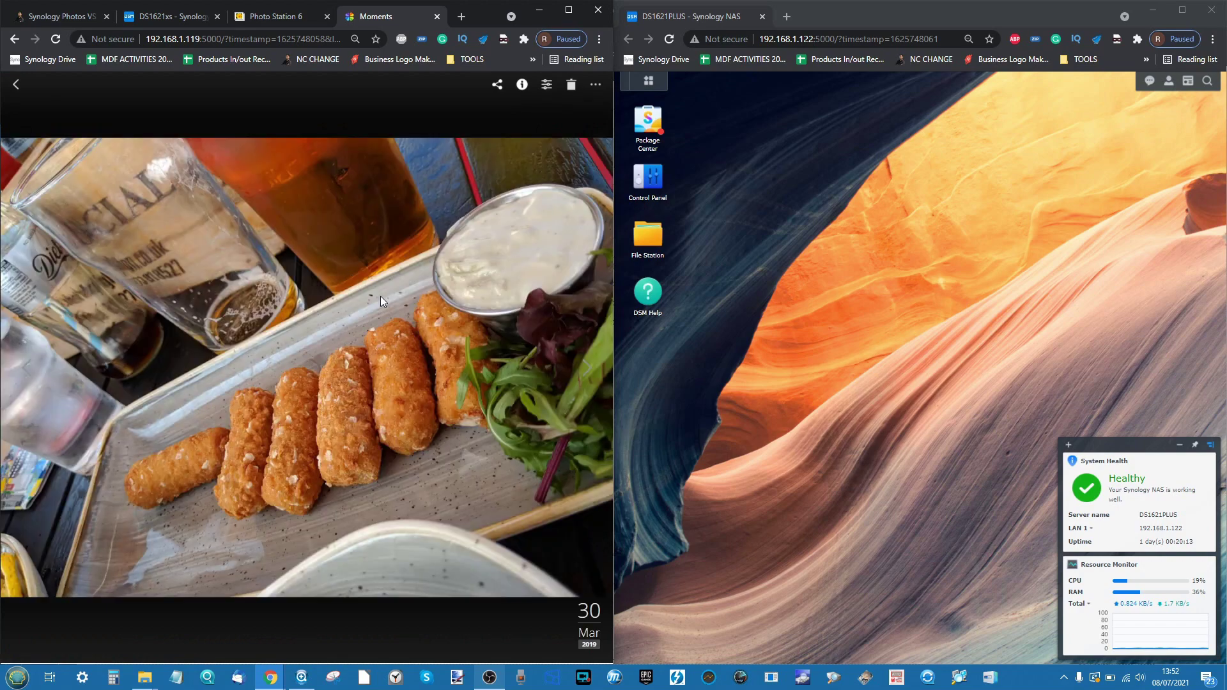
click(523, 86)
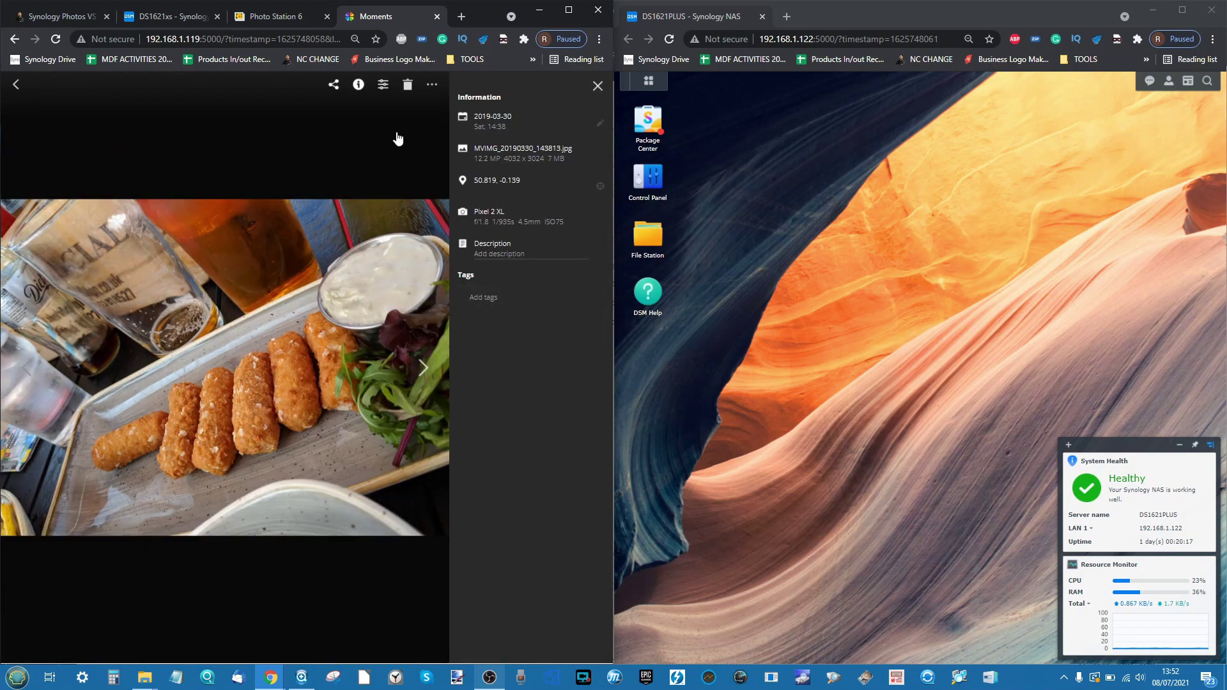
key(Right)
click(599, 86)
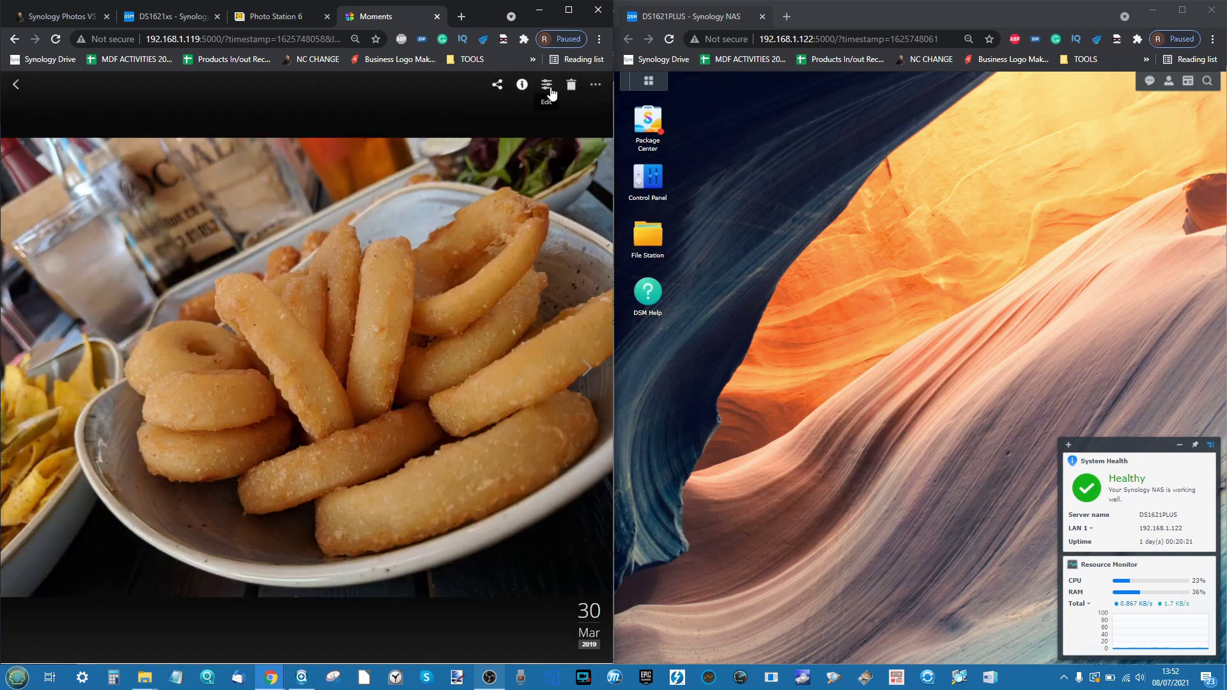
- Toggle auto colour on and off for the onion rings photo, then return to the Moments grid
click(547, 85)
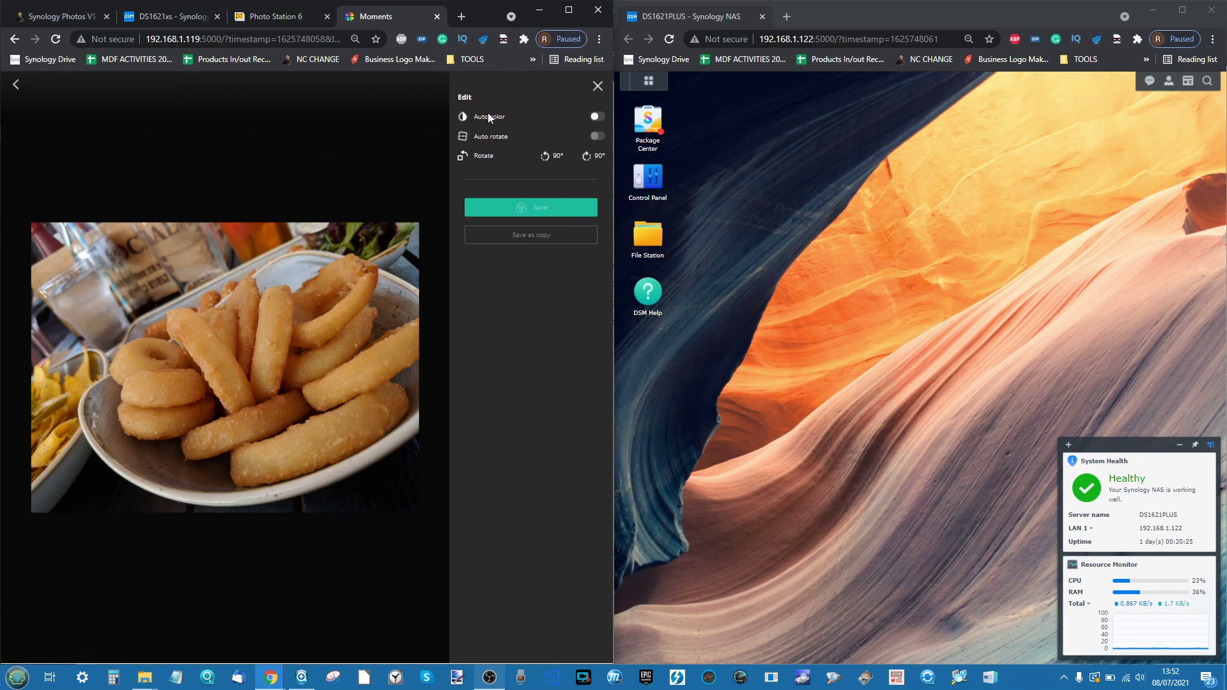
click(595, 117)
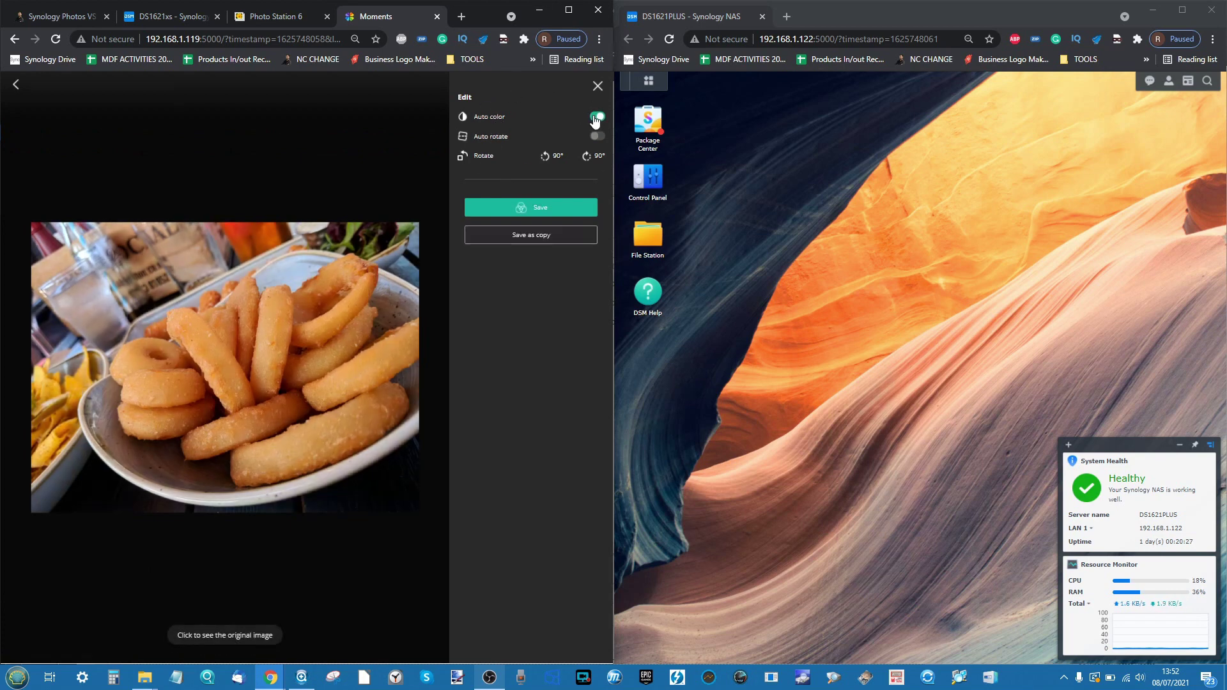
click(596, 119)
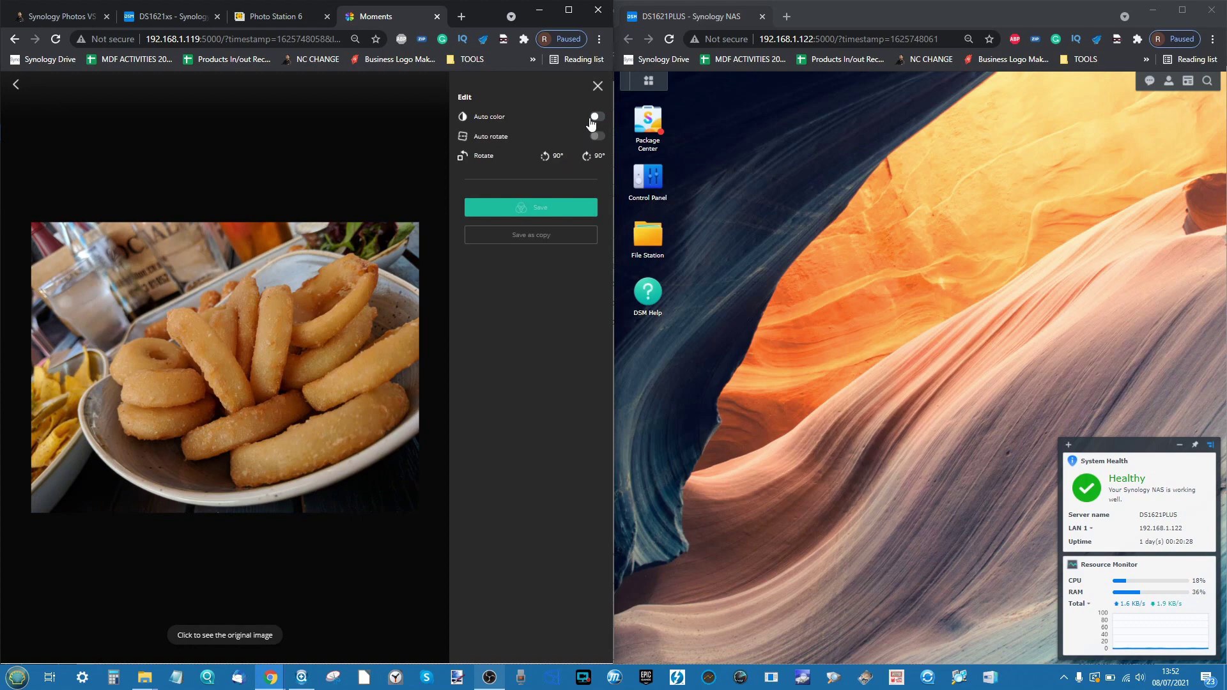
click(598, 86)
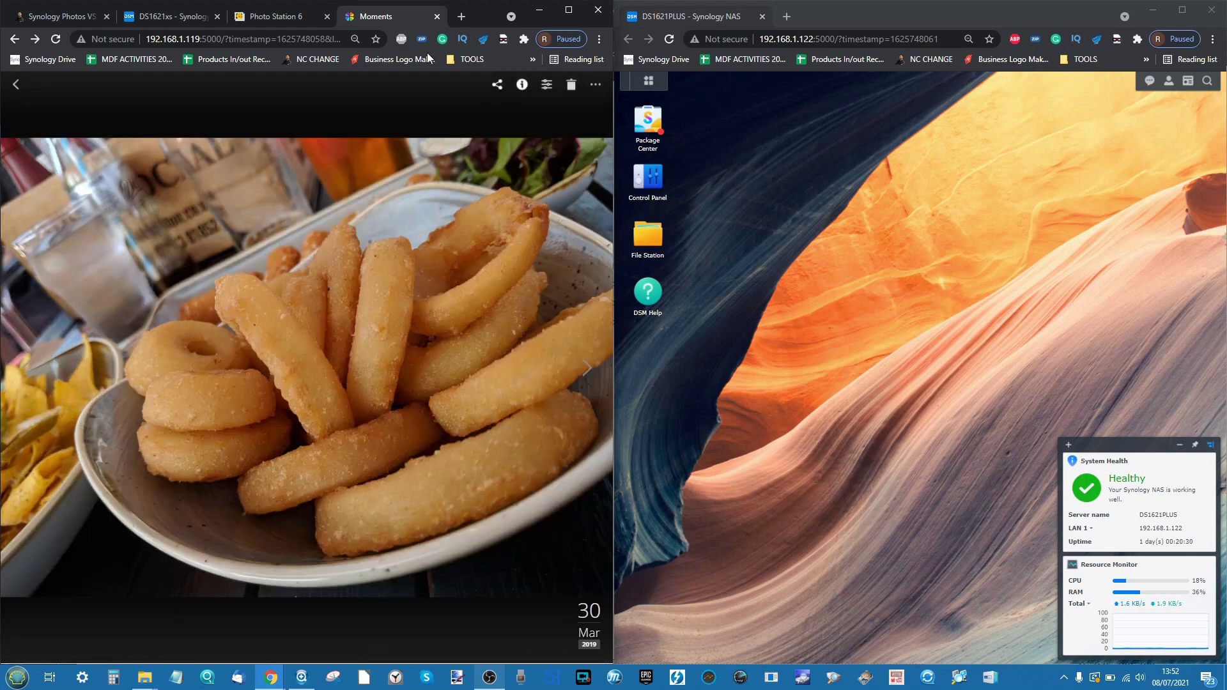
click(17, 87)
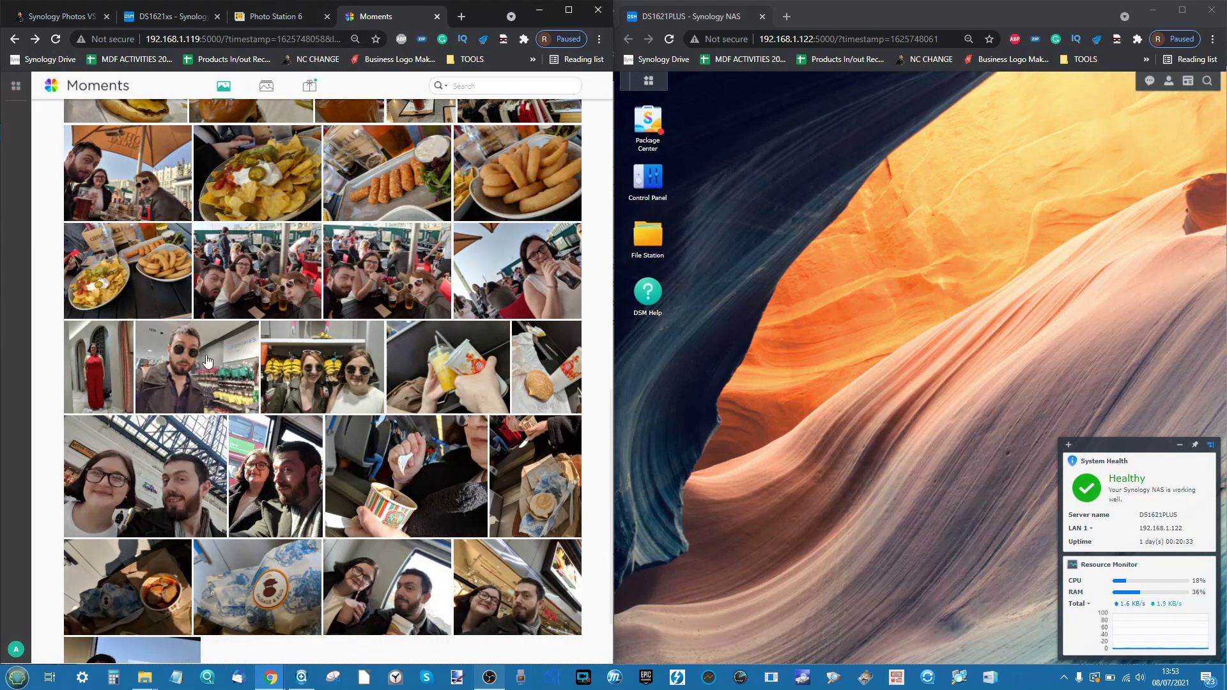
- Open the DSM 7 Main Menu's installed apps and launch Synology Photos
click(267, 16)
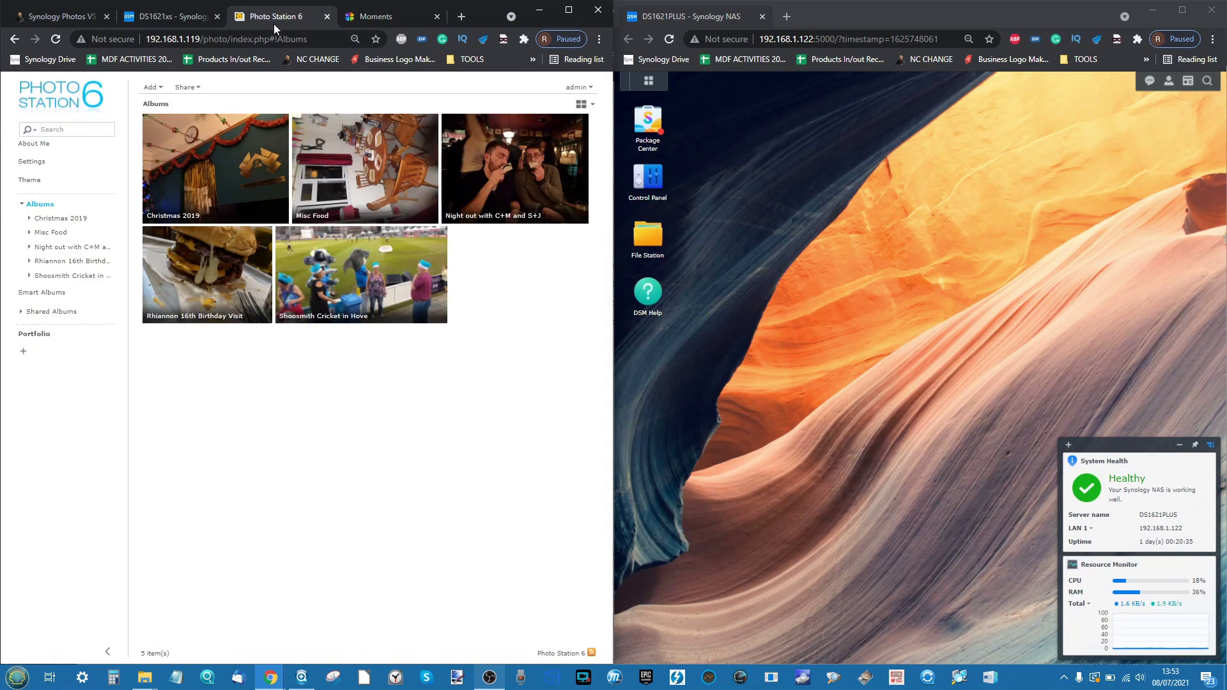
click(179, 19)
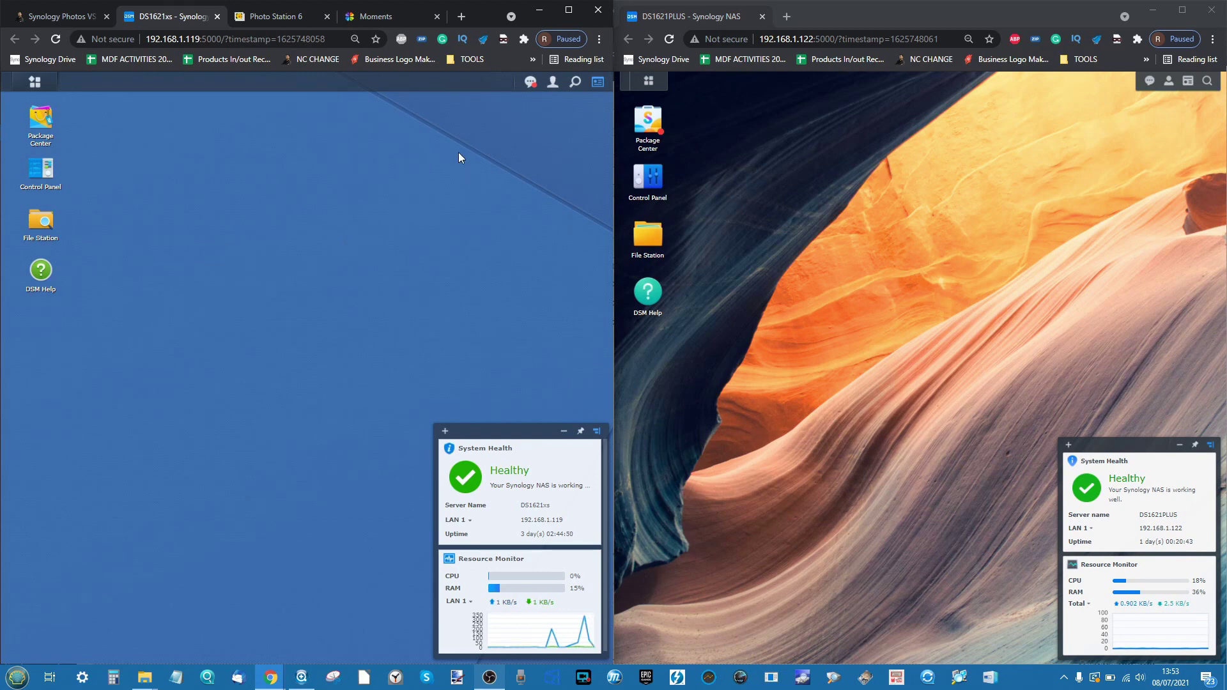
click(648, 81)
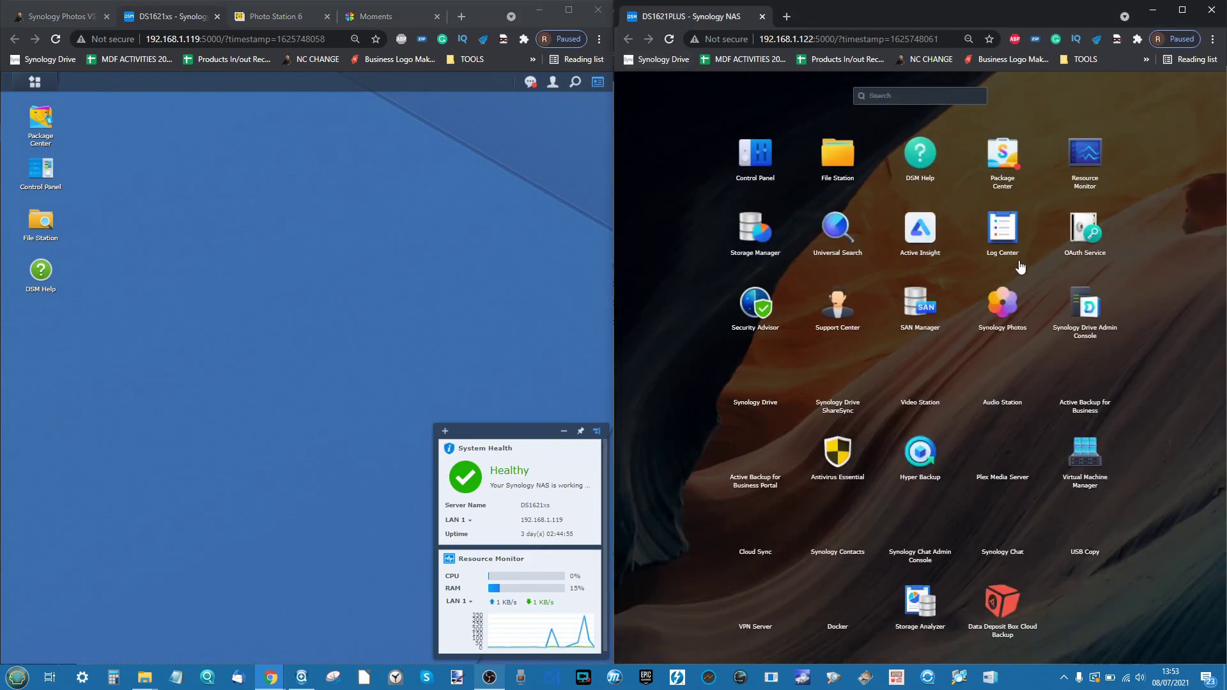
click(1007, 313)
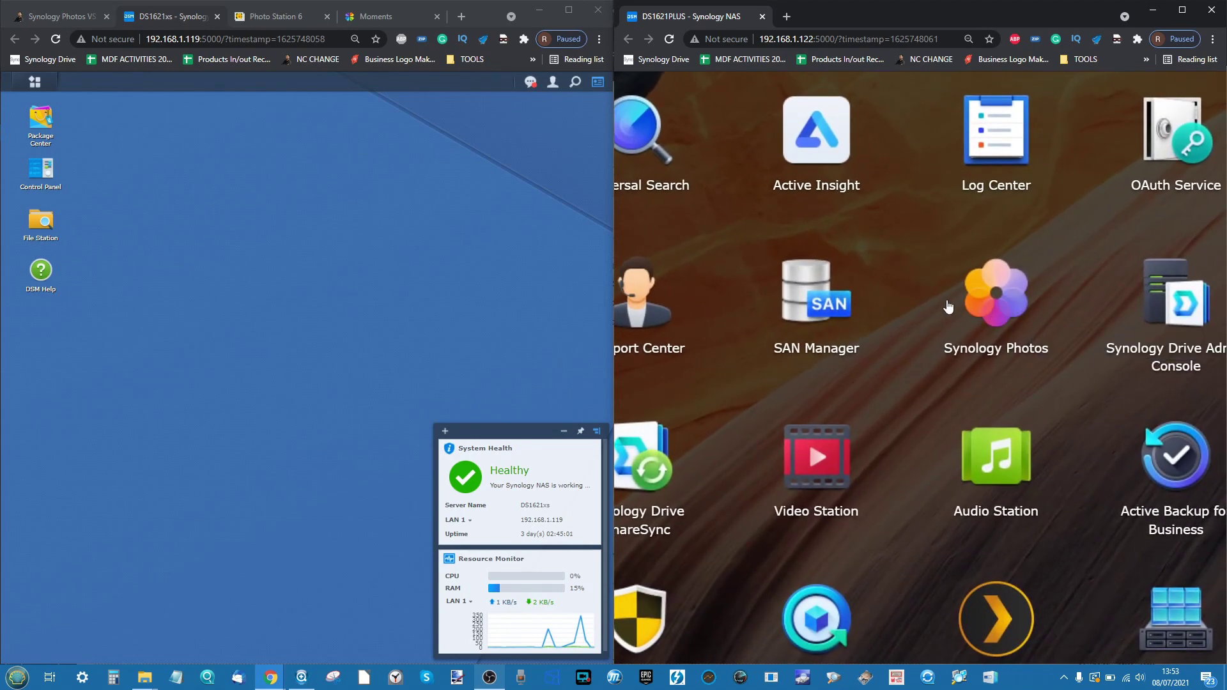
click(278, 16)
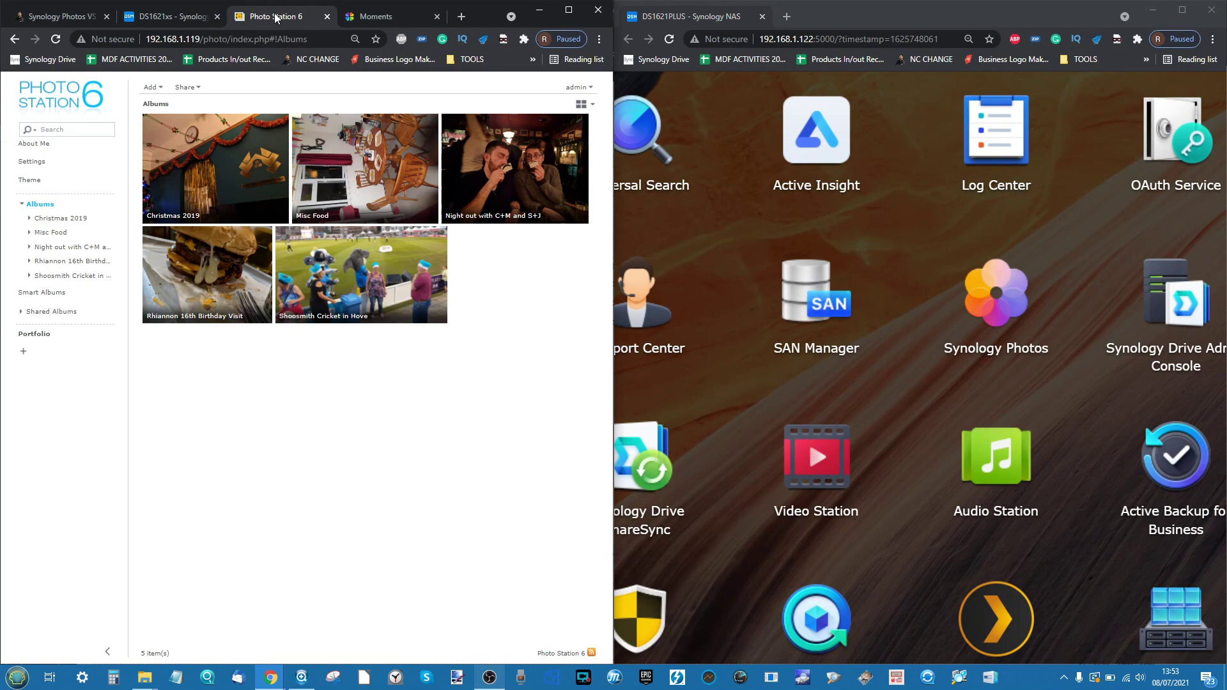
click(384, 17)
click(162, 8)
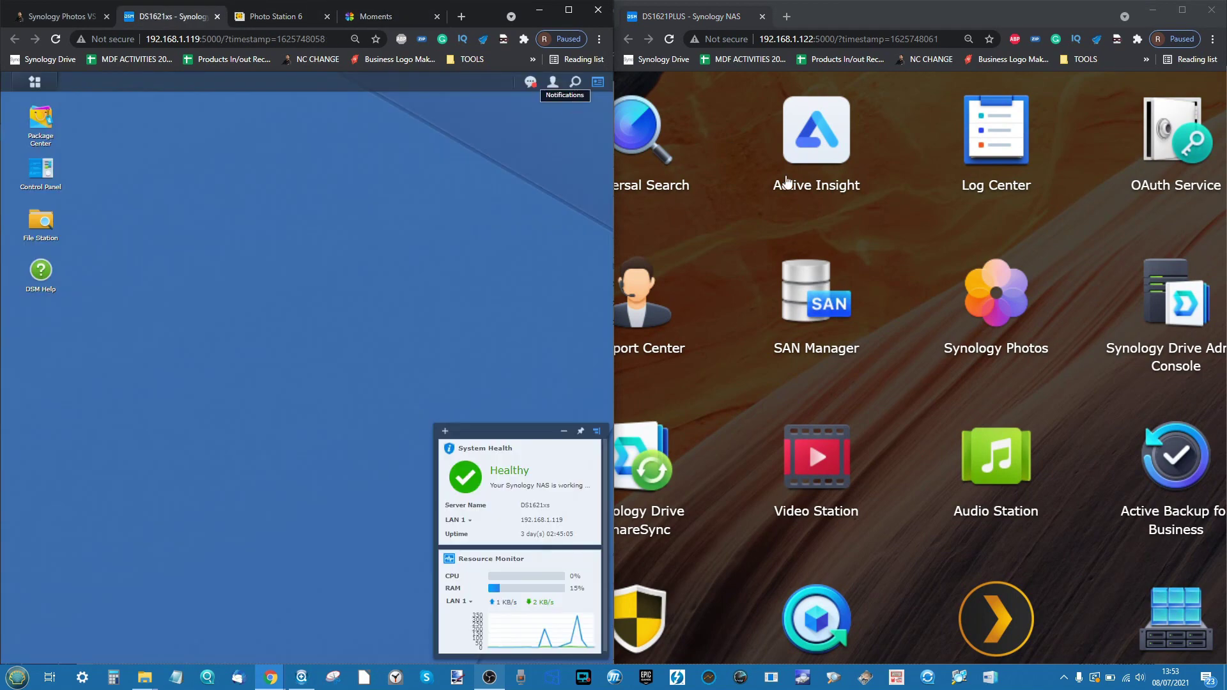
scroll(1005, 283, down, 4)
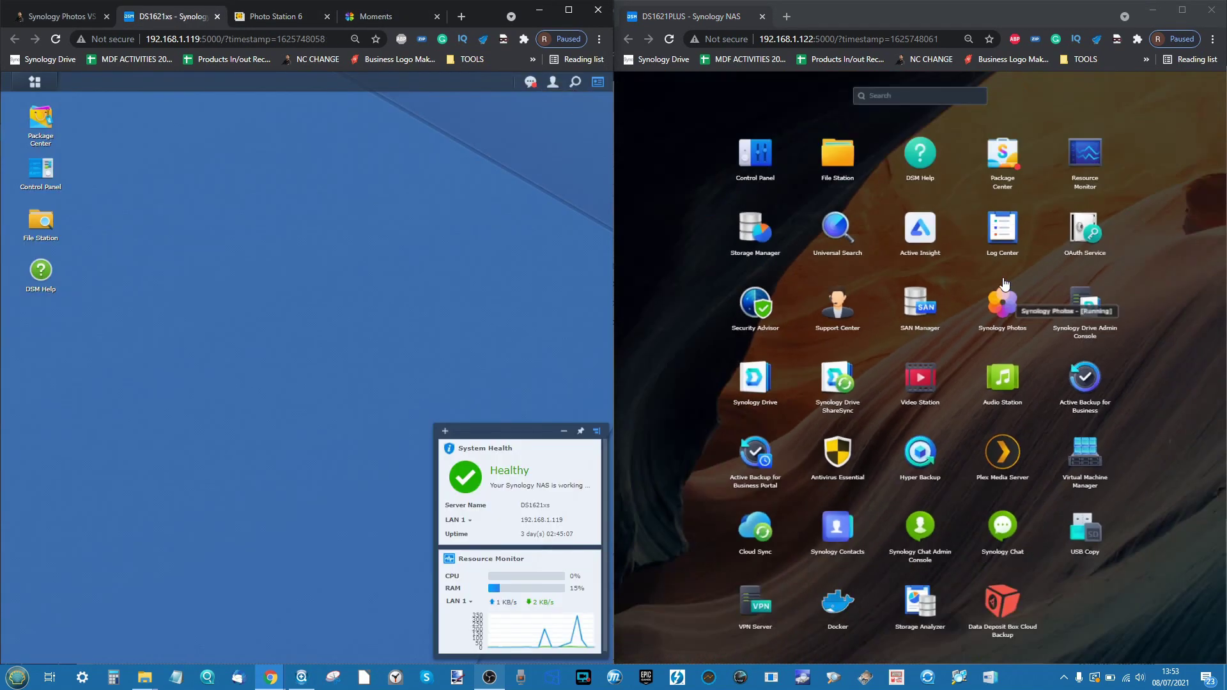
click(1003, 299)
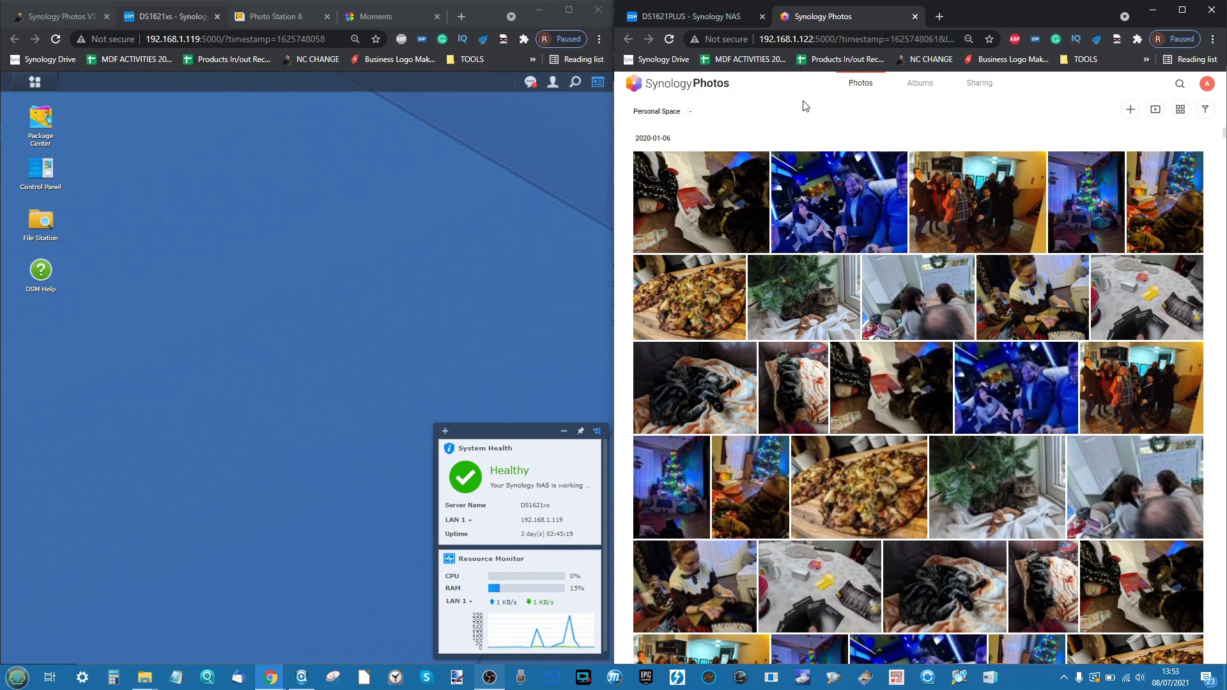
- Scroll the Photos timeline, keep Personal Space selected, zoom out, and open the Albums page
scroll(897, 231, down, 10)
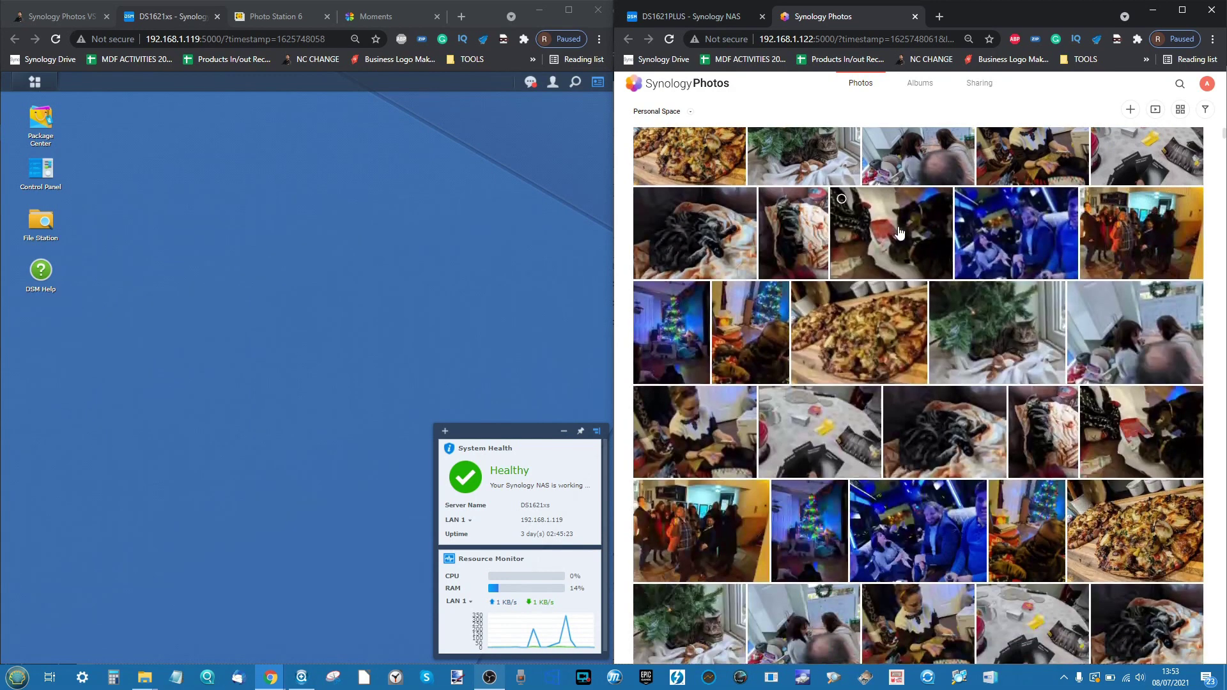
scroll(897, 231, up, 10)
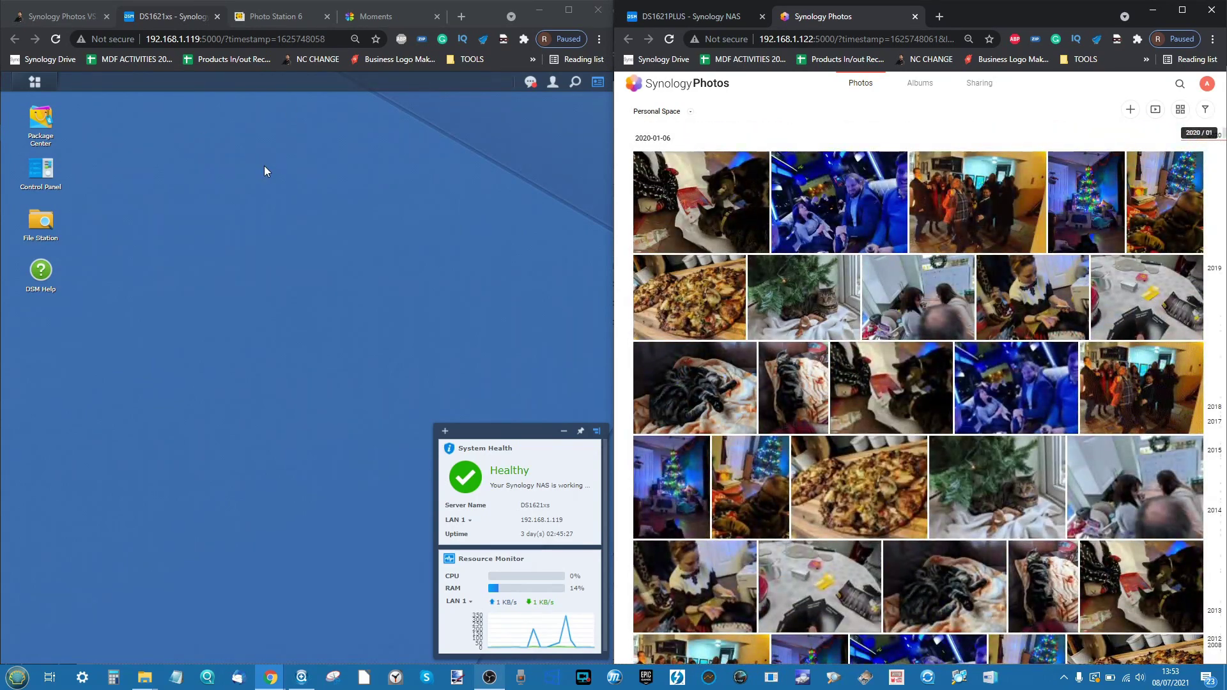
click(690, 113)
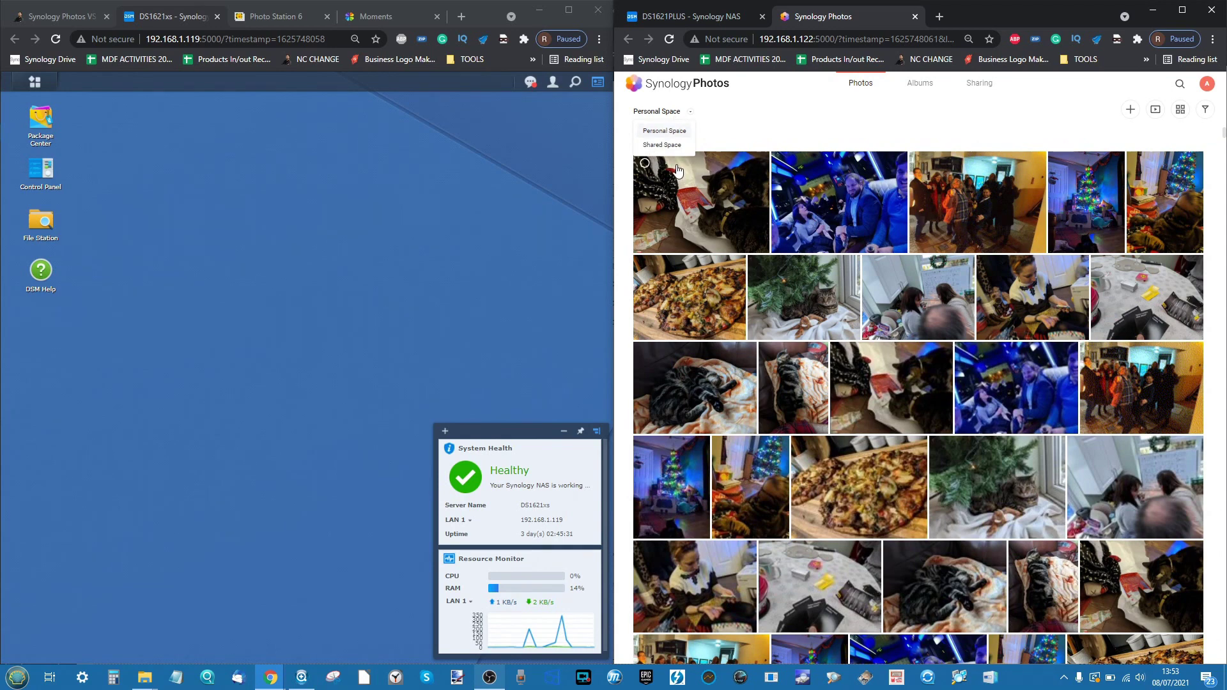
scroll(678, 170, up, 5)
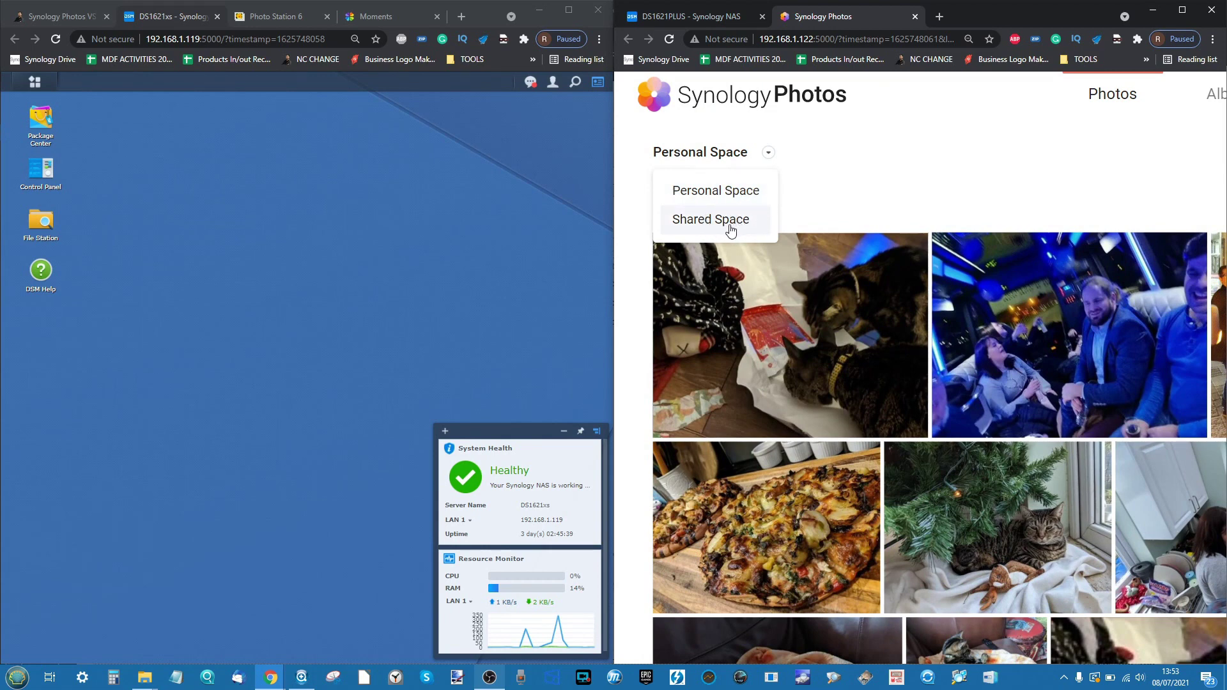
click(737, 194)
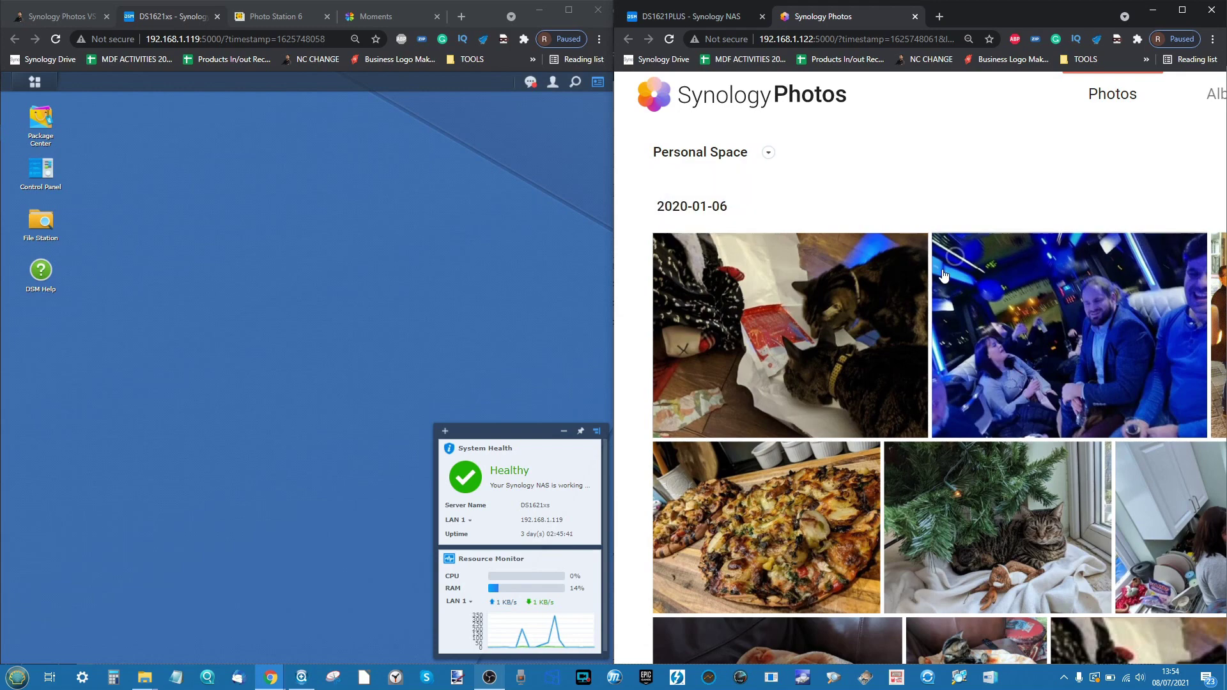
key(ctrl+minus)
key(ctrl+minus)
key(ctrl+minus)
key(ctrl+minus)
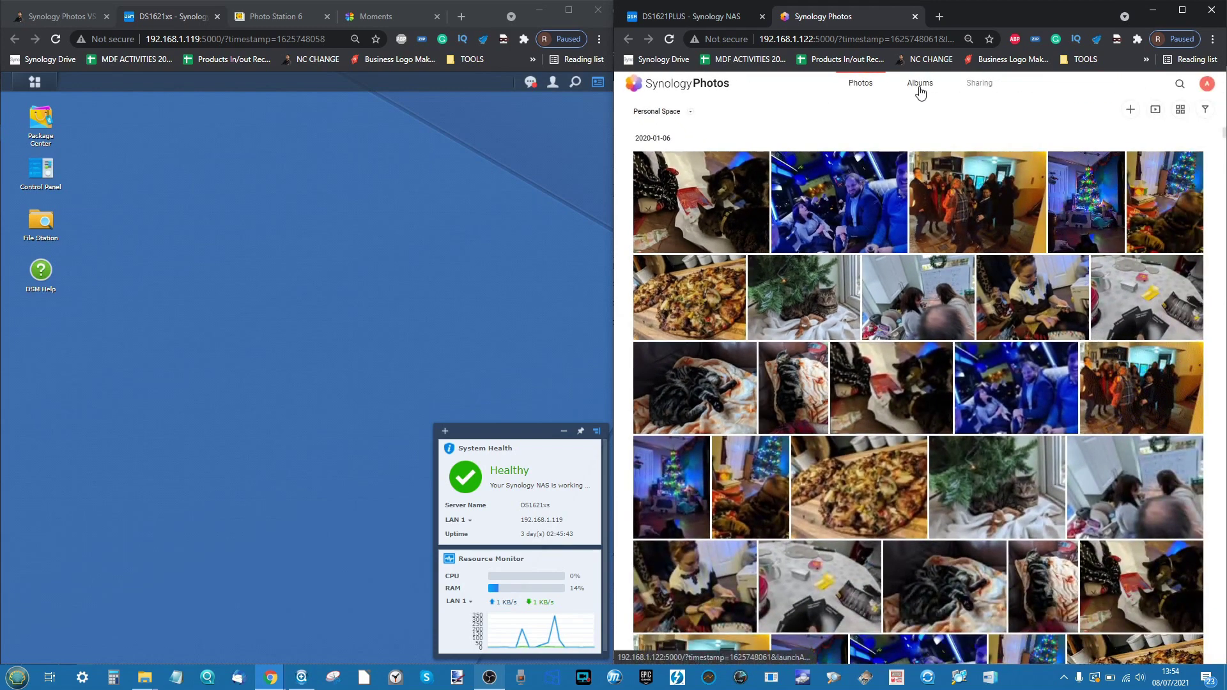
click(920, 83)
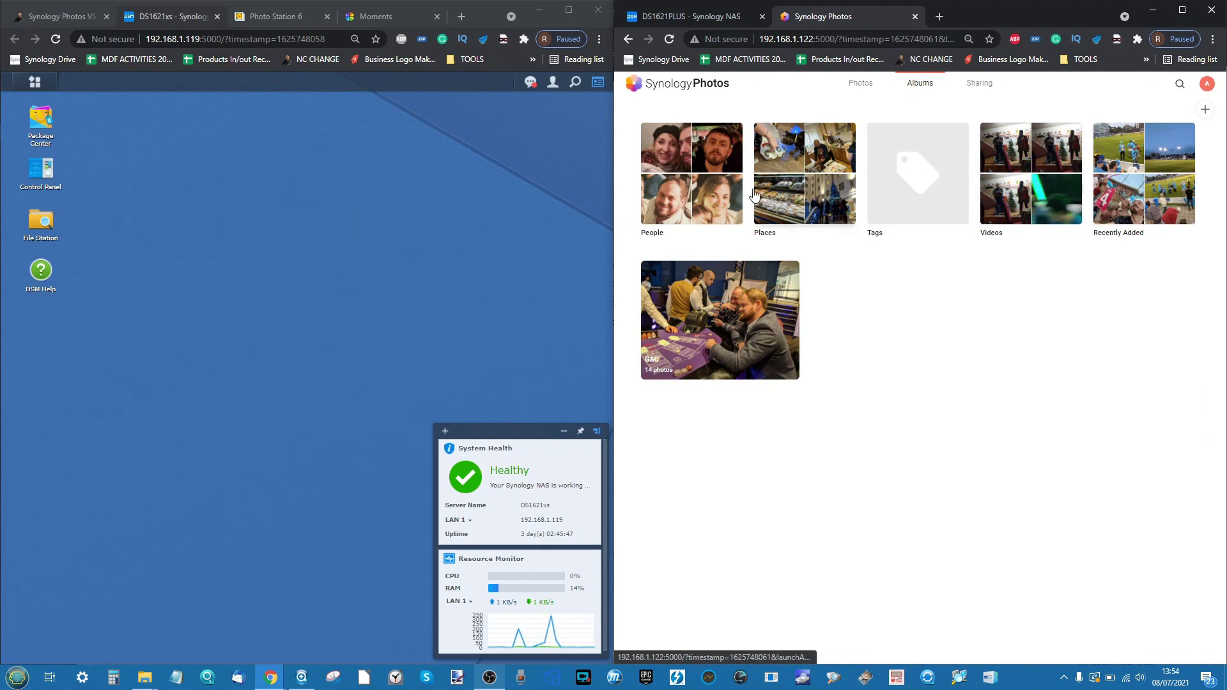
- Open the People albums in Synology Photos and the People face list in Moments
click(699, 184)
click(369, 17)
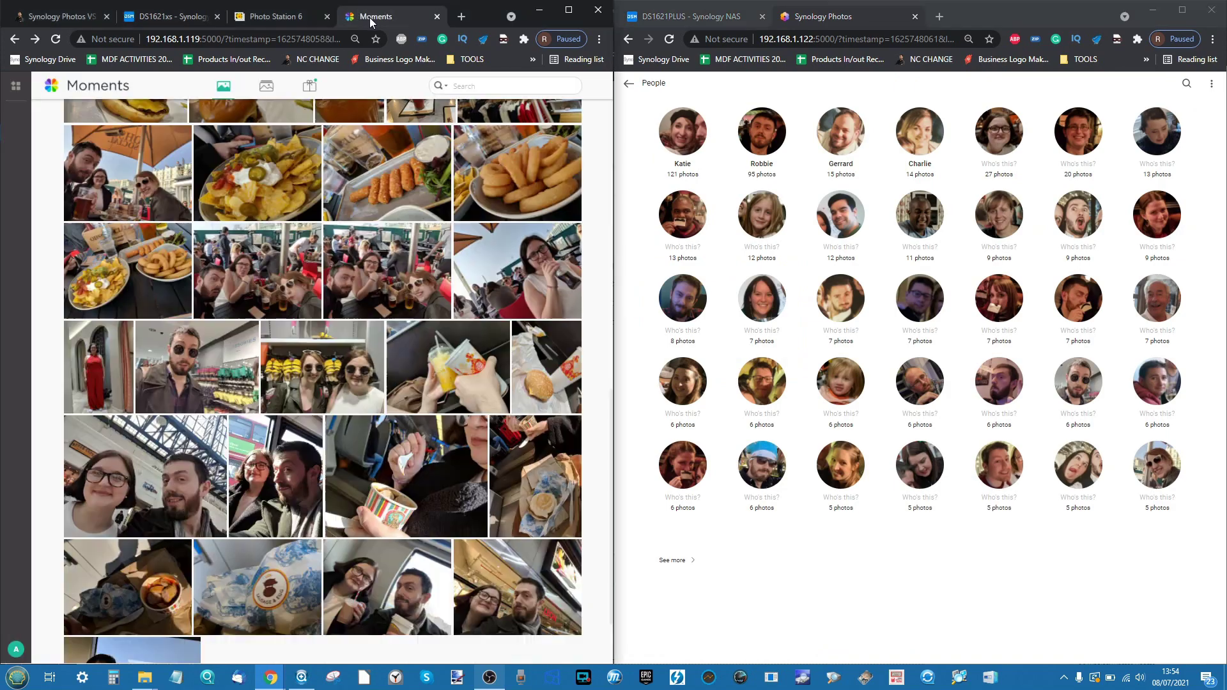
click(267, 86)
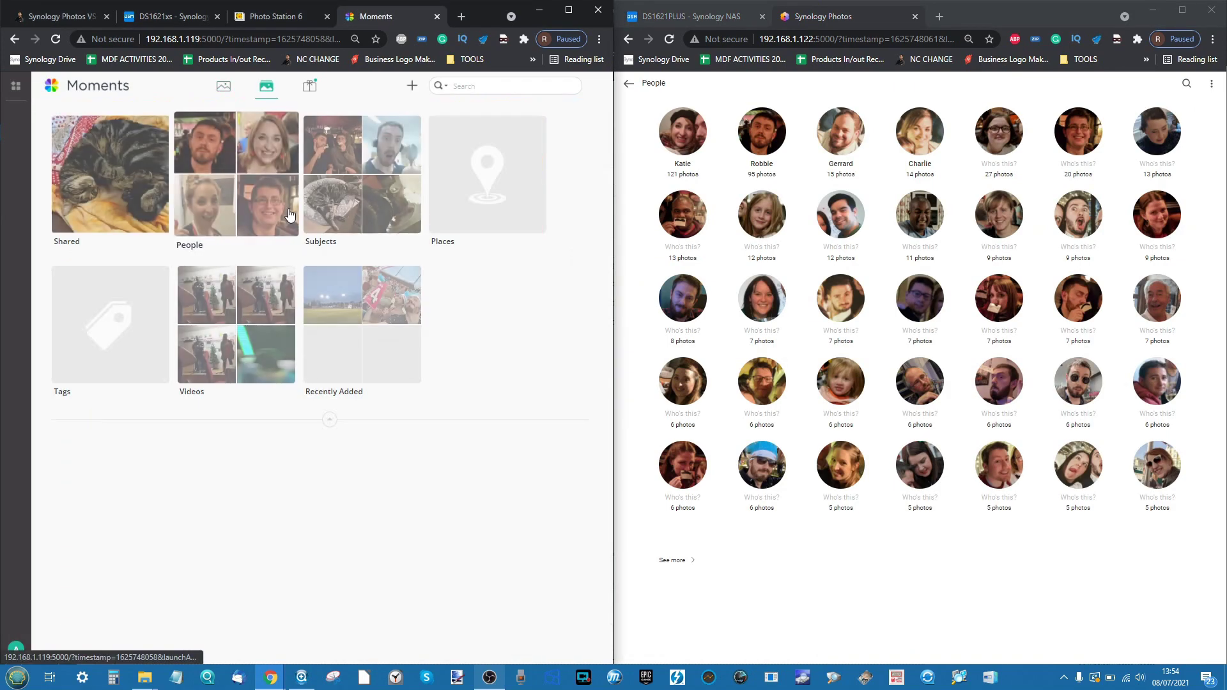
click(224, 191)
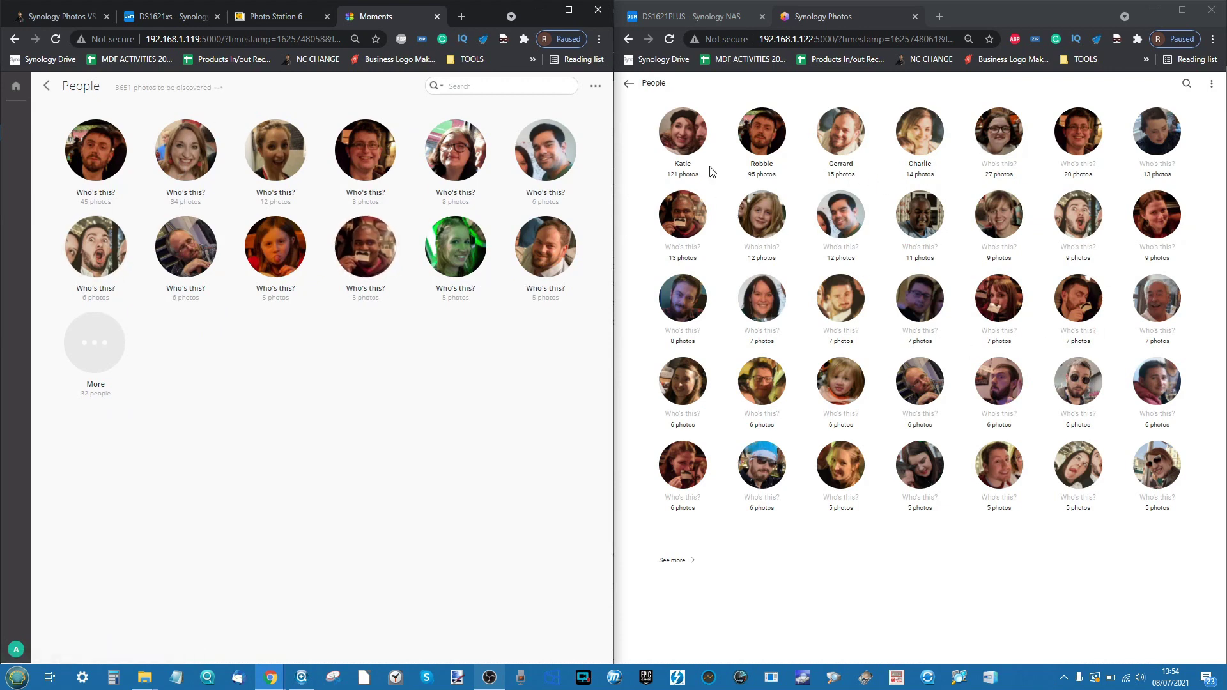
- View one person's photos in Synology Photos, then back out to the Photos timeline
click(772, 137)
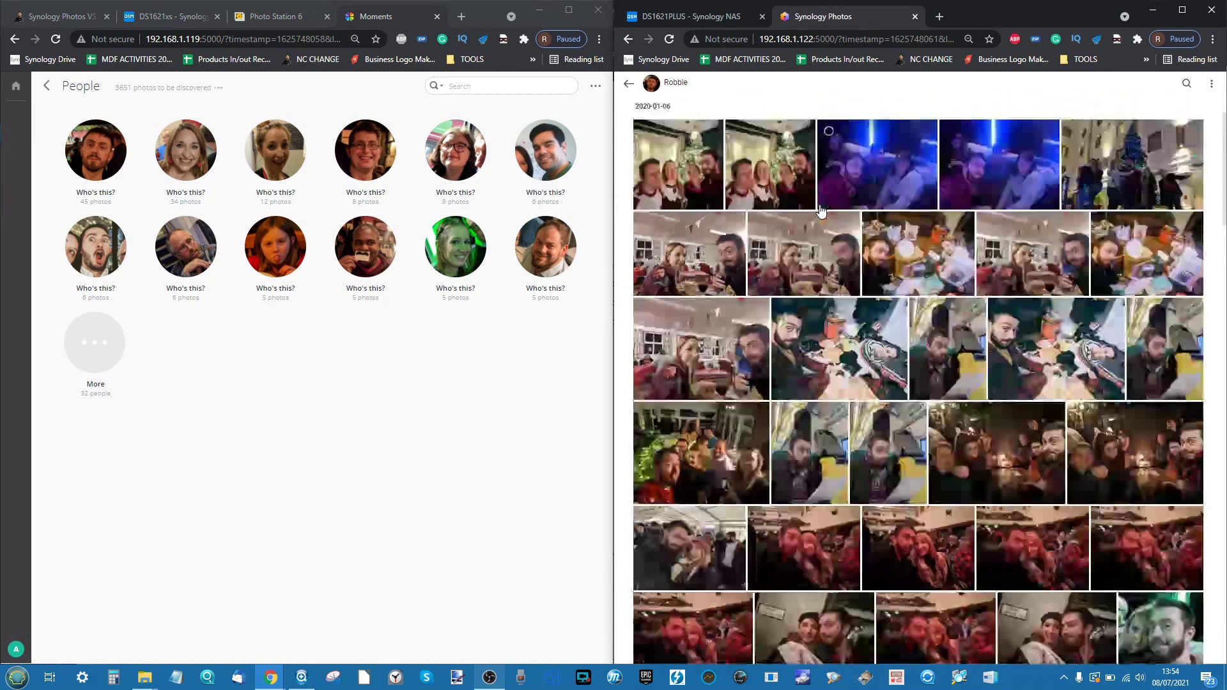
click(628, 90)
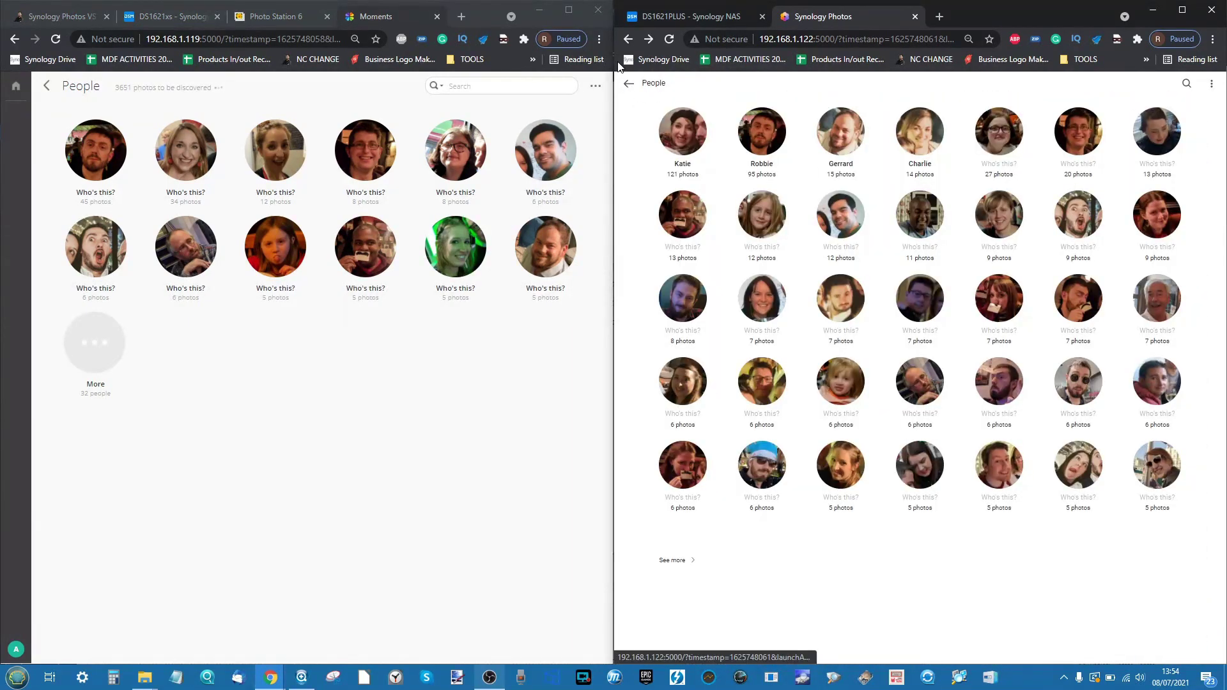
click(628, 90)
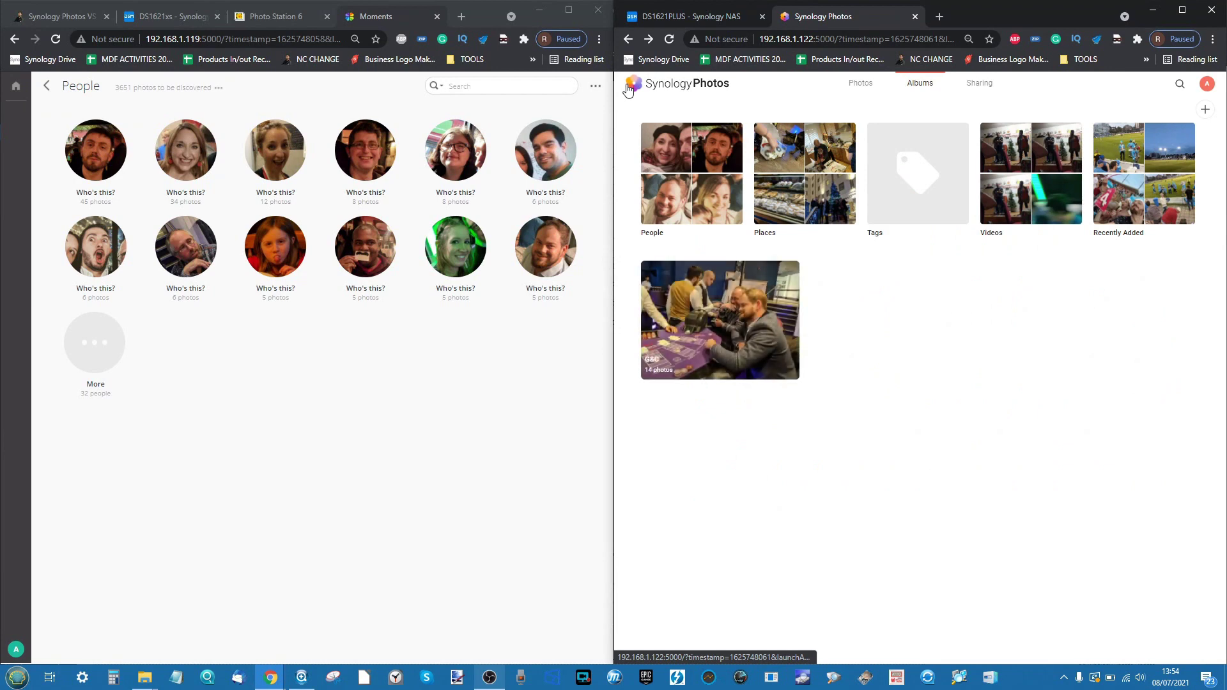
click(858, 95)
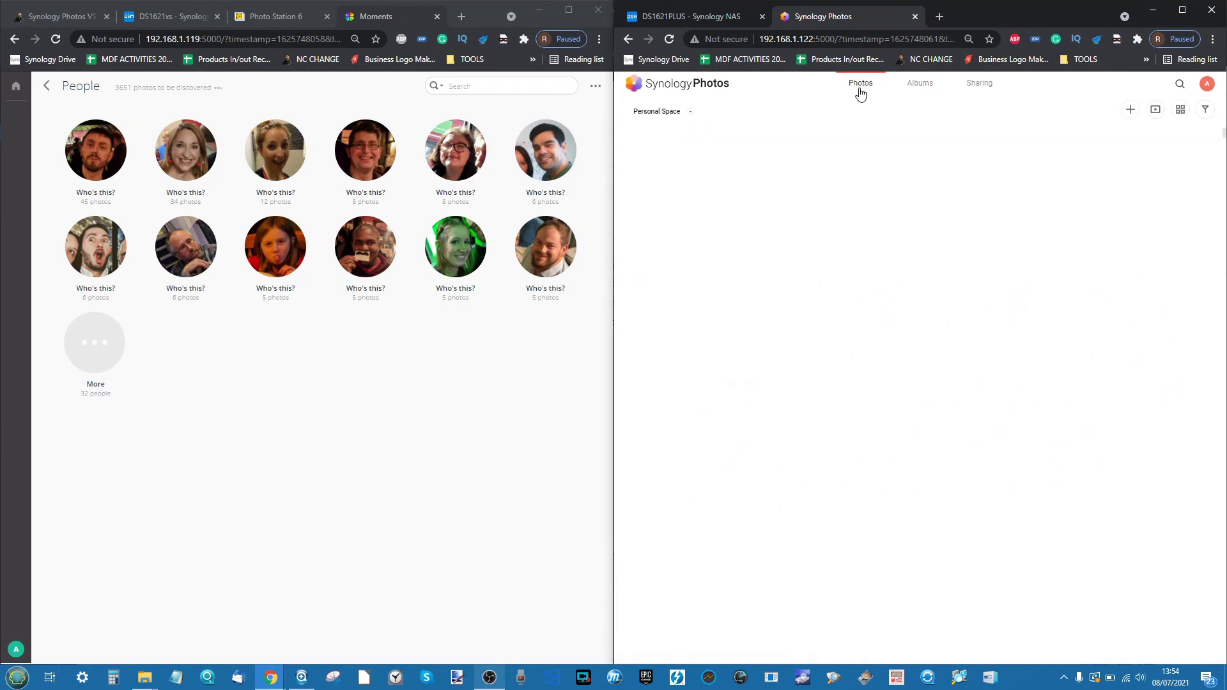
- Quick-filter photos by people, 2020 and the Broadwater location, then clear all filters
click(1205, 109)
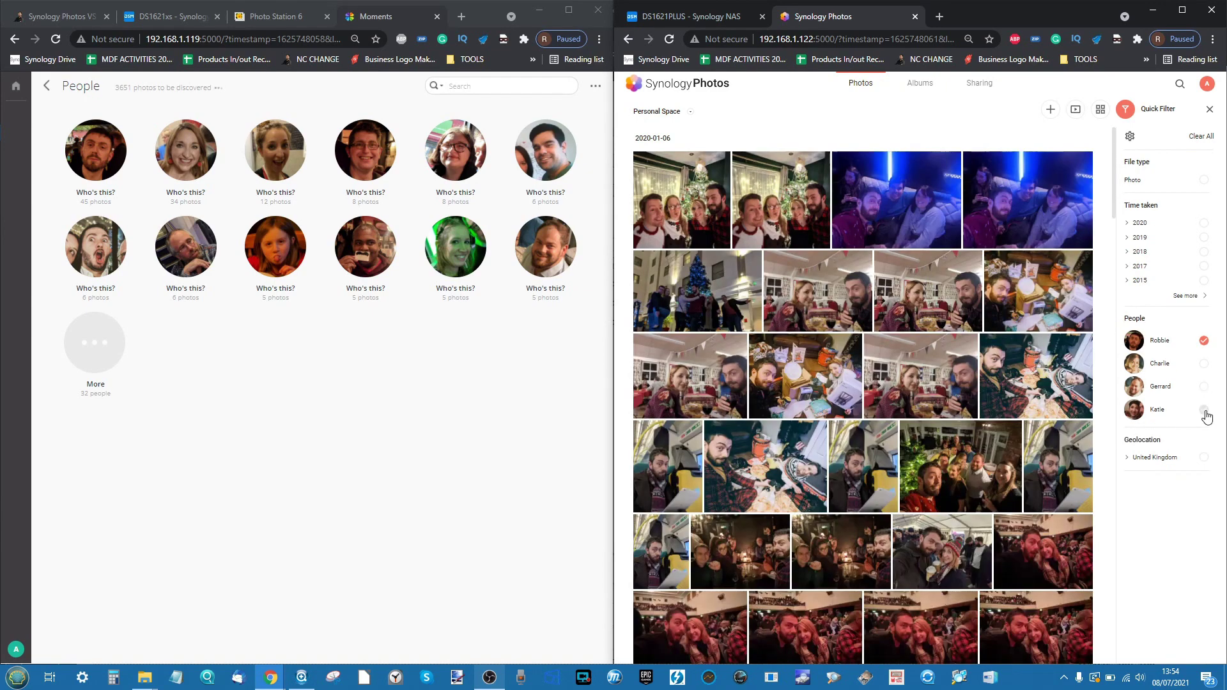
click(1204, 386)
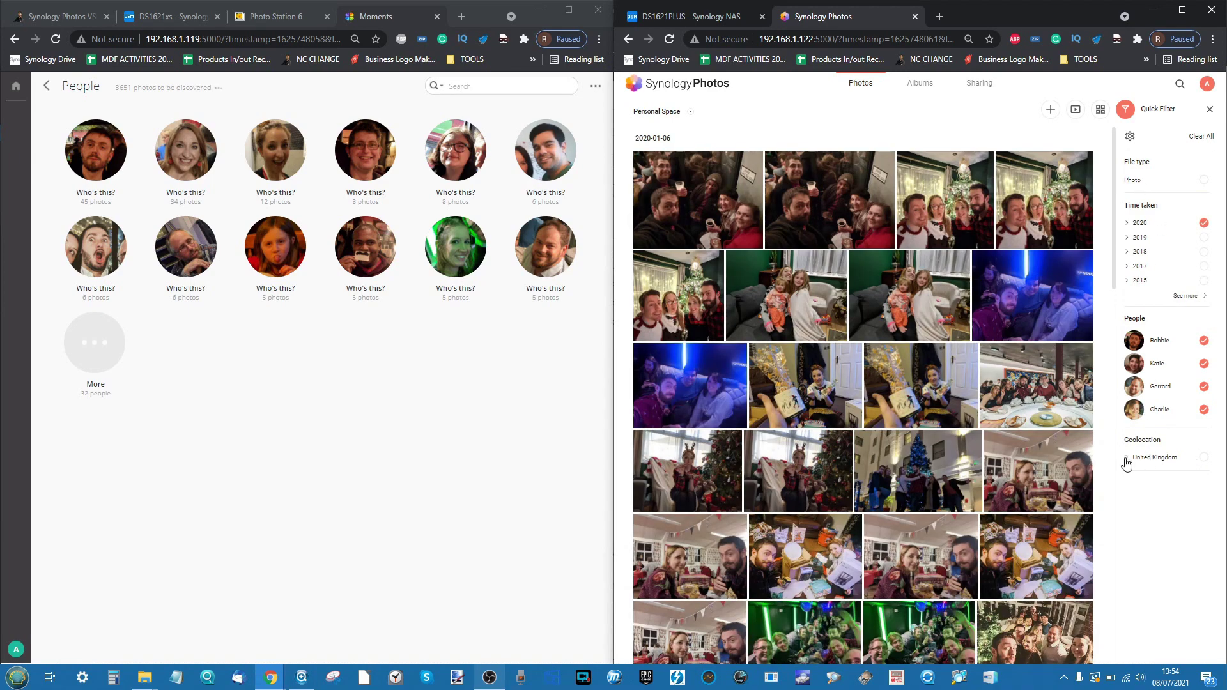
click(1204, 467)
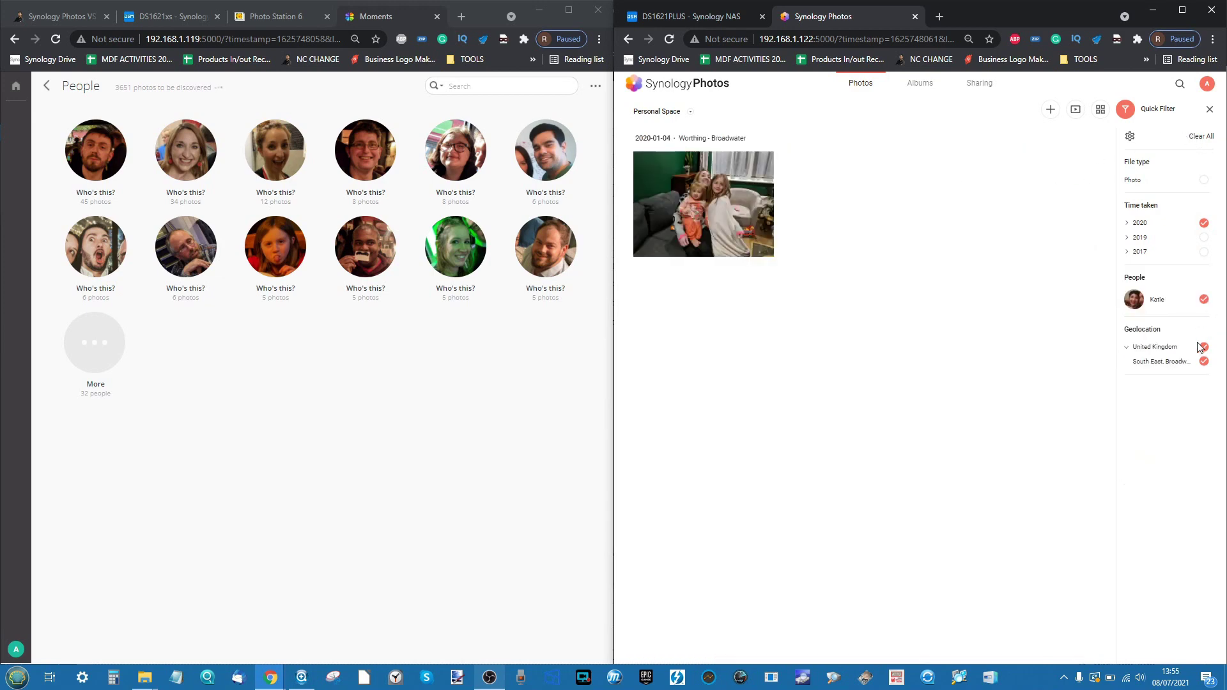
click(1196, 136)
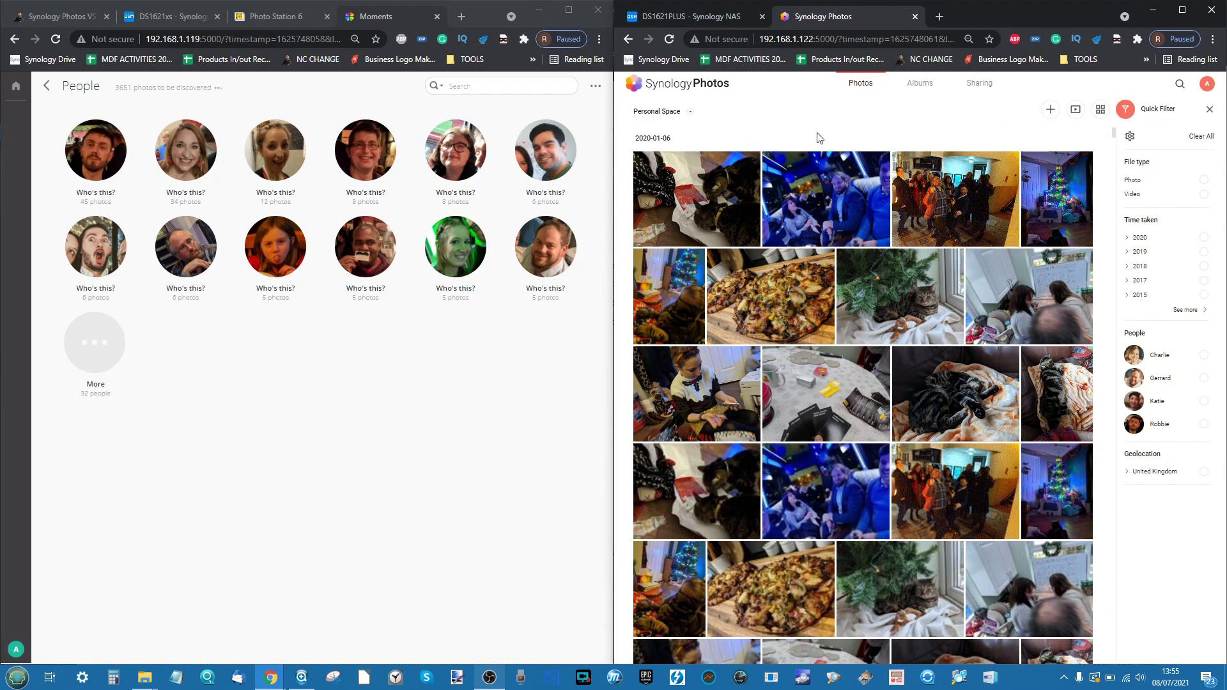
- Open the G&C album, view its last photo full-size, then back out to Albums
click(921, 83)
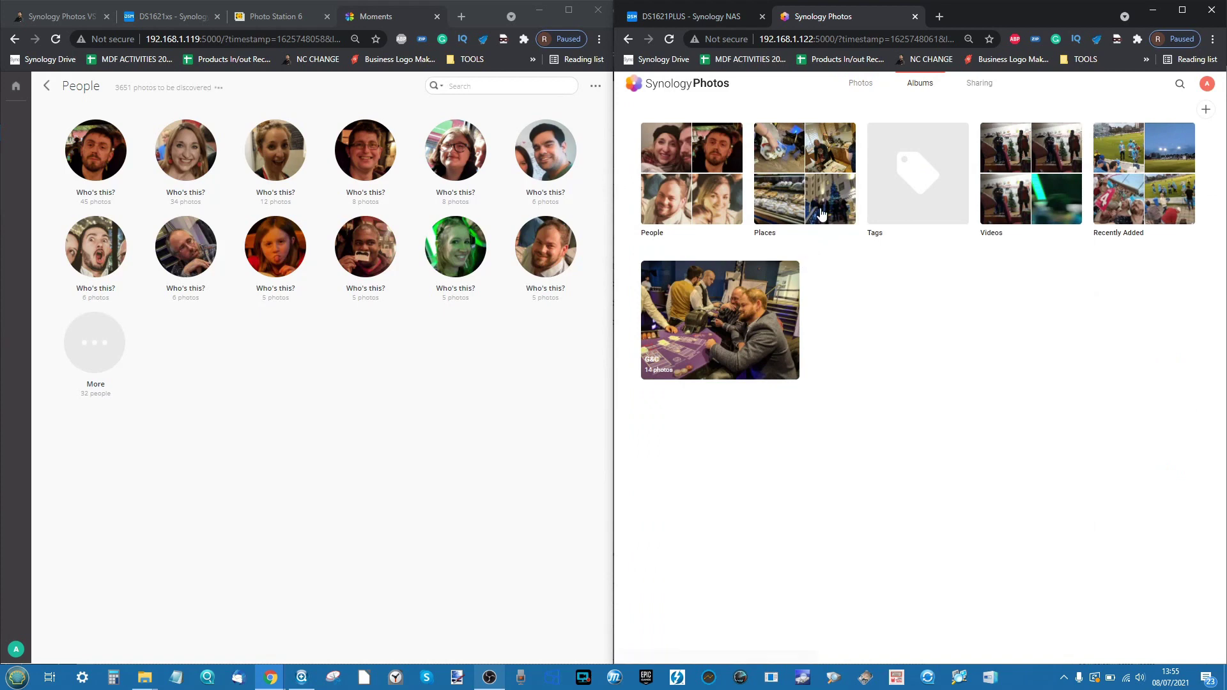
click(680, 332)
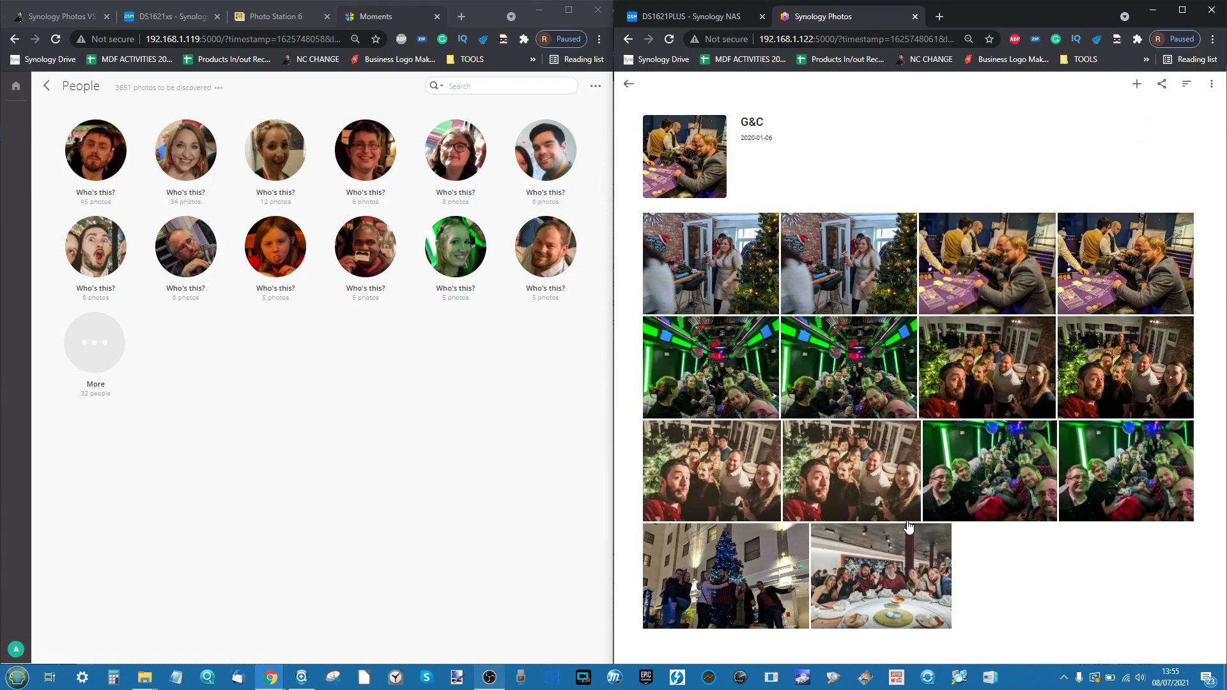
click(923, 562)
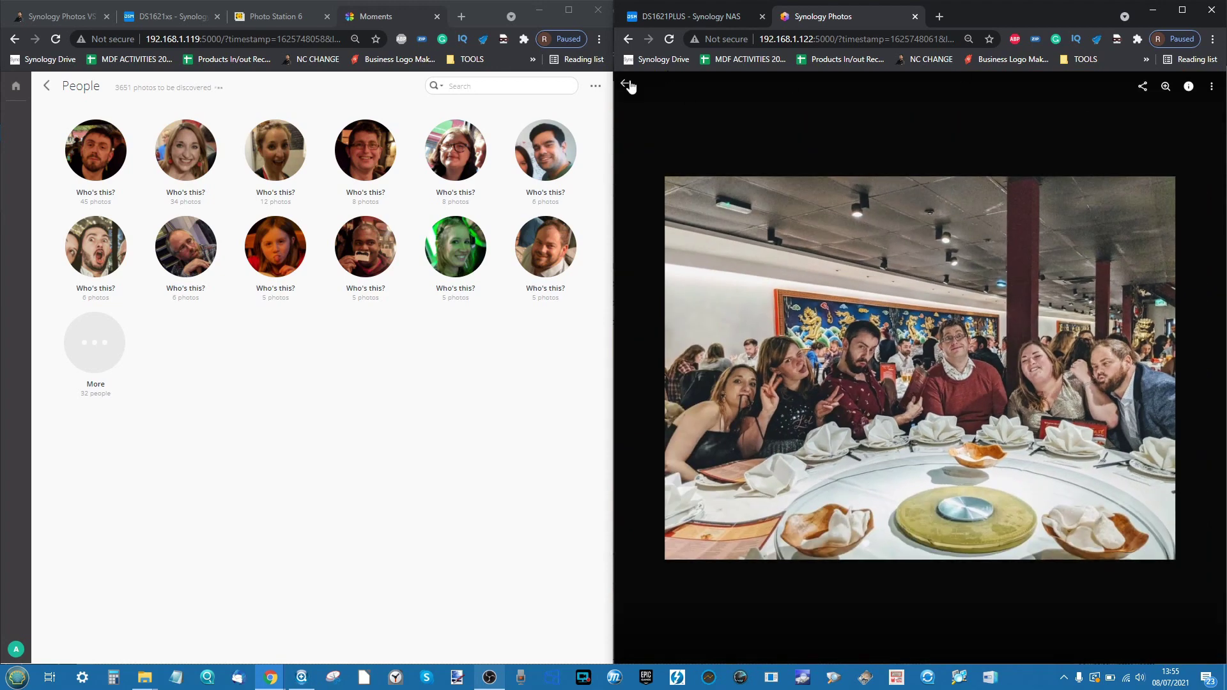
click(628, 87)
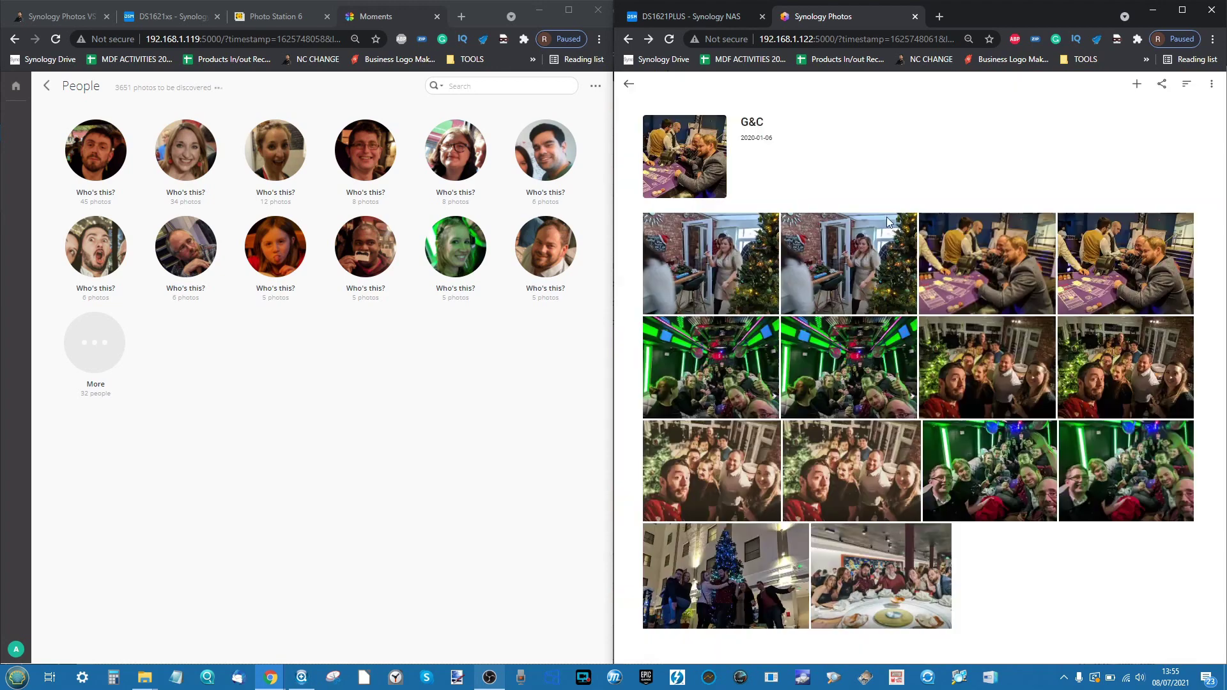
click(628, 87)
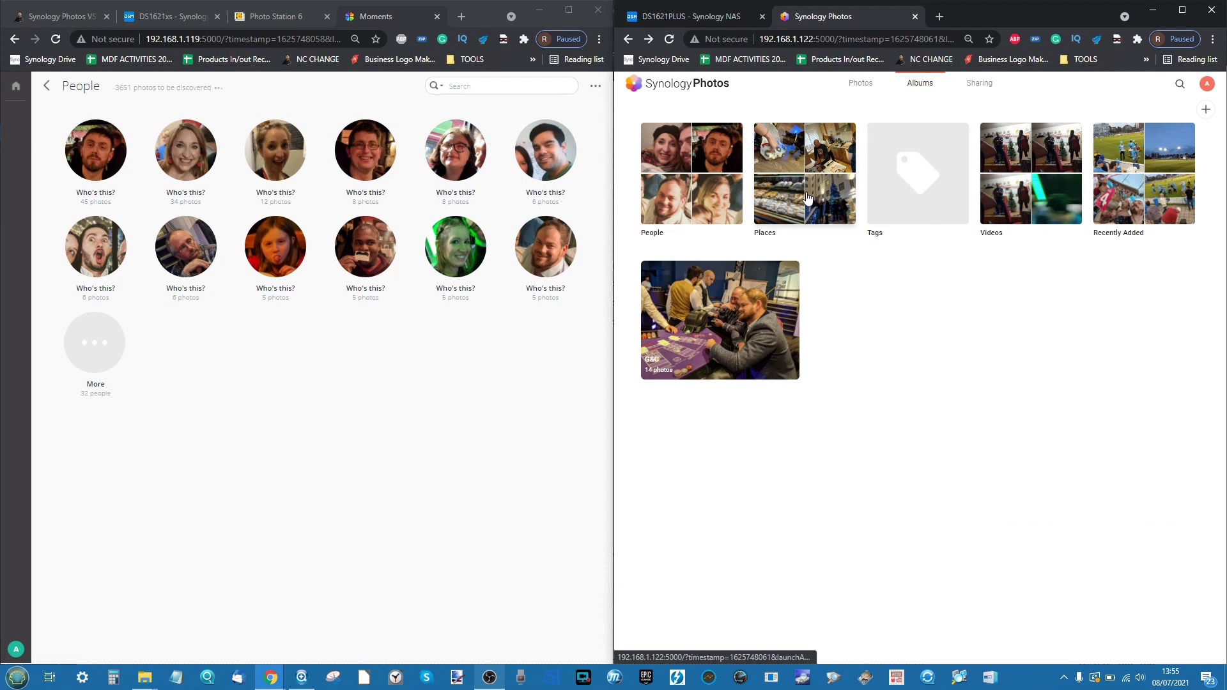
- Return Moments from People to its overview and scroll through the auto-tagged Subjects albums
click(664, 185)
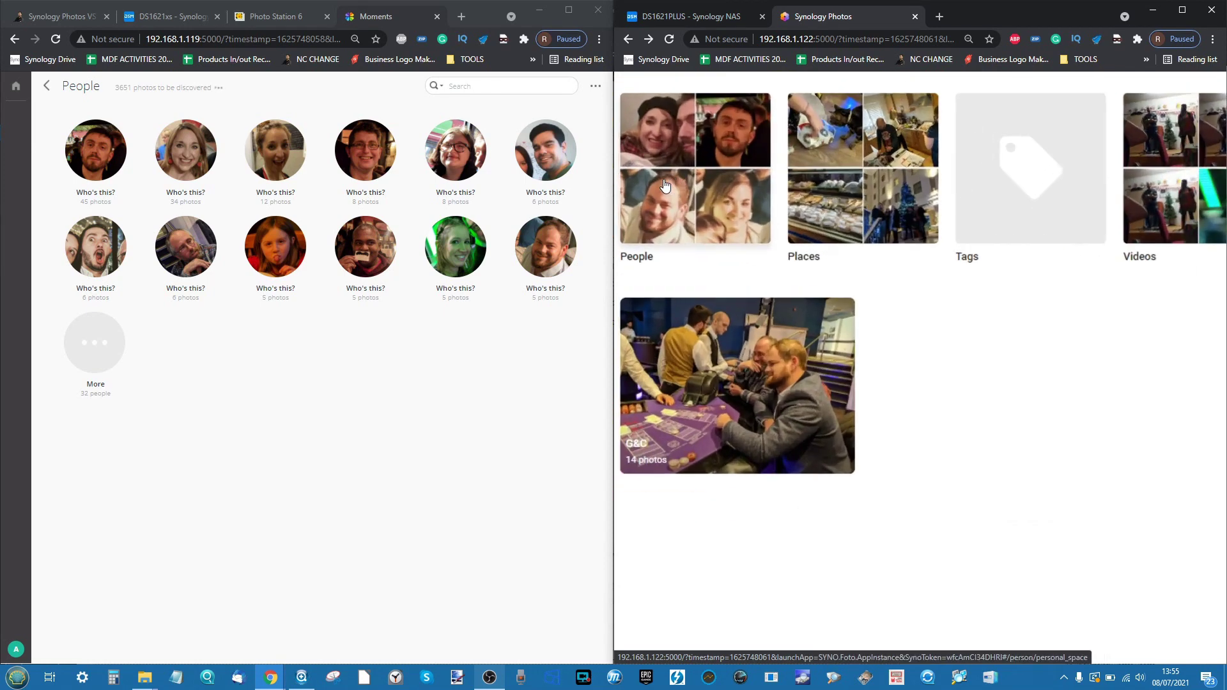
click(47, 90)
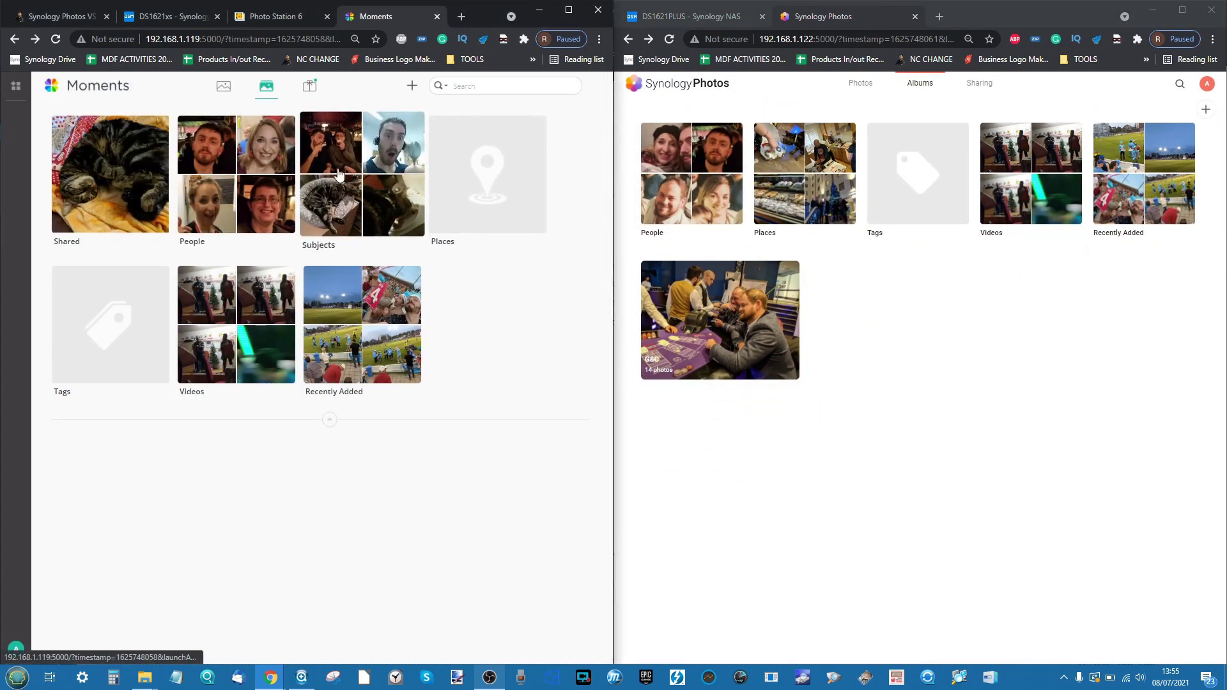
click(366, 186)
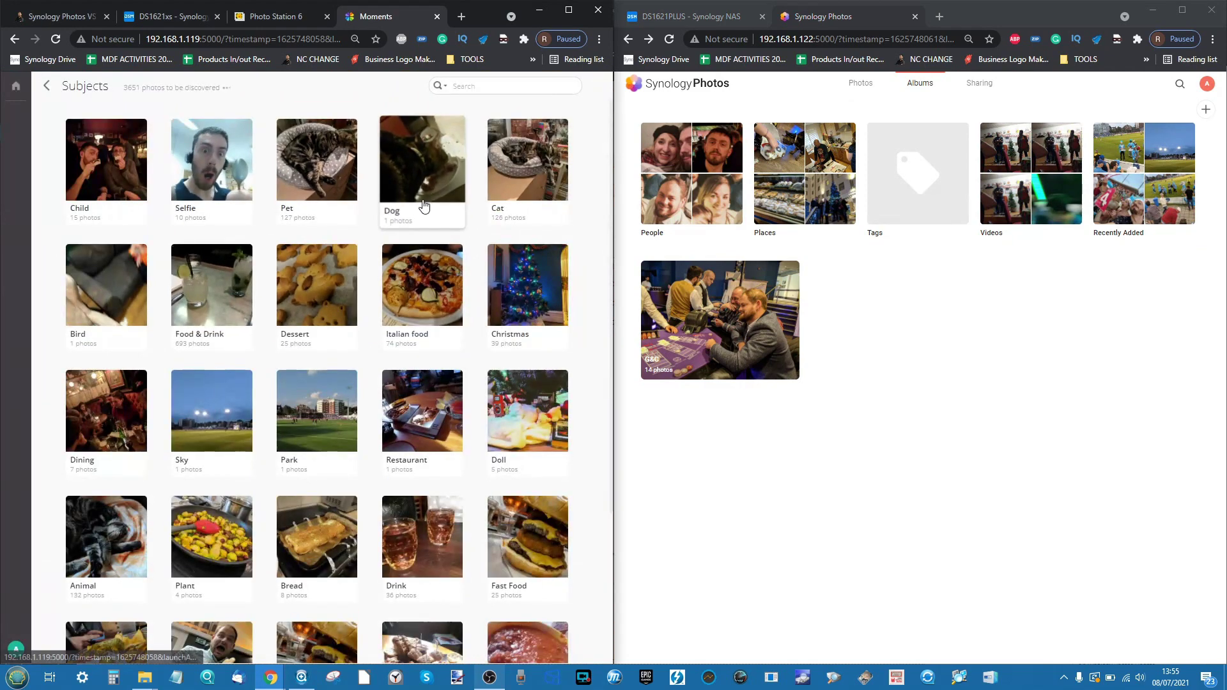
scroll(424, 206, down, 3)
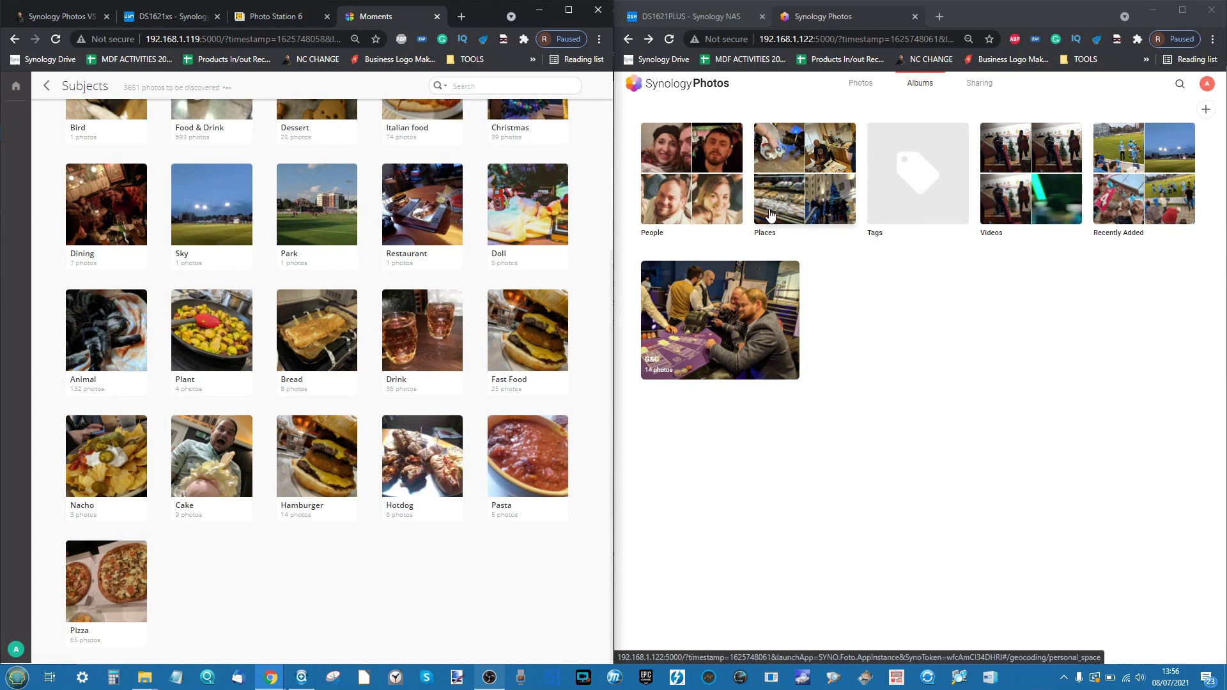
- Put Synology Photos on its timeline with Quick Filter hidden, and return Moments to its main page
click(860, 87)
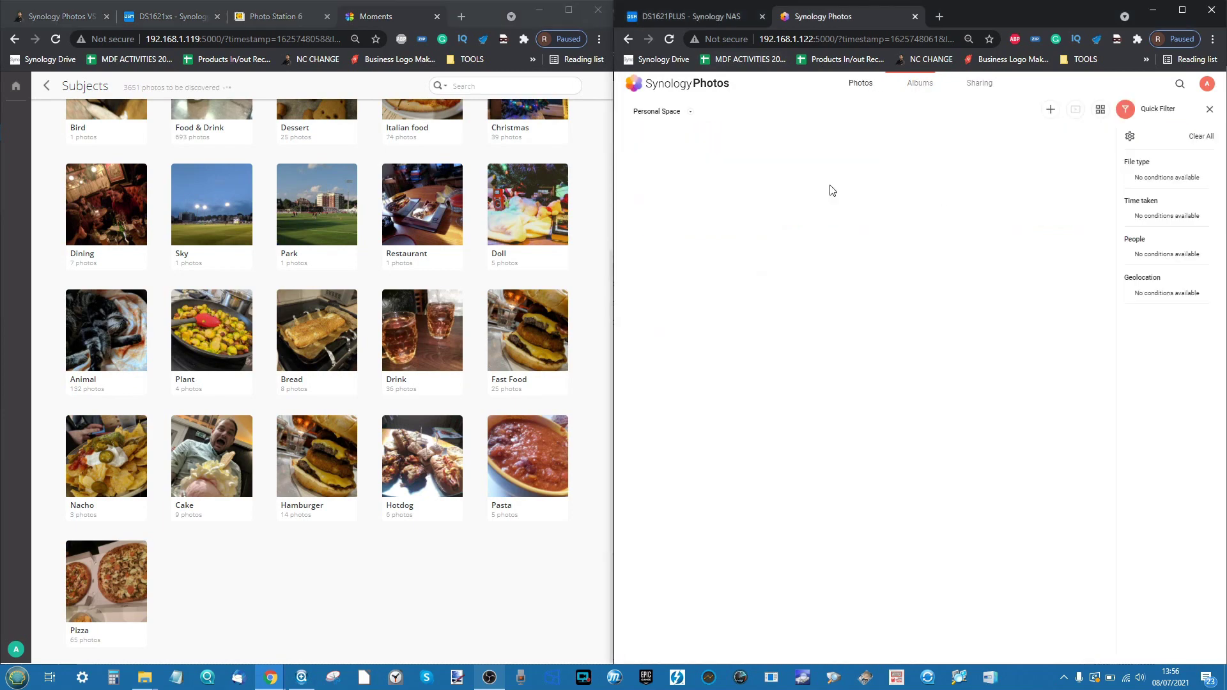
click(1209, 110)
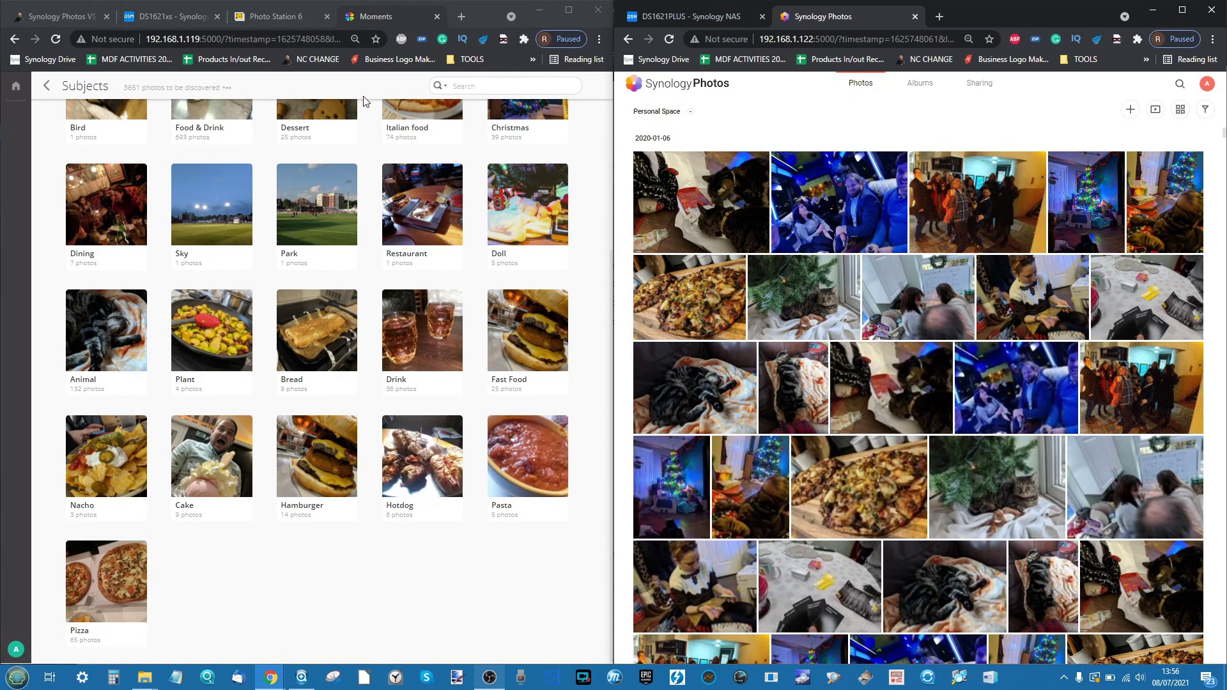
scroll(358, 274, up, 3)
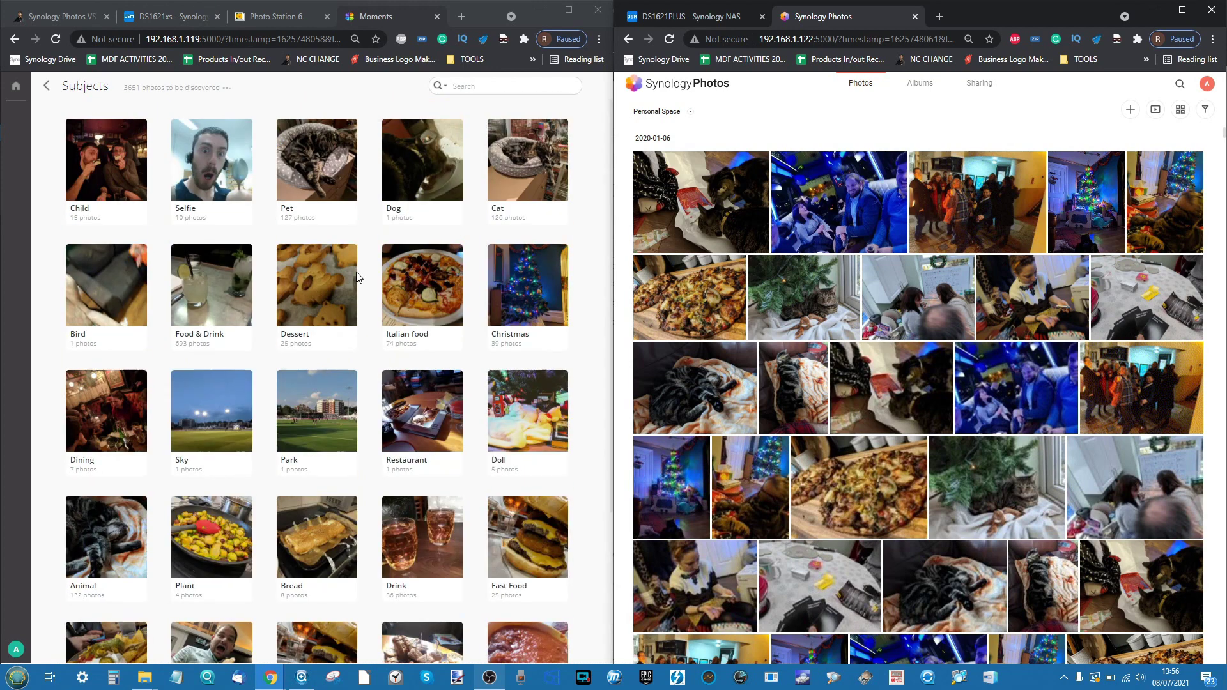
click(48, 91)
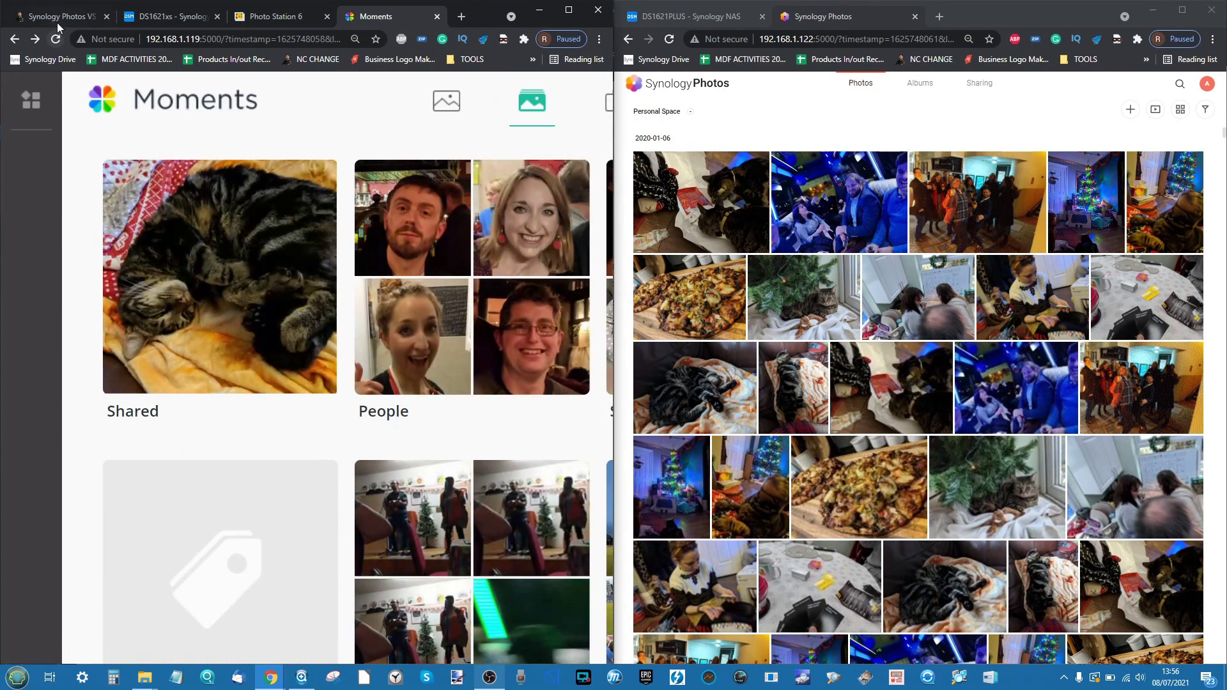
- Scroll the nascompares.com comparison chart down to the Photo Station 6 and Moments feature lists
click(57, 18)
scroll(305, 294, down, 8)
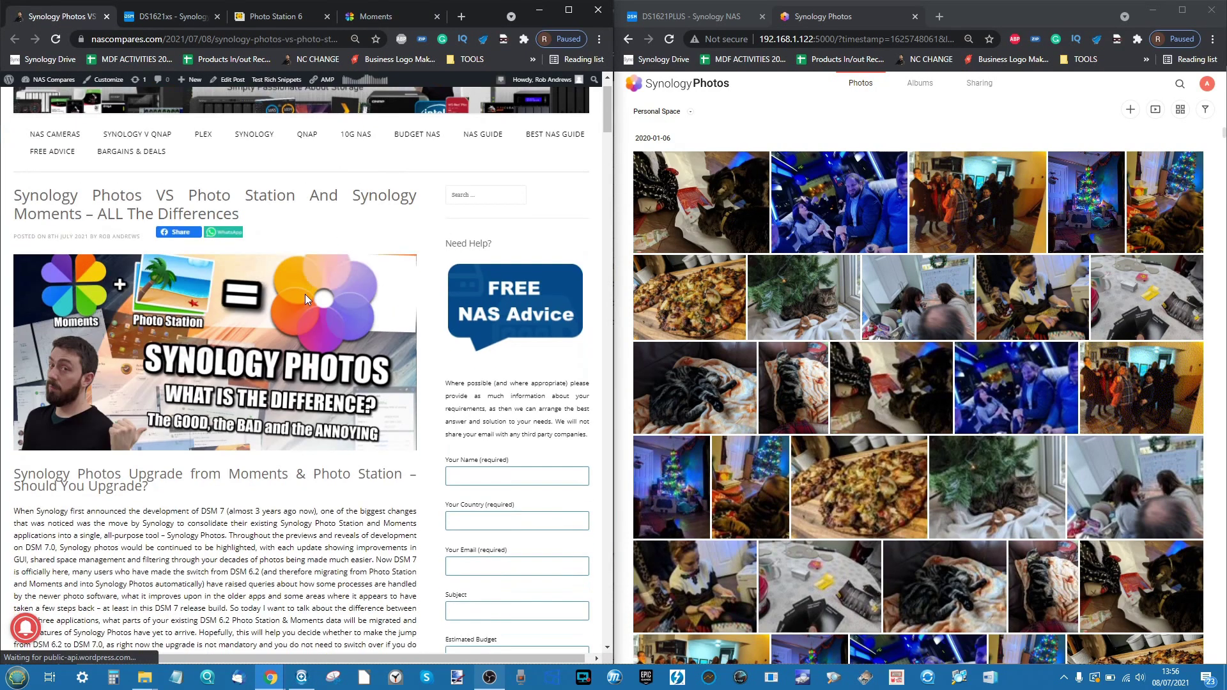
scroll(305, 299, down, 4)
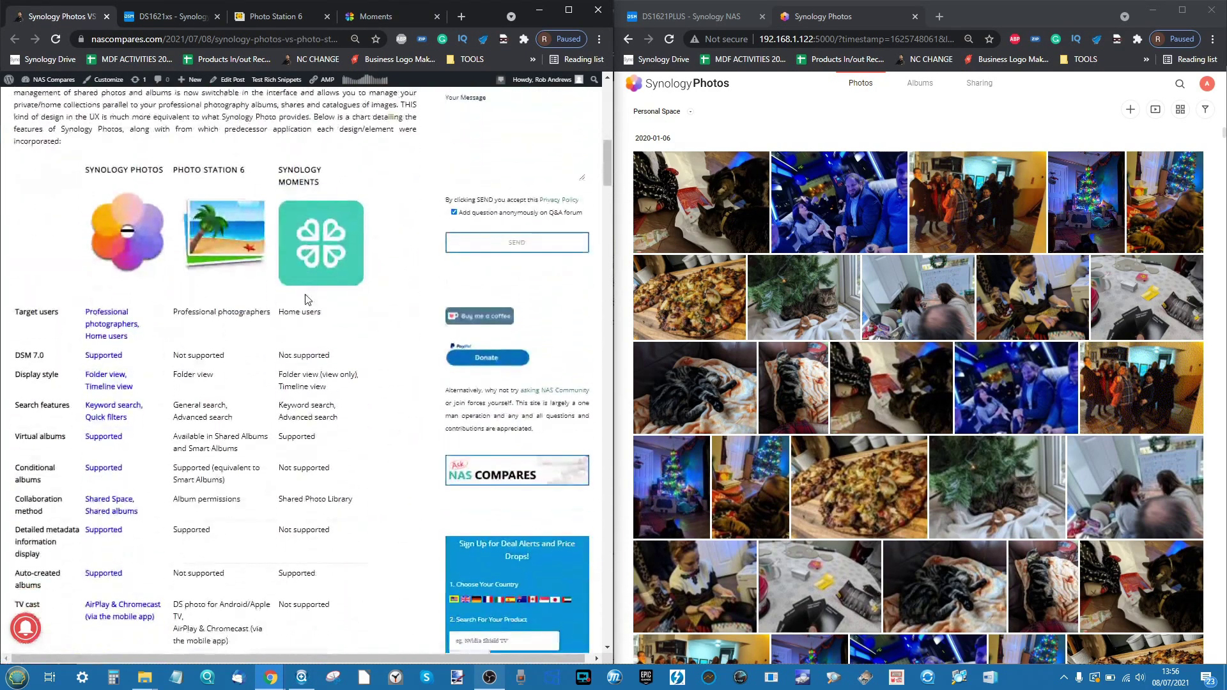
scroll(234, 348, up, 3)
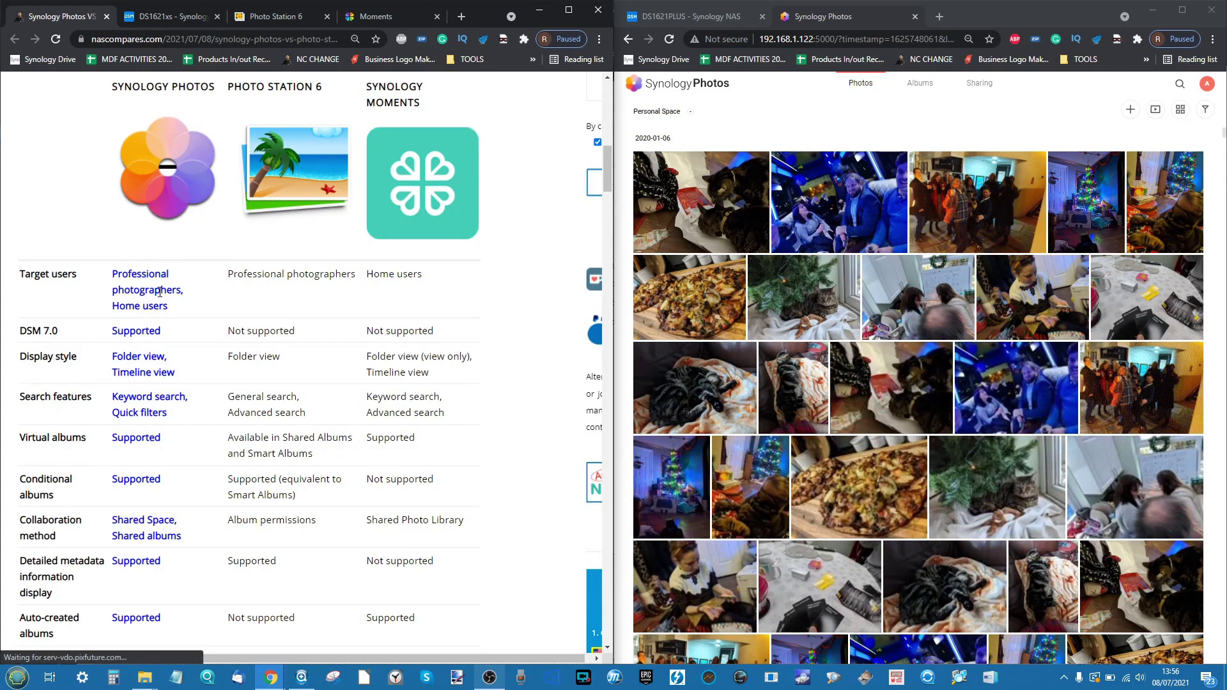
scroll(159, 292, down, 3)
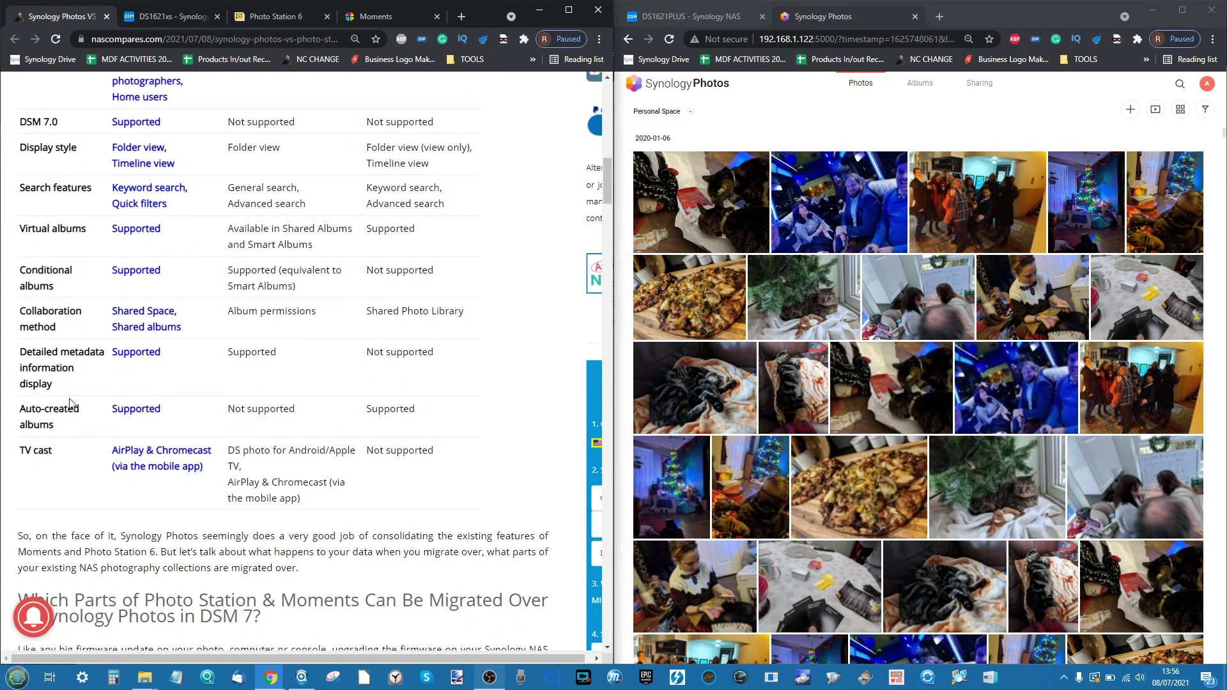
scroll(317, 500, down, 6)
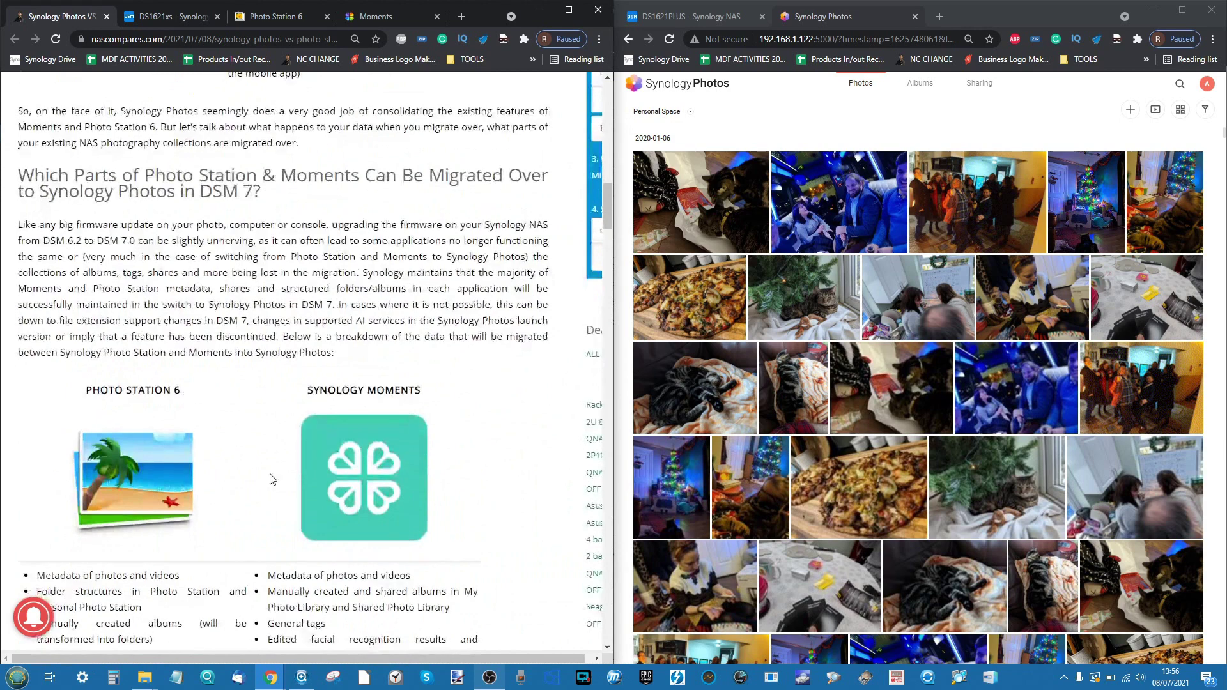
scroll(285, 422, down, 5)
scroll(285, 422, up, 2)
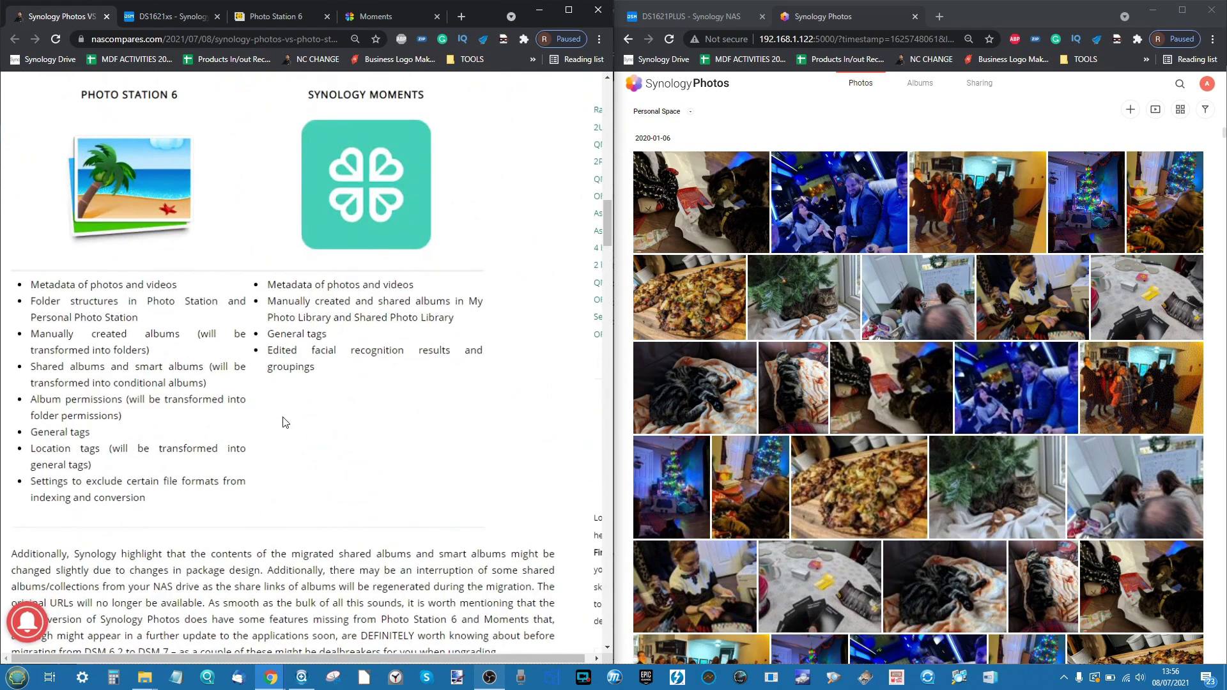
scroll(285, 421, left, 2)
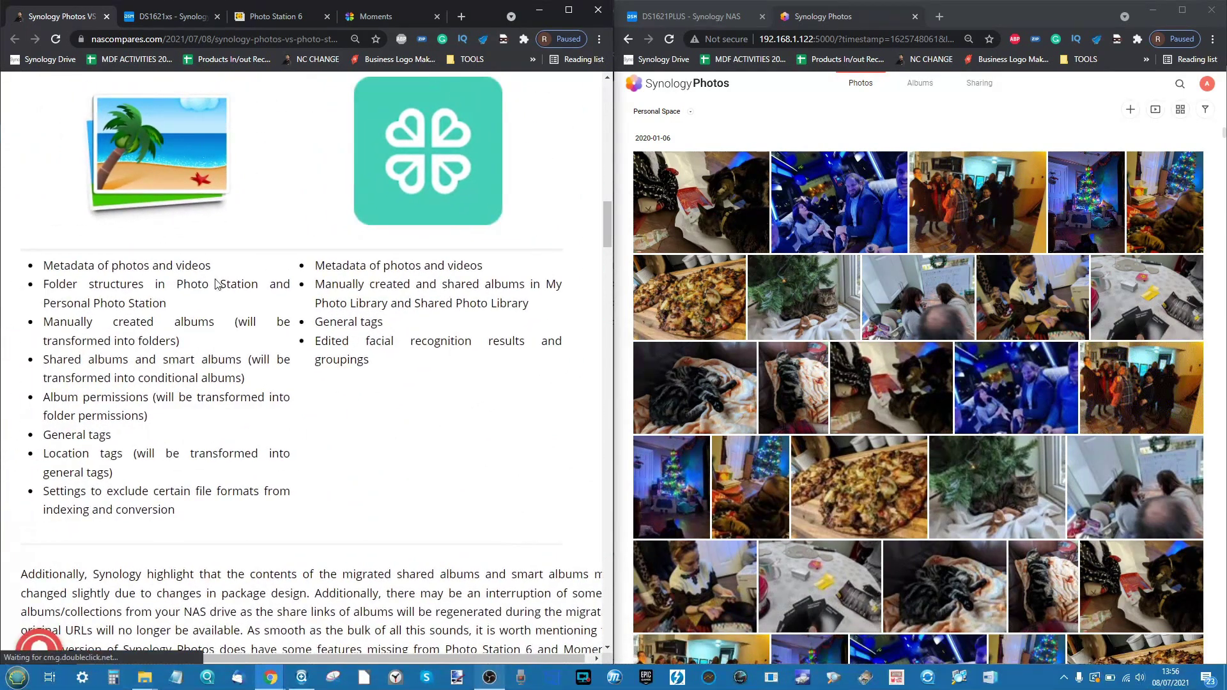
scroll(295, 248, up, 1)
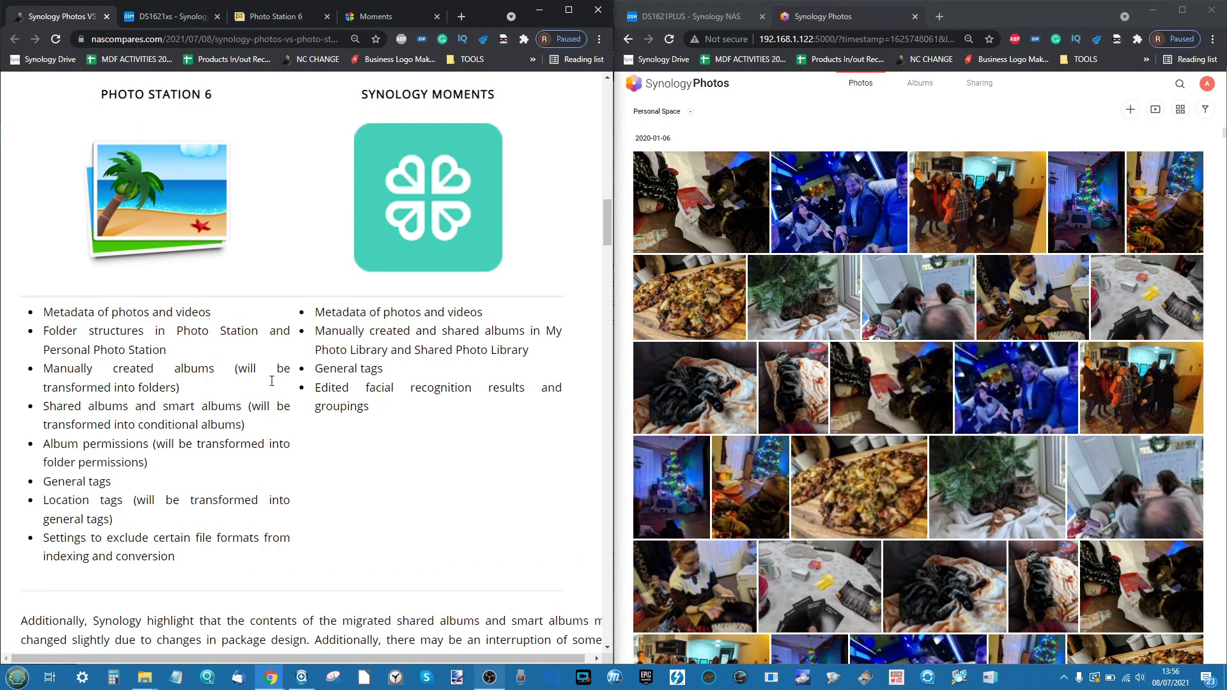
scroll(273, 378, down, 1)
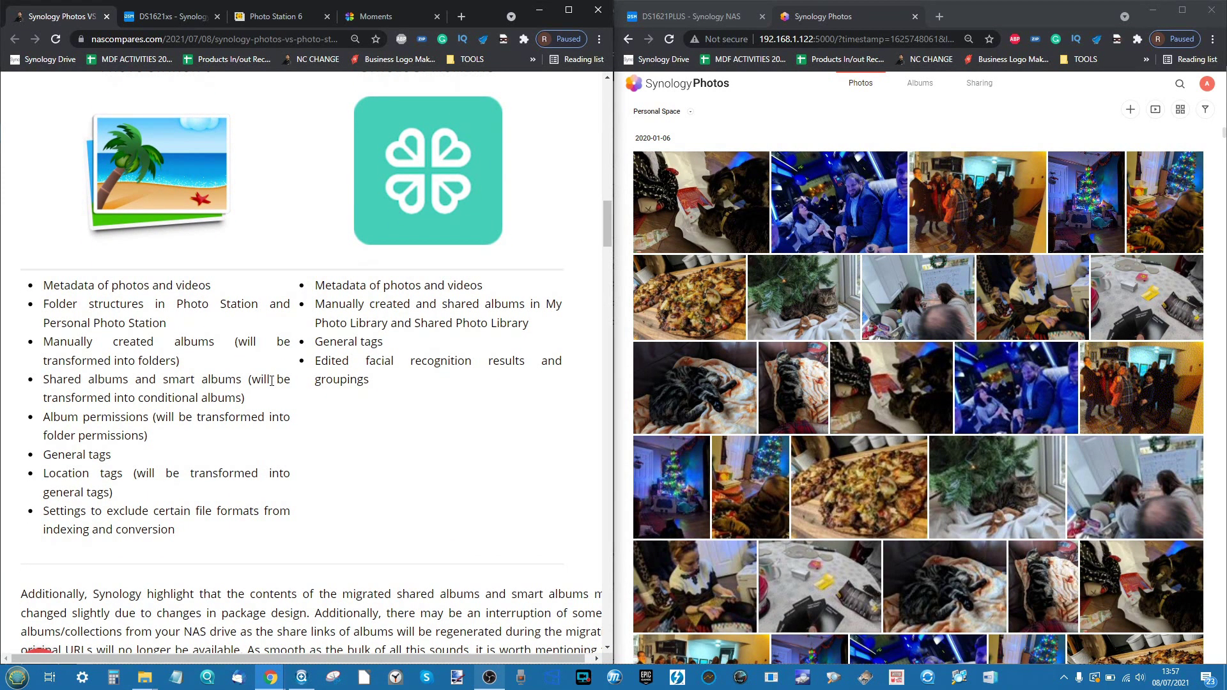
scroll(271, 381, down, 1)
scroll(272, 384, down, 5)
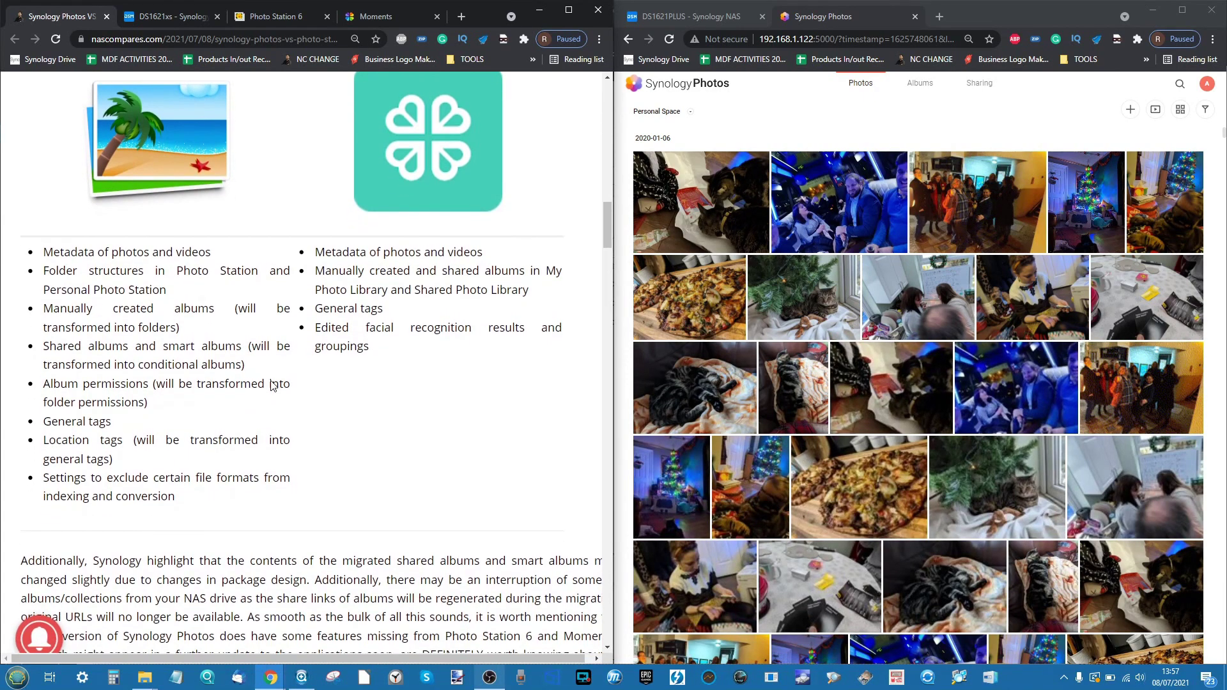
scroll(272, 382, down, 7)
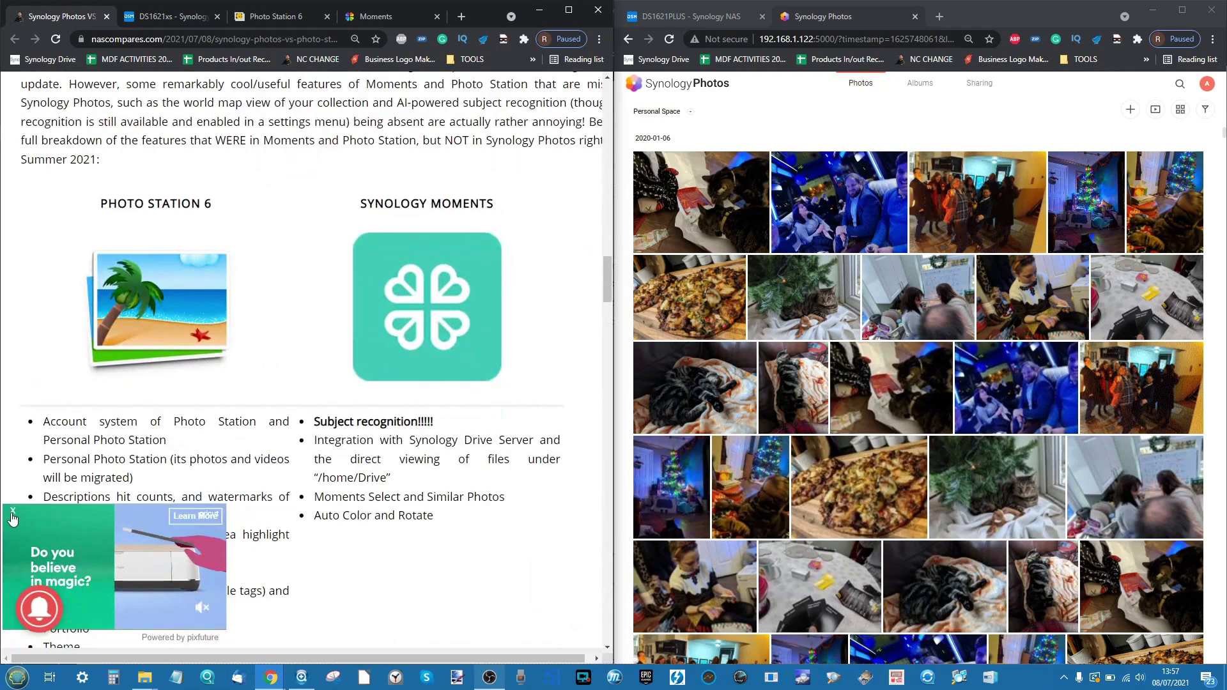
- Dismiss the pop-up video ad and scroll through the missing-features lists
click(13, 511)
scroll(297, 436, down, 3)
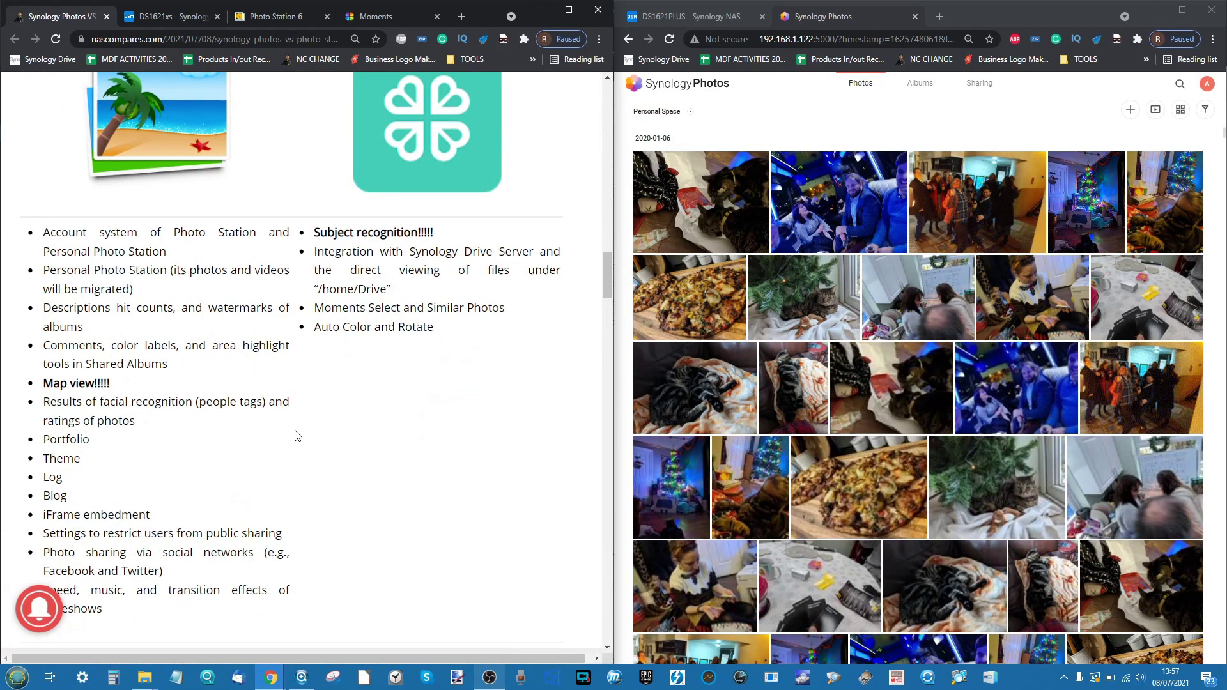
scroll(271, 446, down, 3)
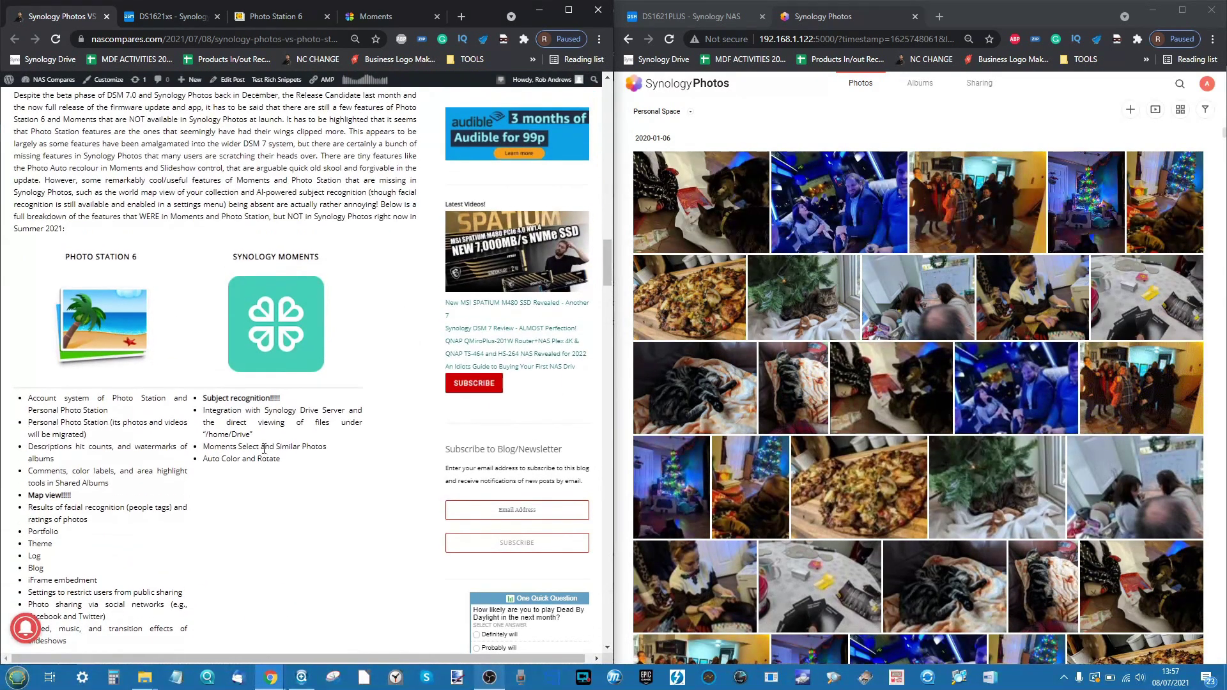
scroll(170, 461, up, 3)
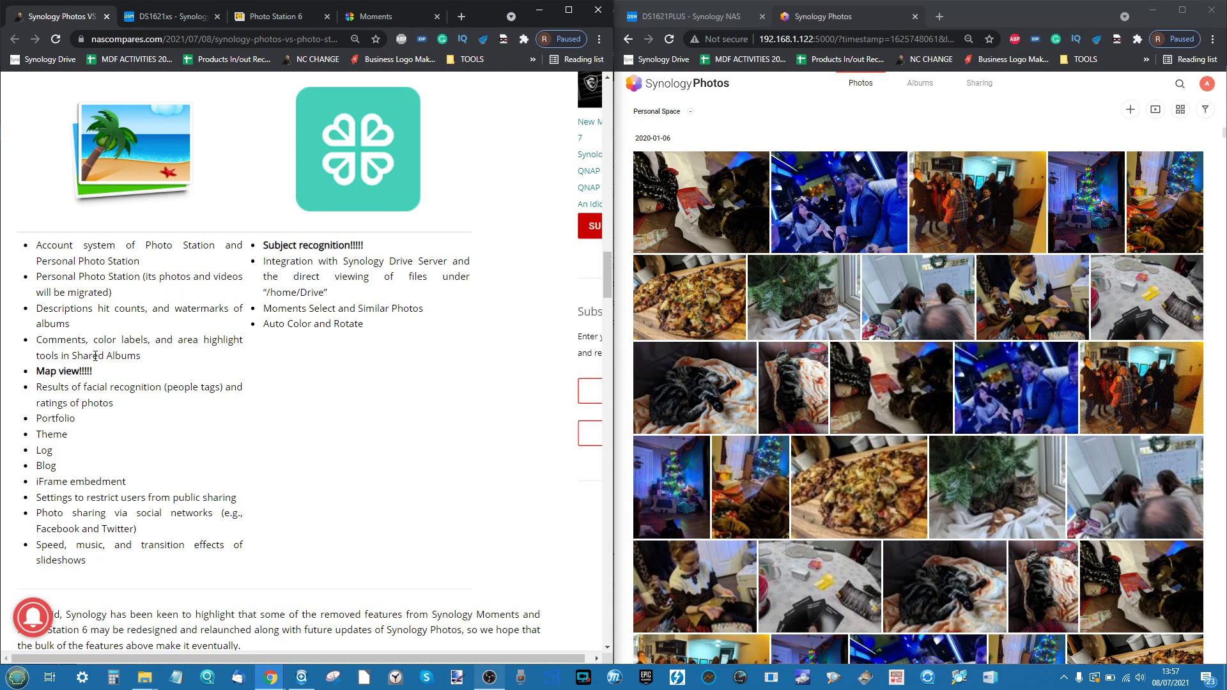
- Adjust the article's zoom while reading, then return to the Photo Station 6 albums
key(ctrl+minus)
key(ctrl+minus)
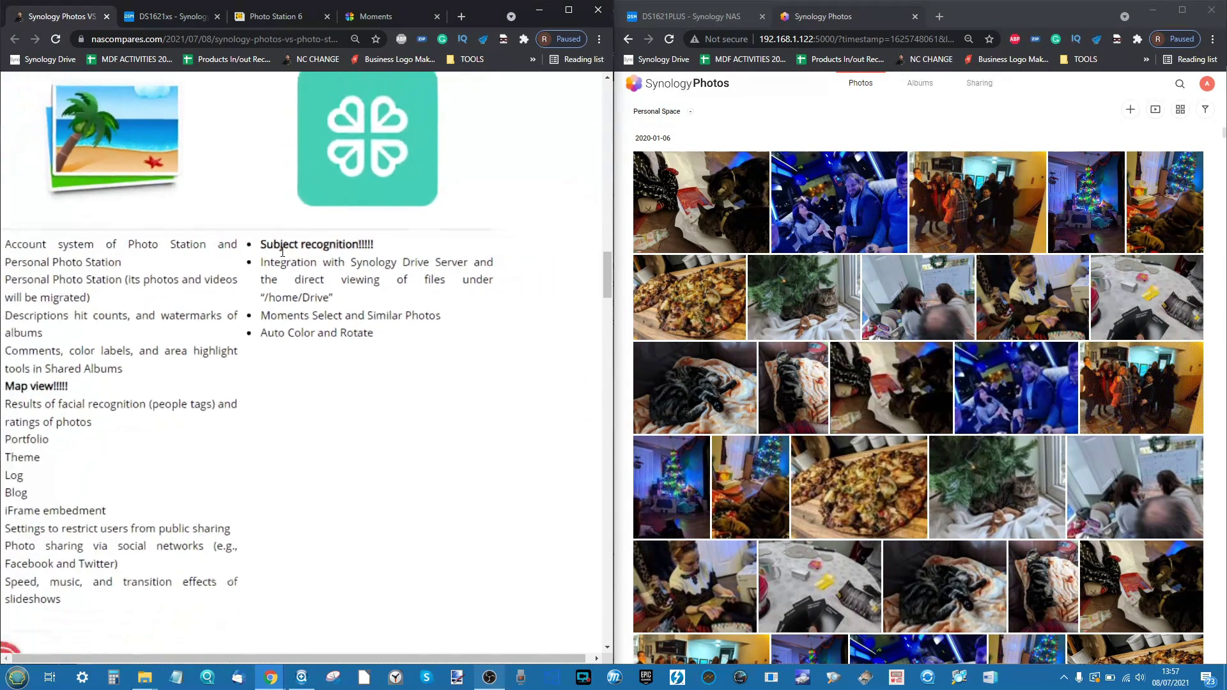
key(ctrl+plus)
key(ctrl+plus)
key(ctrl+plus)
key(ctrl+plus)
key(ctrl+plus)
key(ctrl+plus)
key(ctrl+plus)
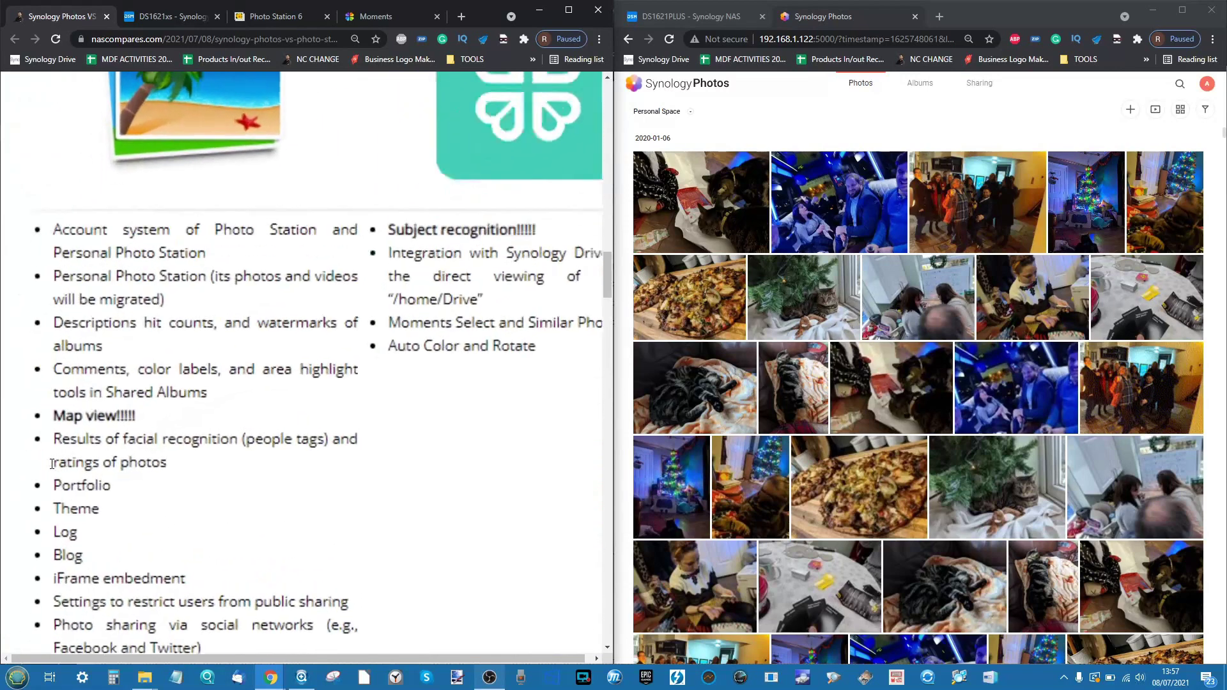
scroll(124, 415, up, 5)
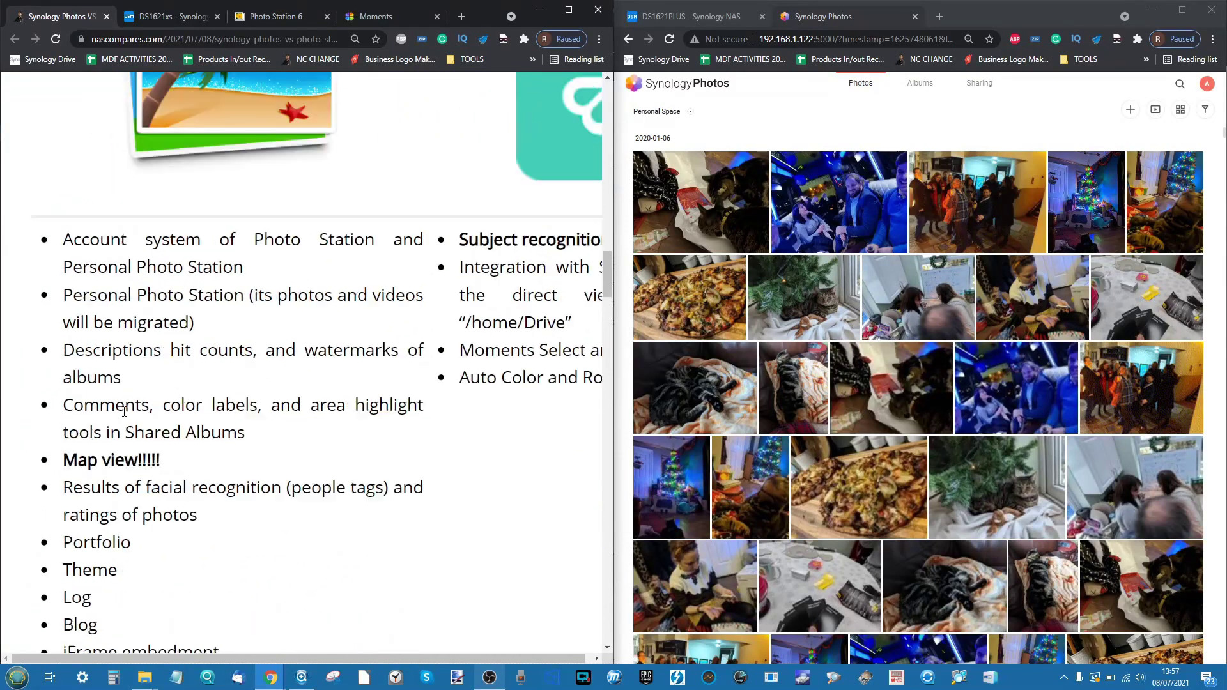
scroll(124, 413, down, 5)
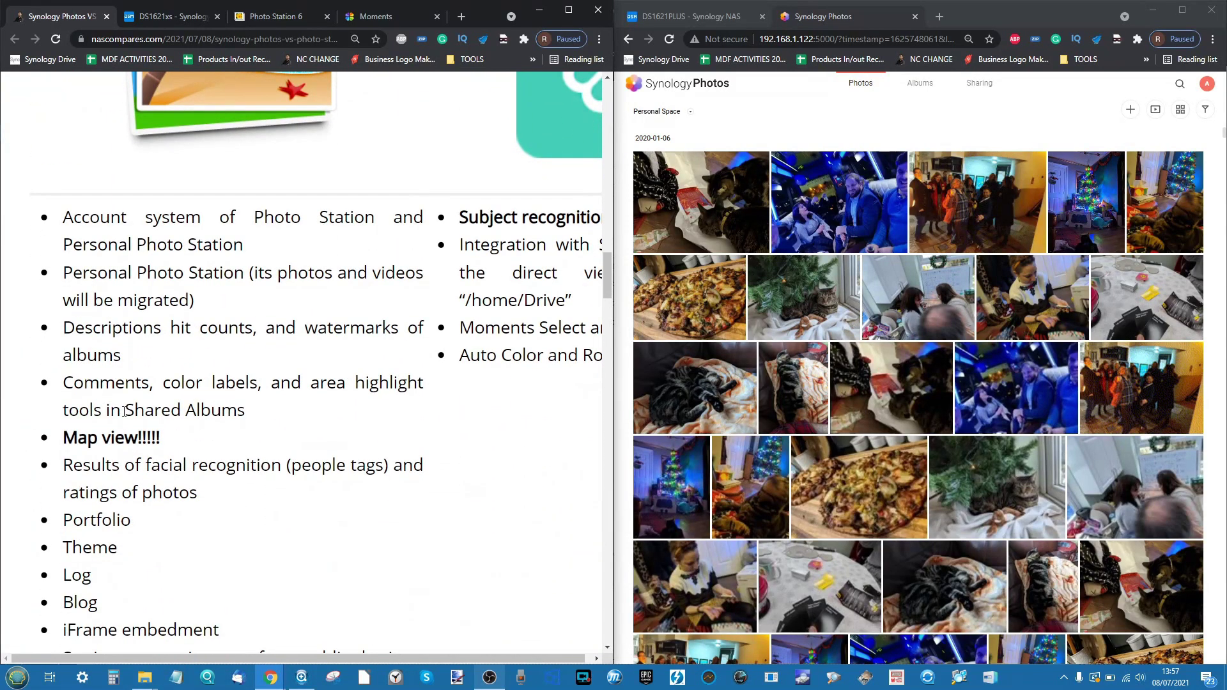
key(ctrl+minus)
key(ctrl+minus)
key(ctrl+minus)
key(ctrl+minus)
key(ctrl+minus)
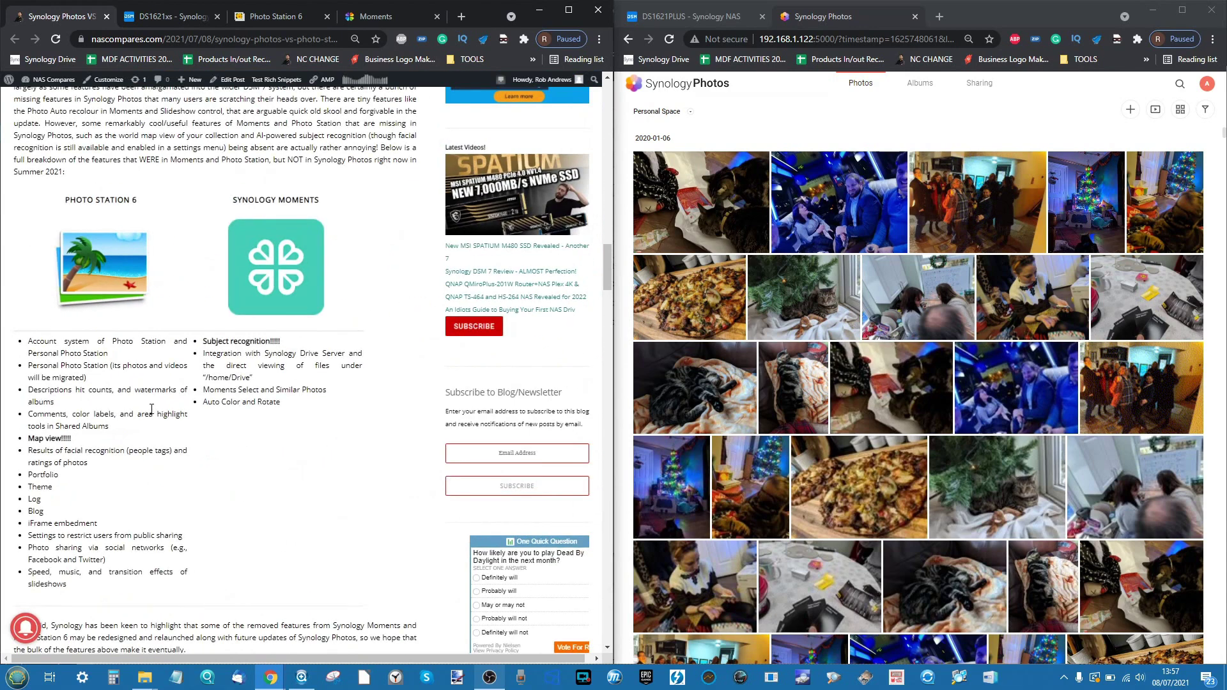
click(268, 16)
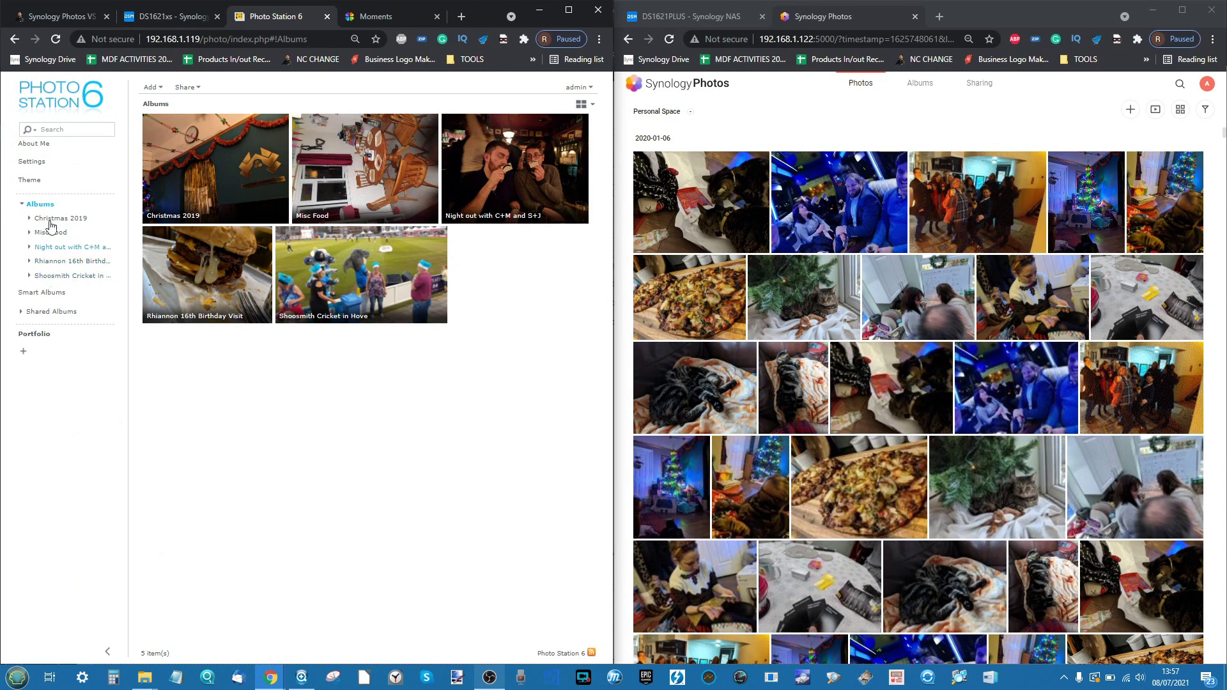
click(167, 16)
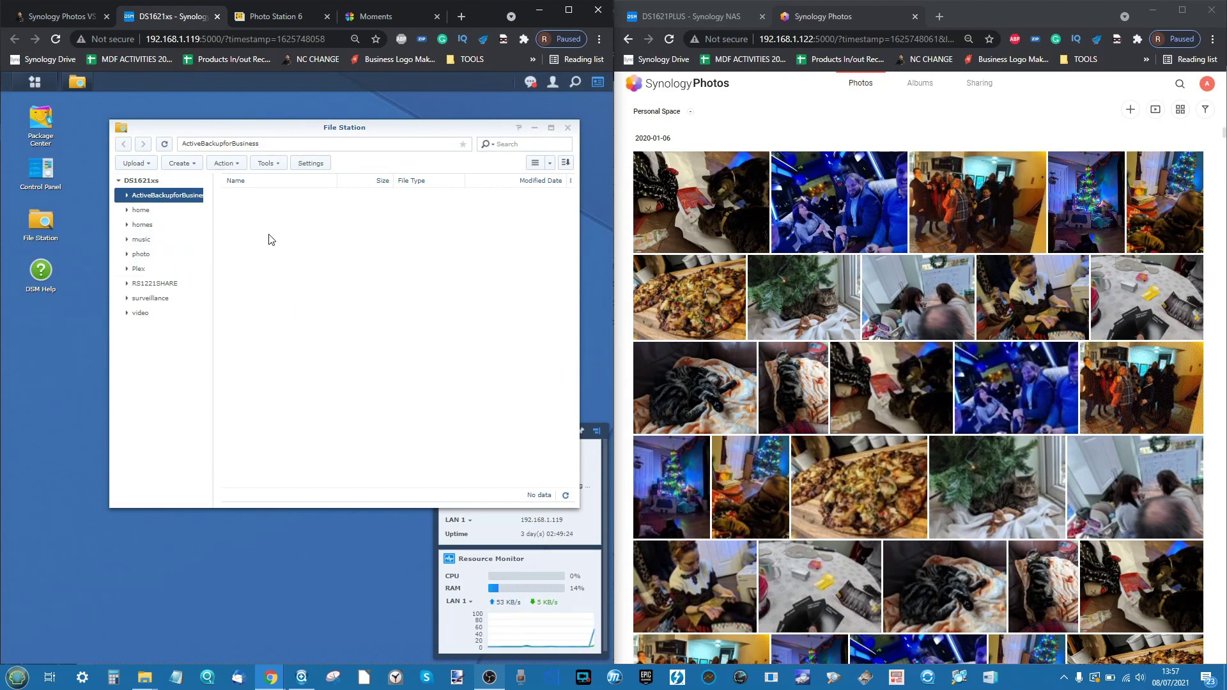
click(151, 255)
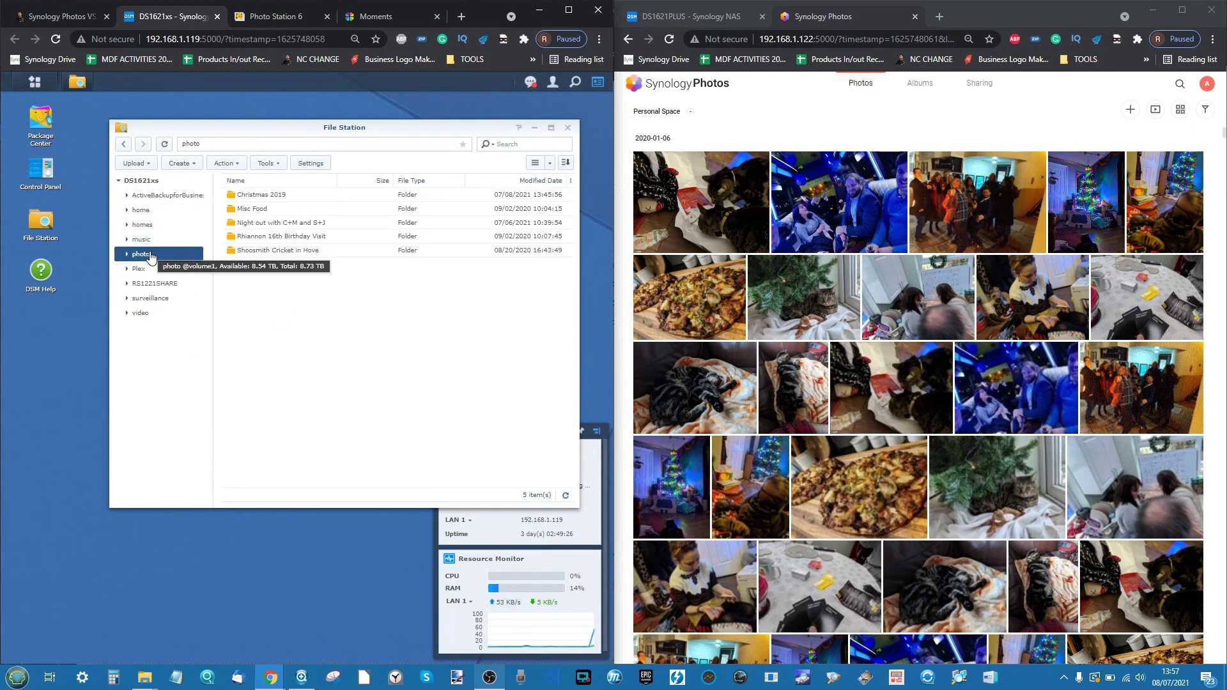
scroll(309, 283, up, 3)
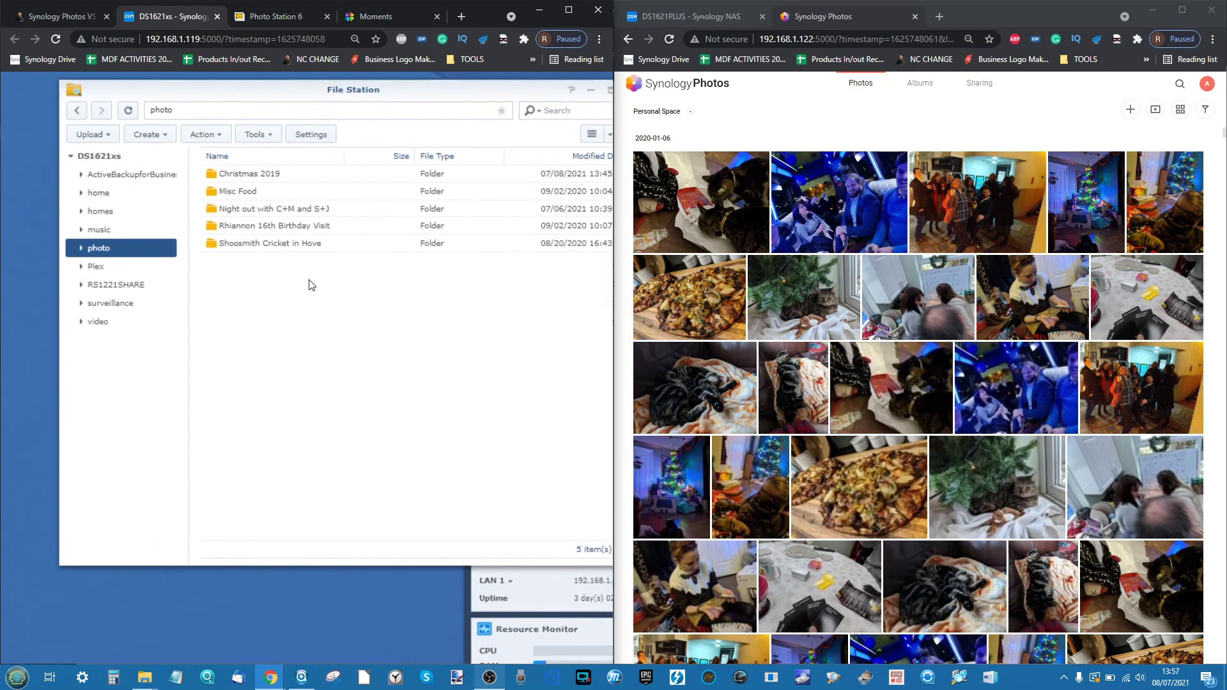
scroll(310, 283, down, 3)
click(268, 16)
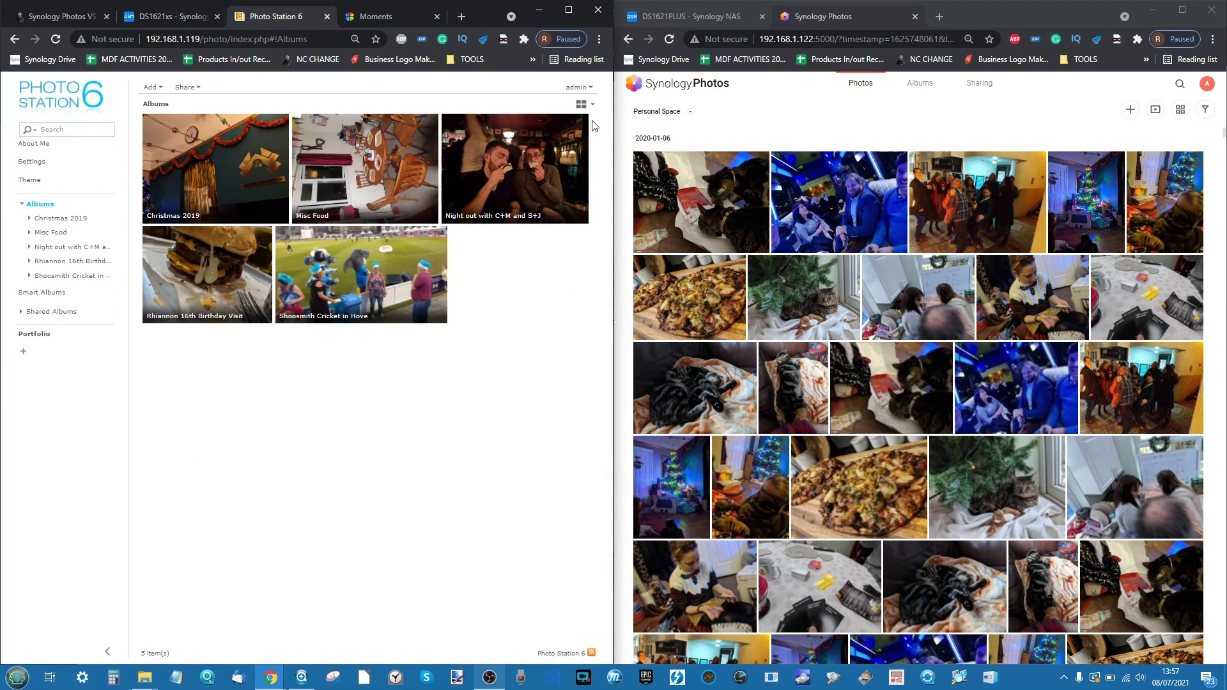
- Switch the albums to Map view and preview the photos taken at Kingston
click(586, 104)
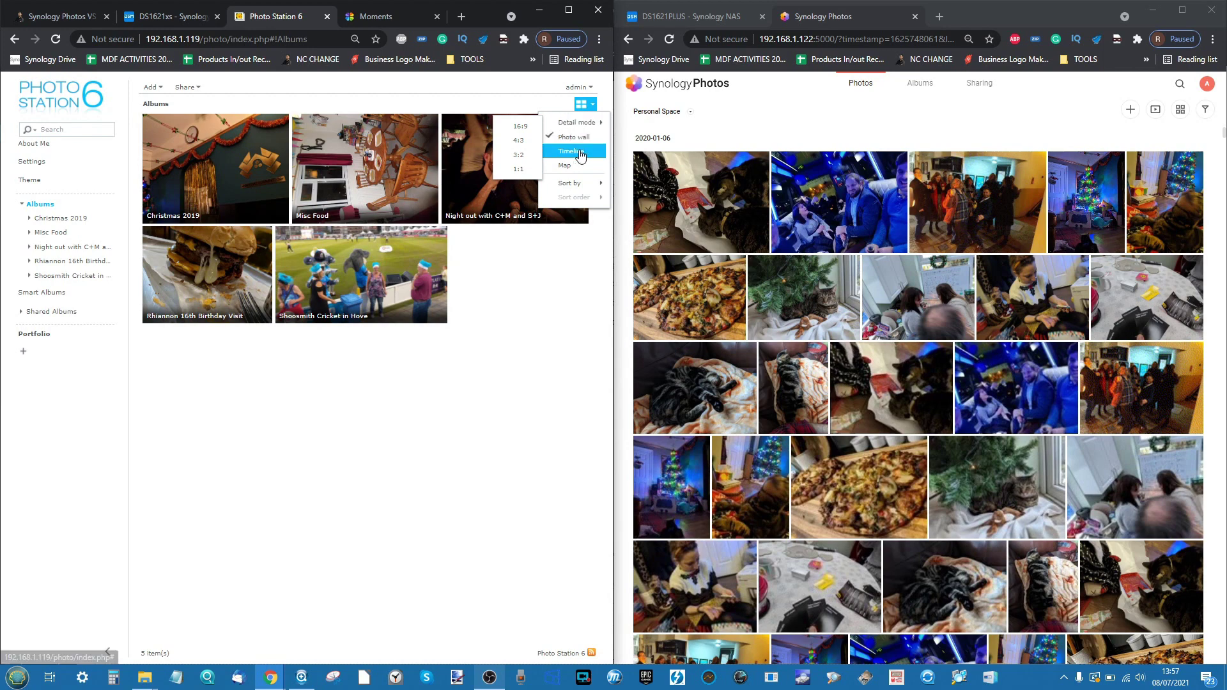
click(570, 167)
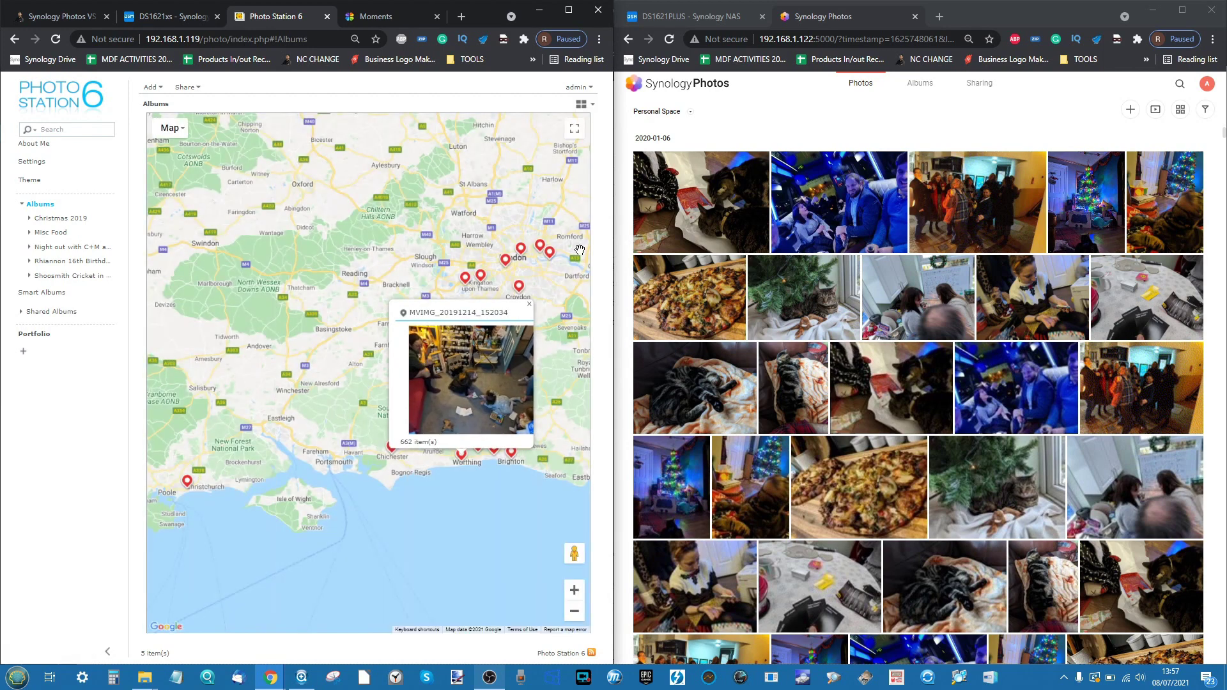
click(471, 277)
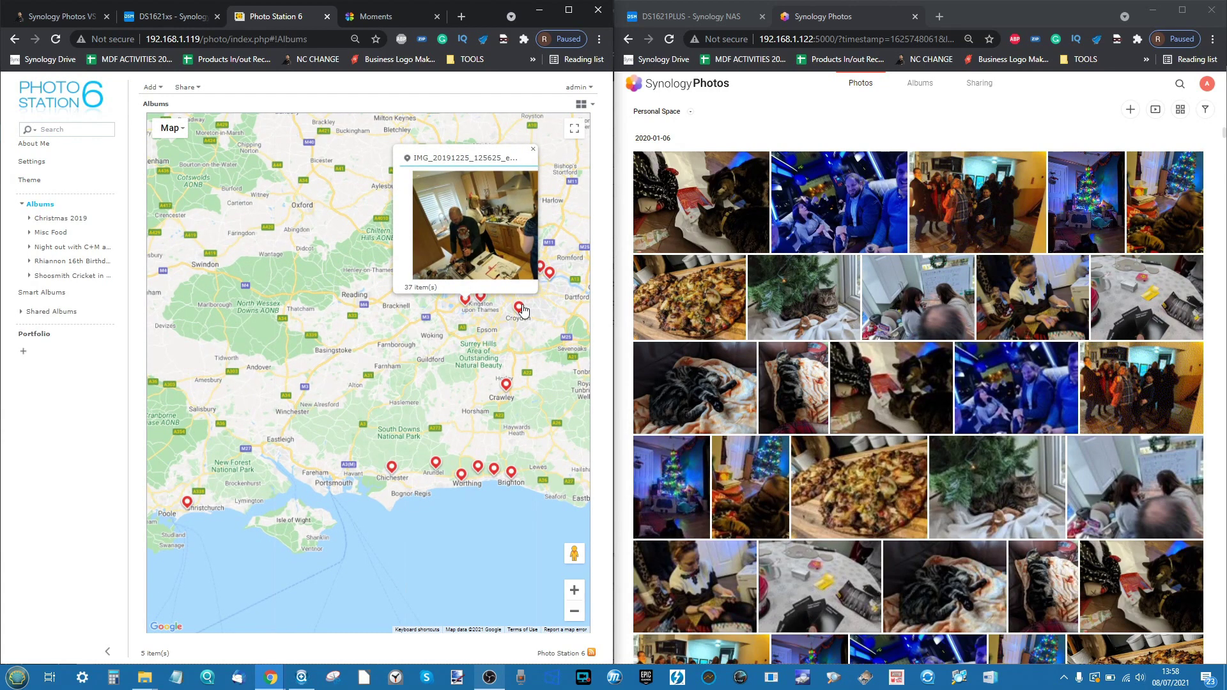
click(523, 311)
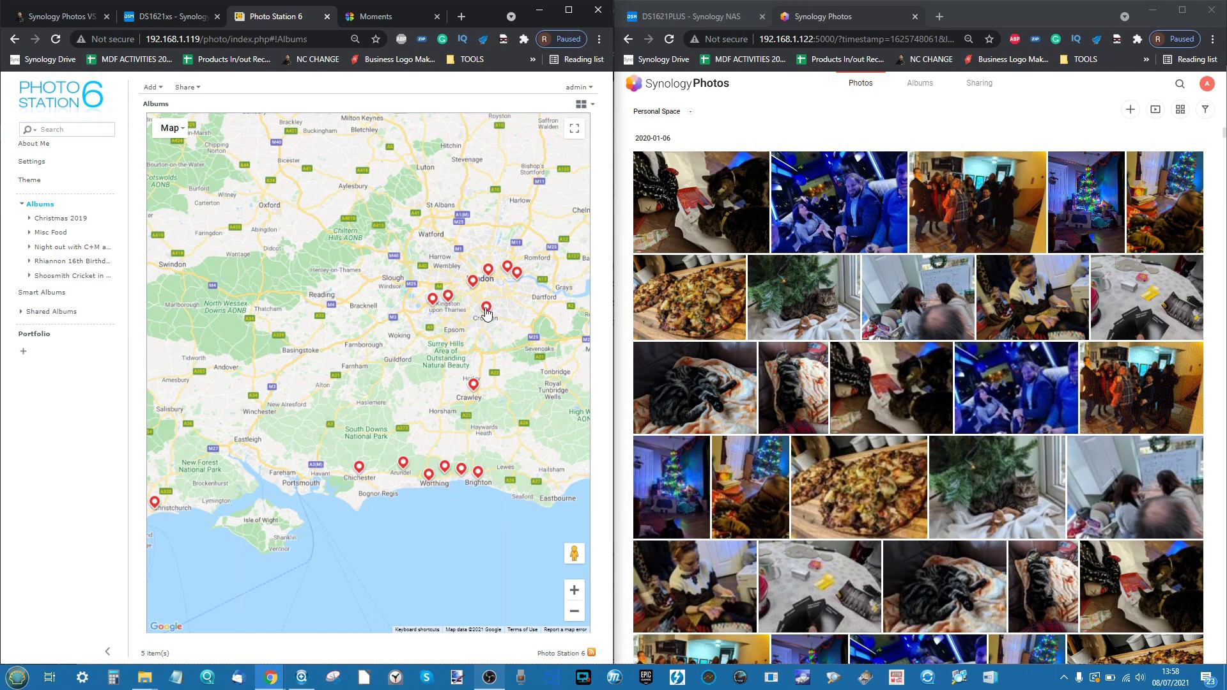
- Preview photos near Croydon and in central London, then pan toward the south coast
scroll(486, 312, up, 2)
click(492, 344)
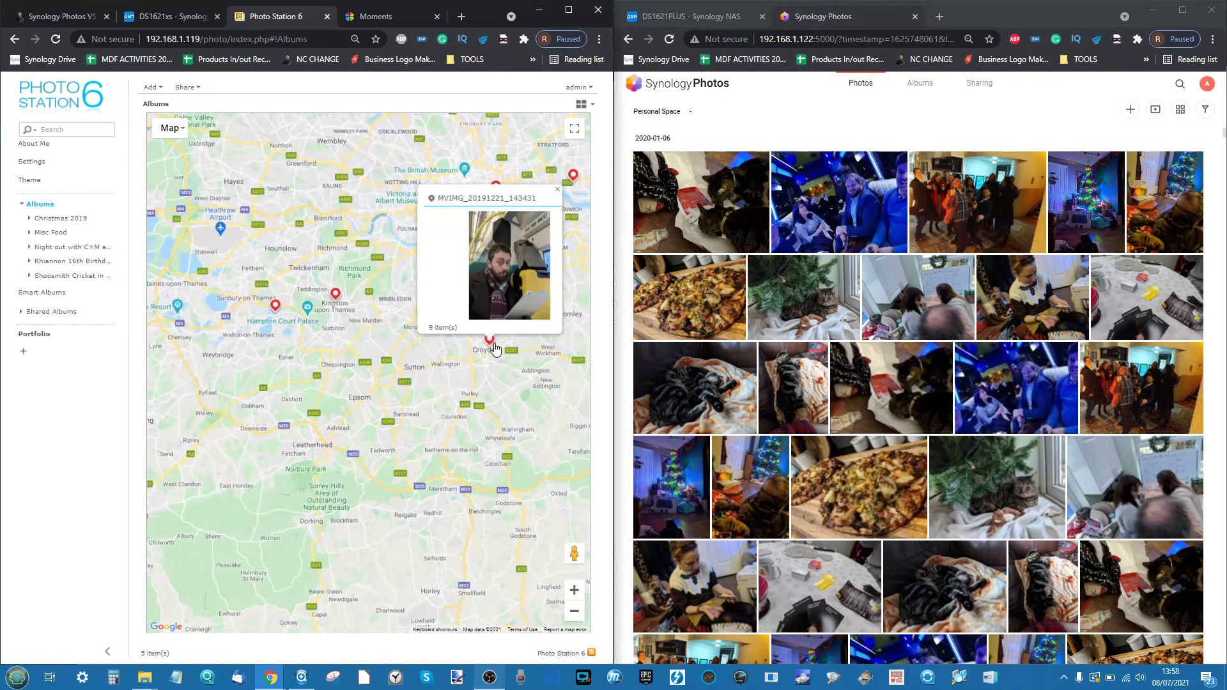
click(568, 176)
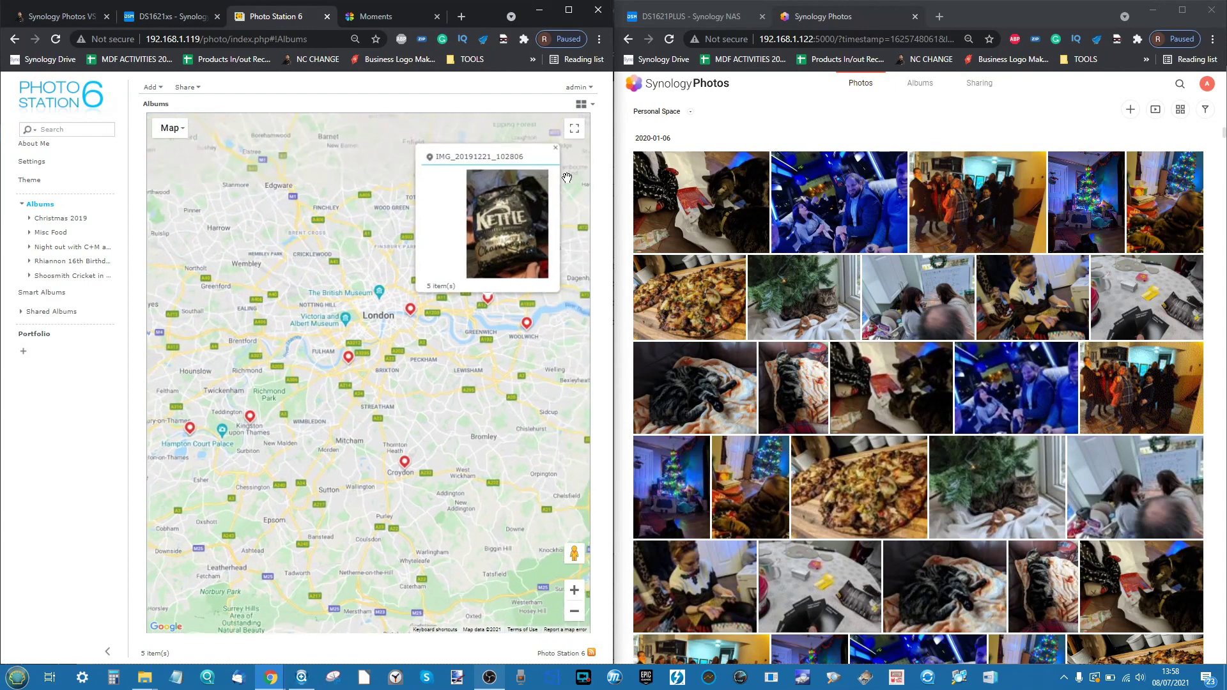
click(412, 311)
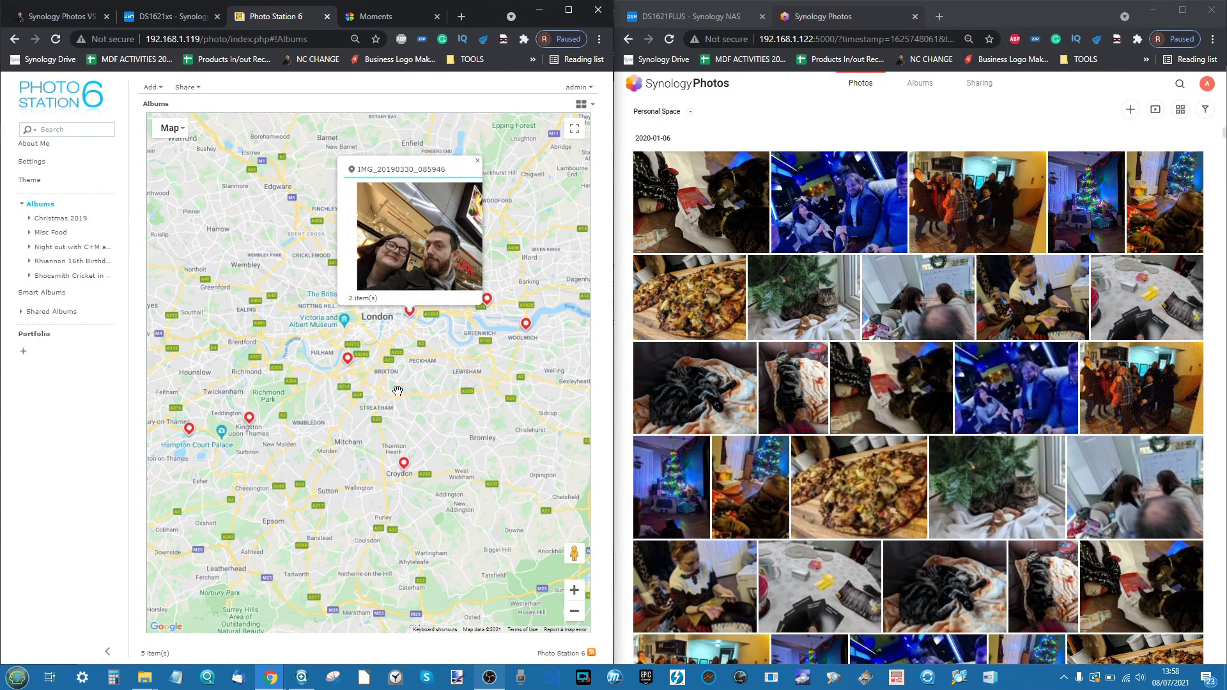
scroll(397, 391, down, 2)
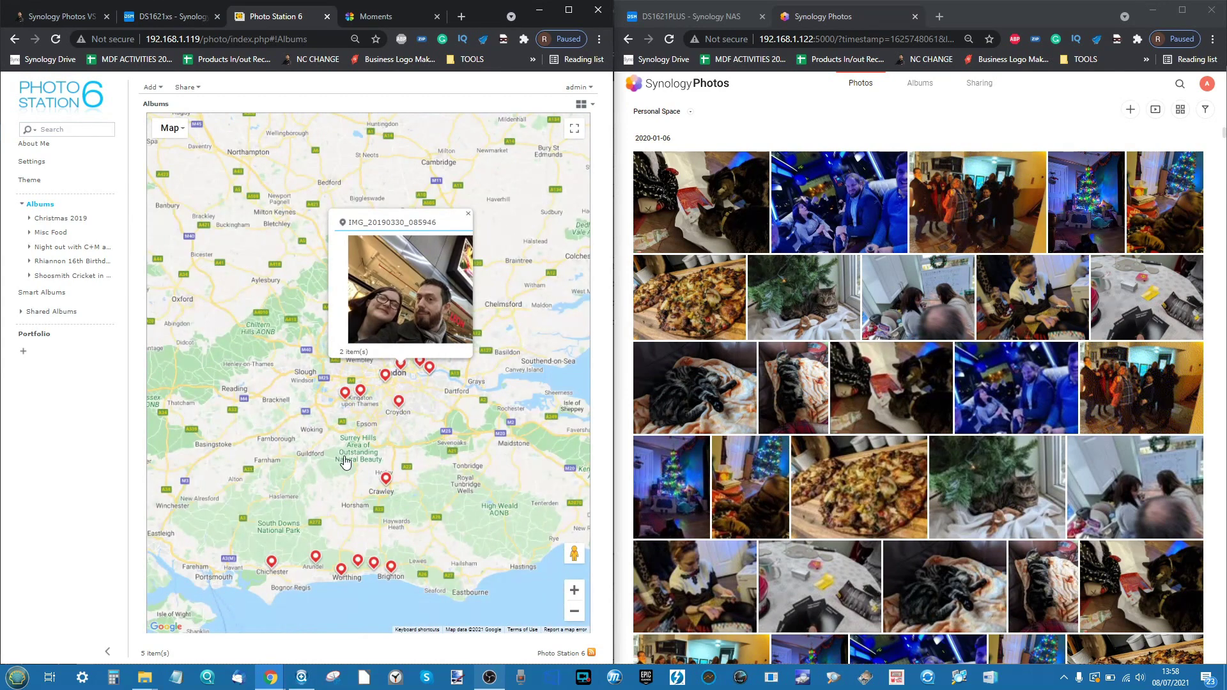
drag(345, 461, 438, 348)
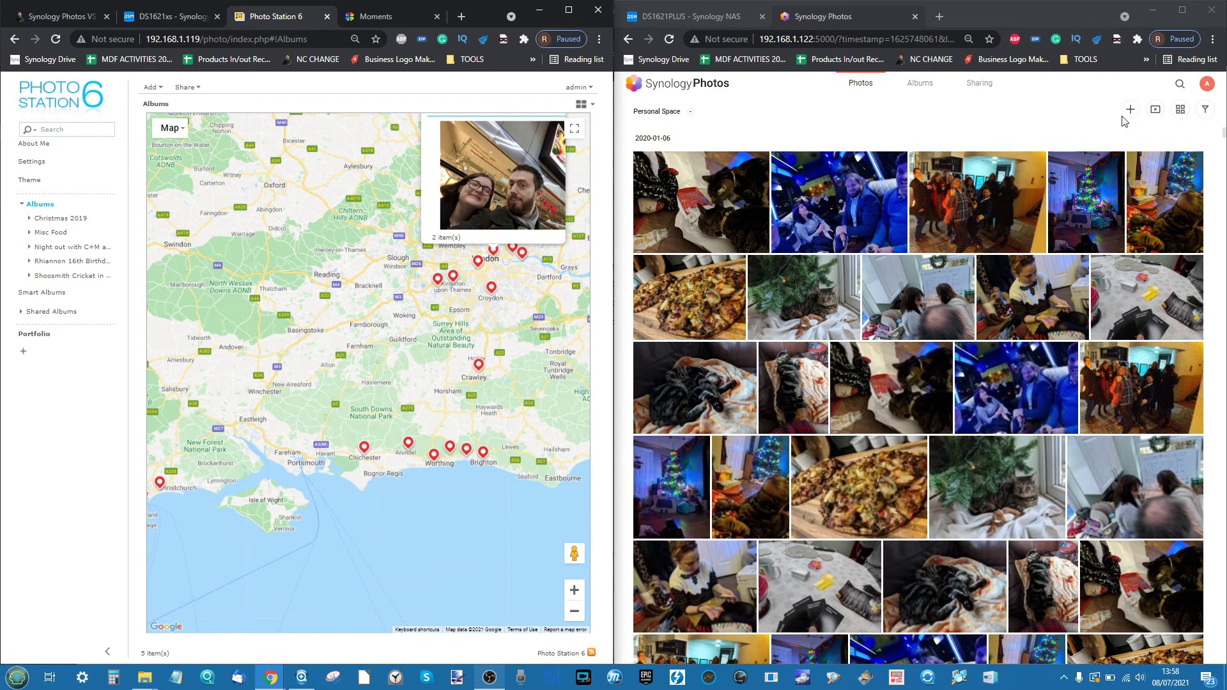
- Show the library in Folder View and check the Shared Space
click(1182, 115)
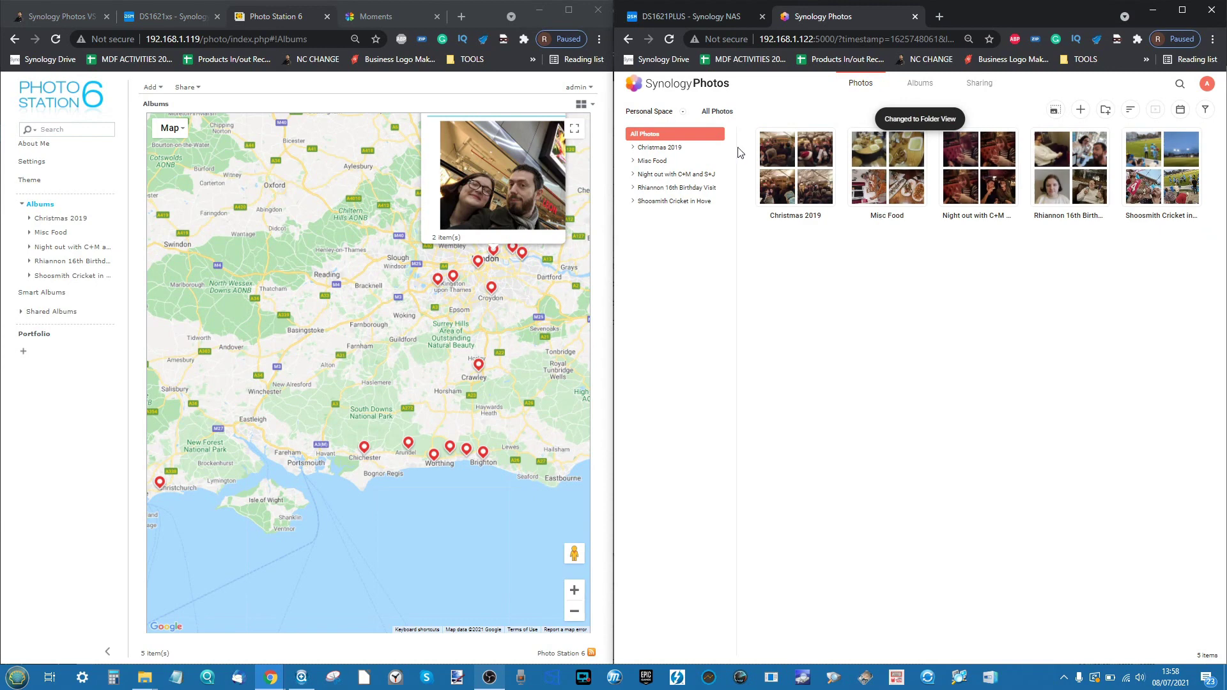
click(683, 114)
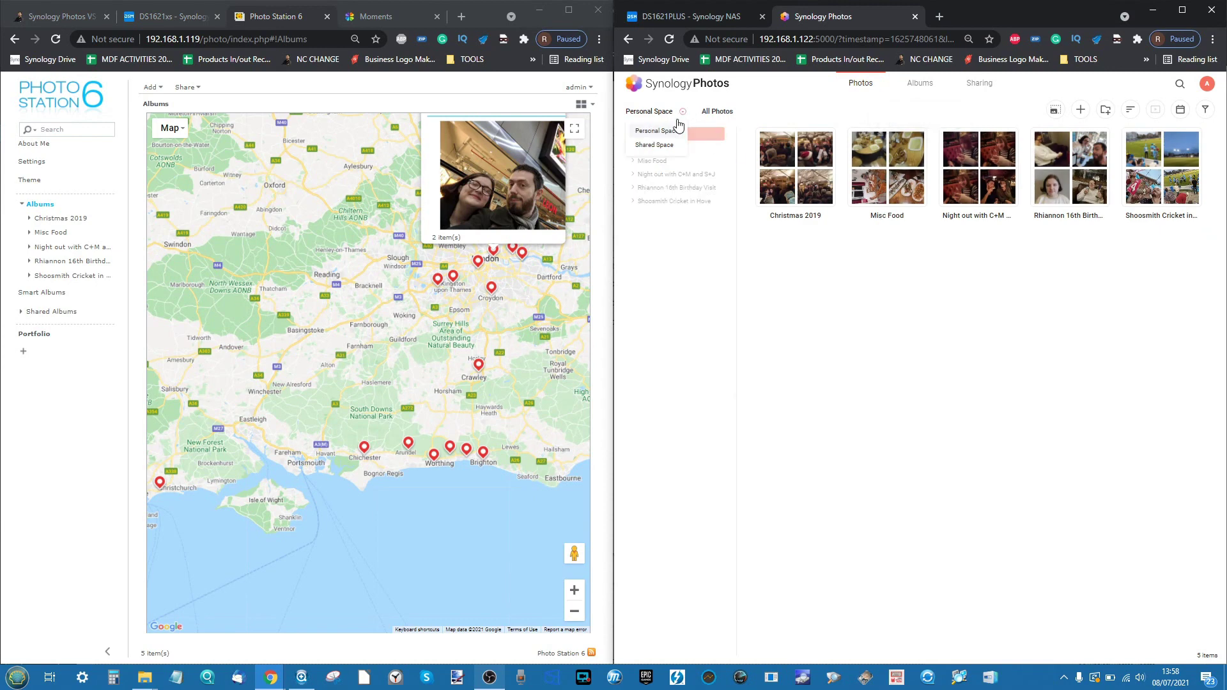
click(664, 146)
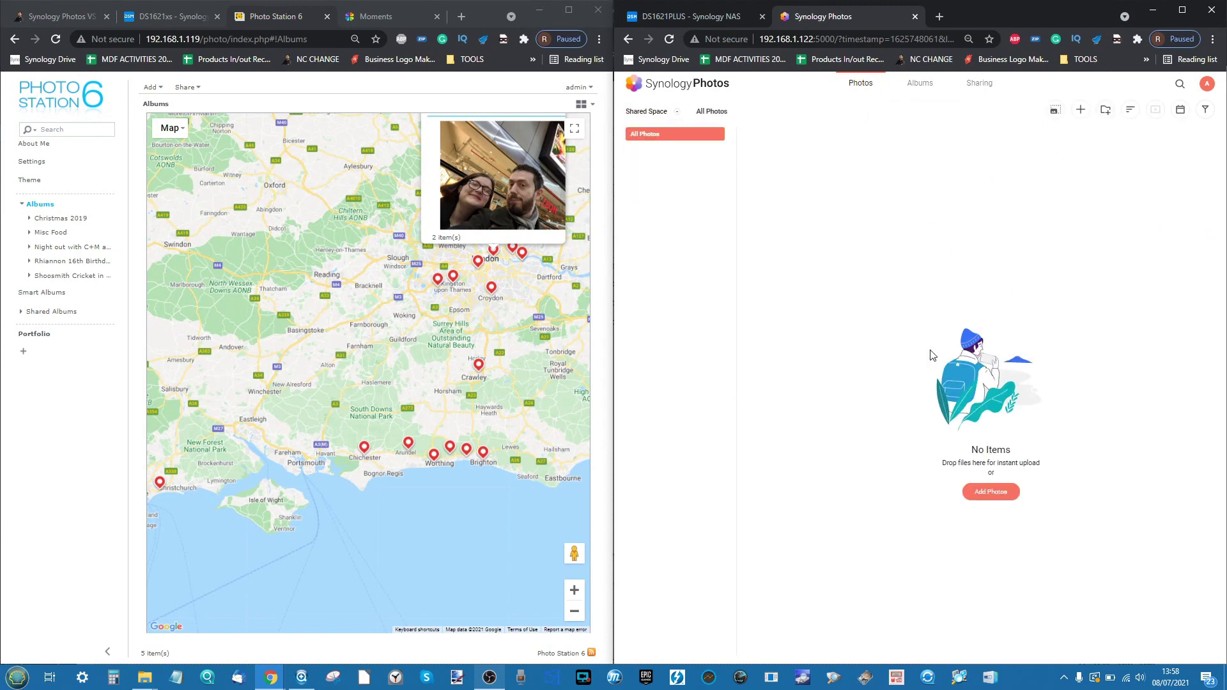
- Switch back to Personal Space and return to the comparison article
click(653, 111)
click(653, 132)
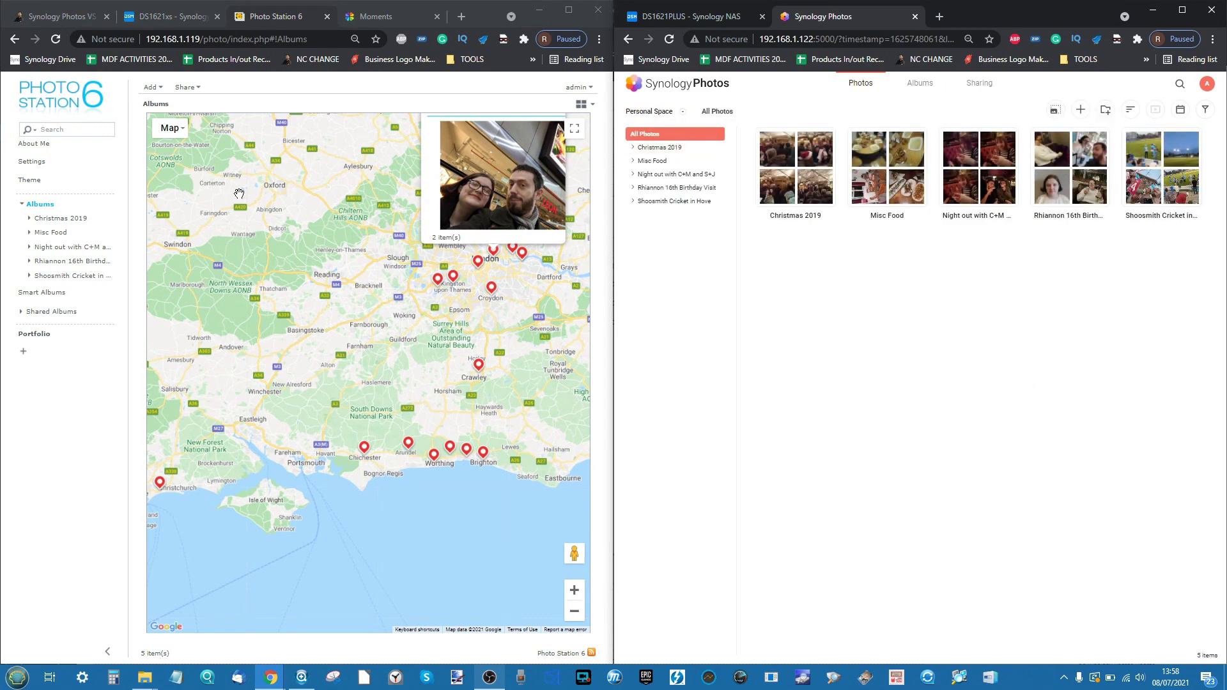
click(86, 22)
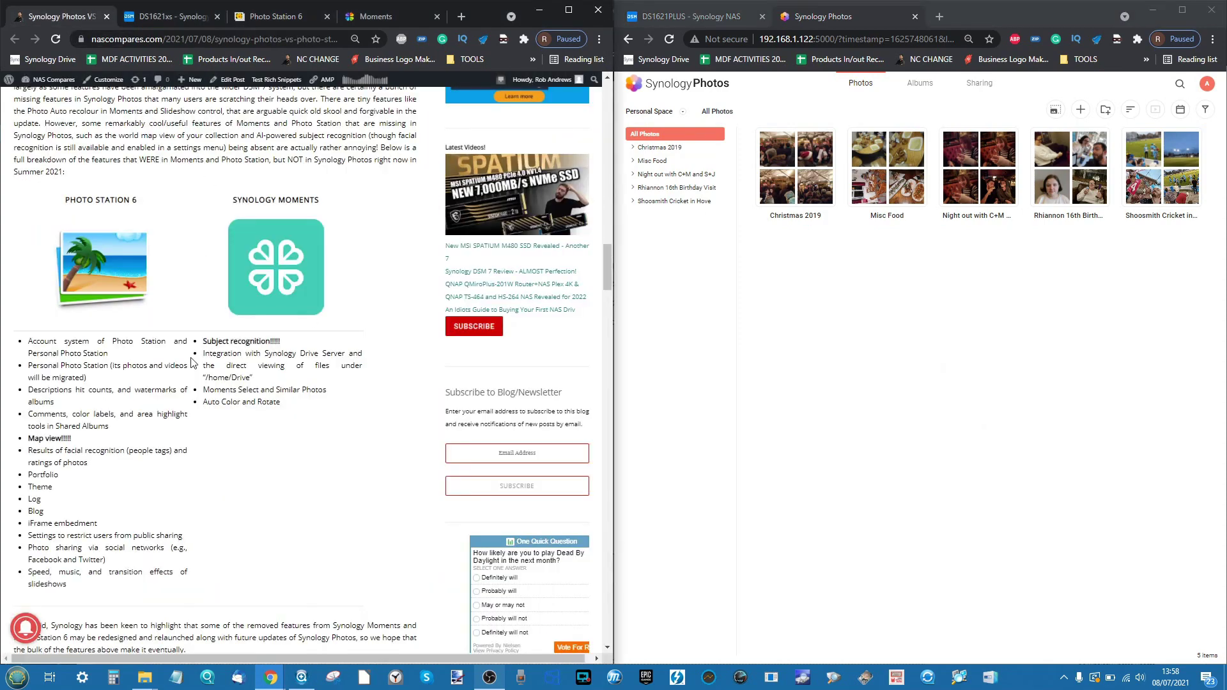
- Scroll the missing-features list, highlight the Account system item, and return to Photo Station's map
scroll(190, 361, up, 4)
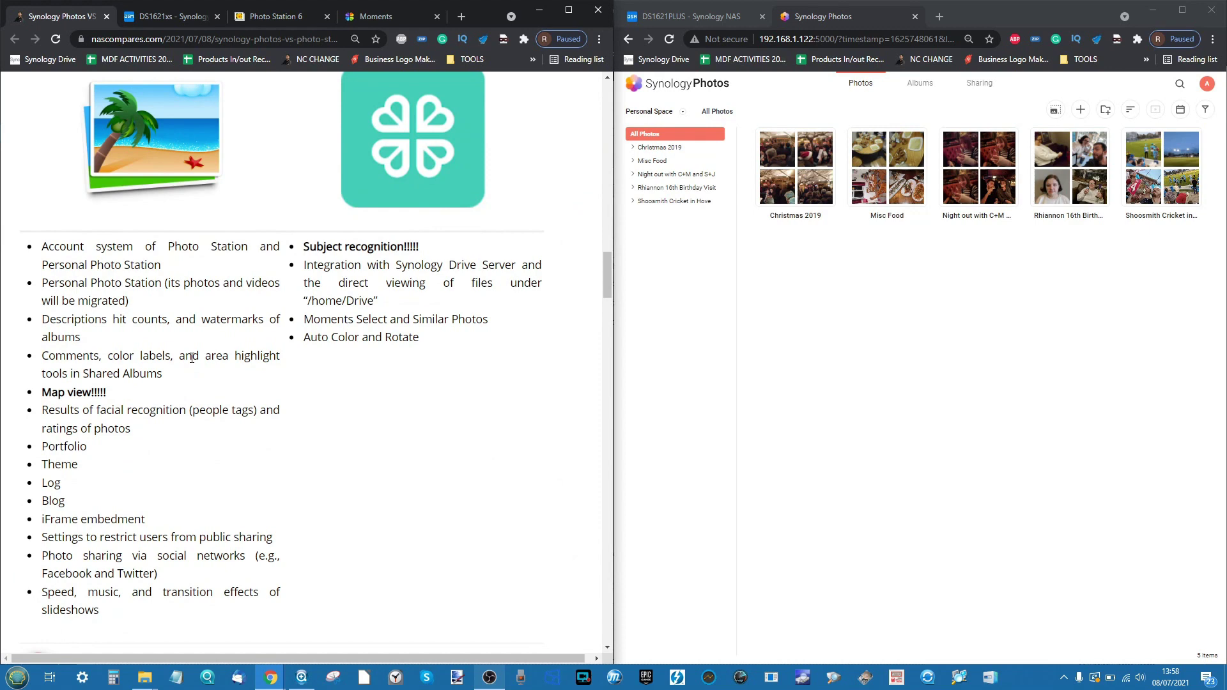
scroll(192, 358, down, 1)
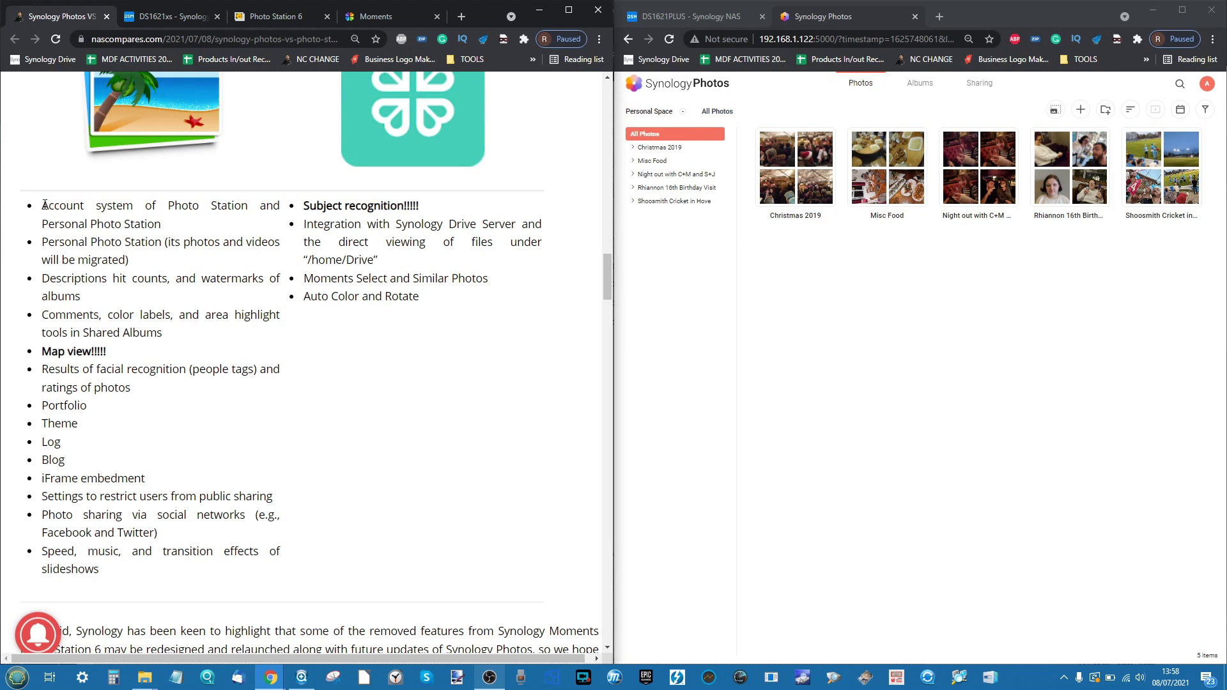
drag(45, 205, 130, 222)
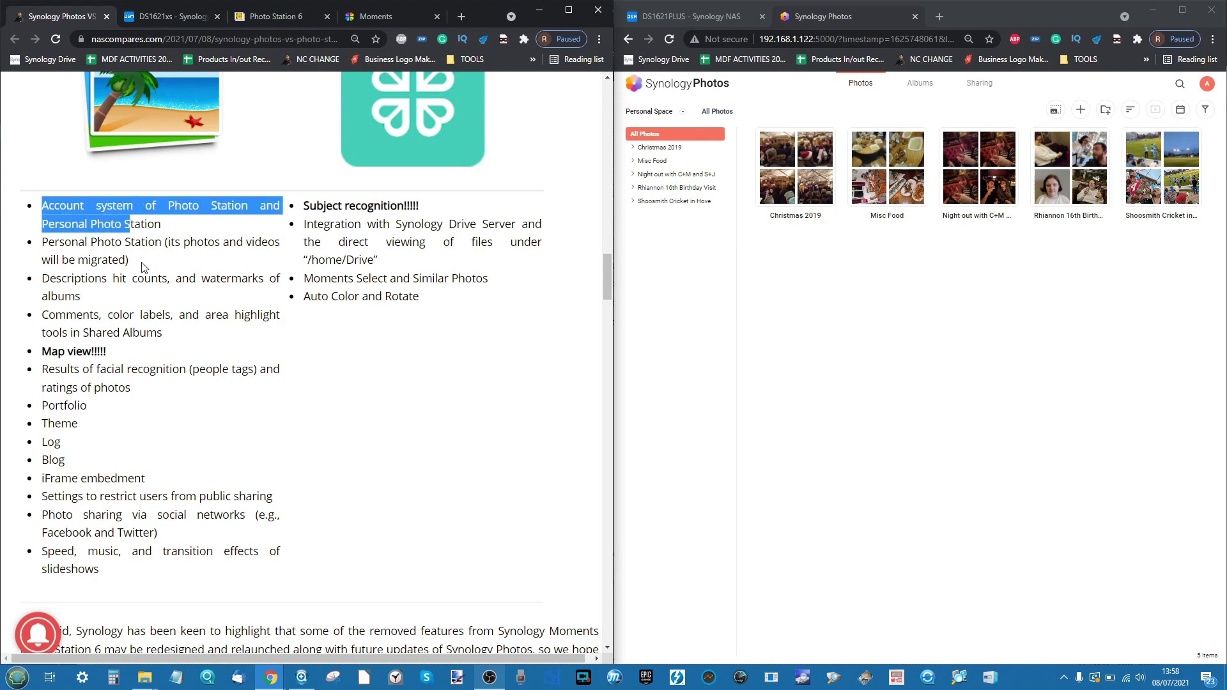
scroll(143, 267, down, 1)
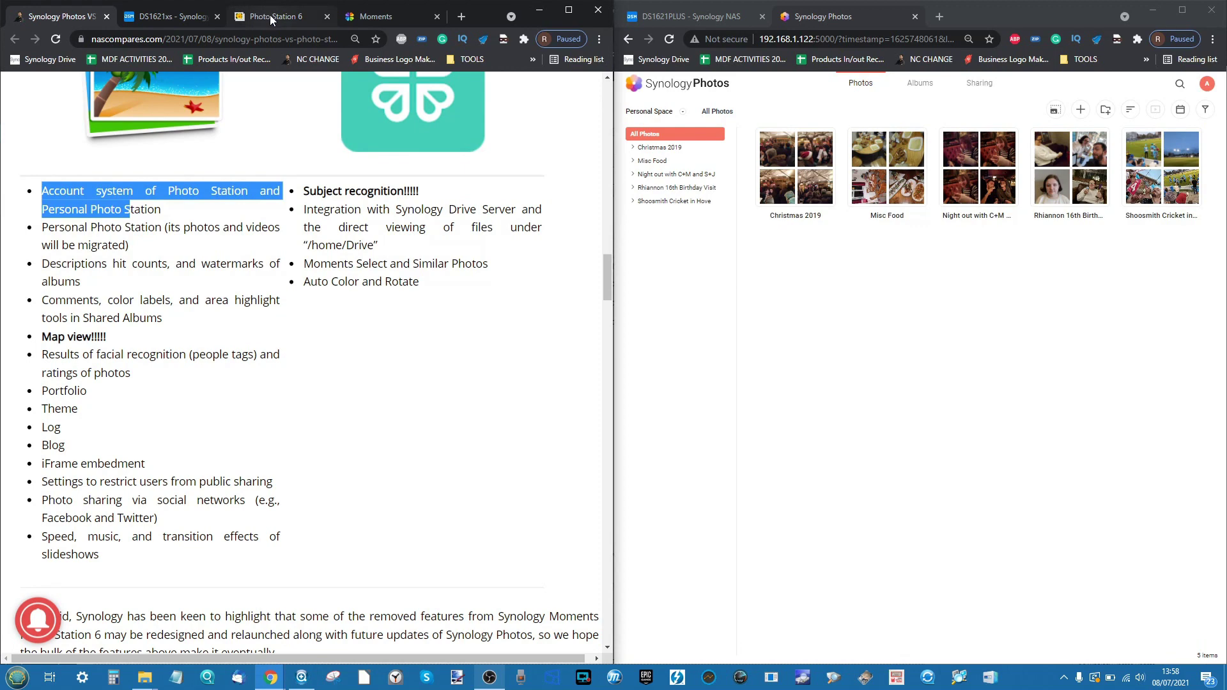
click(270, 14)
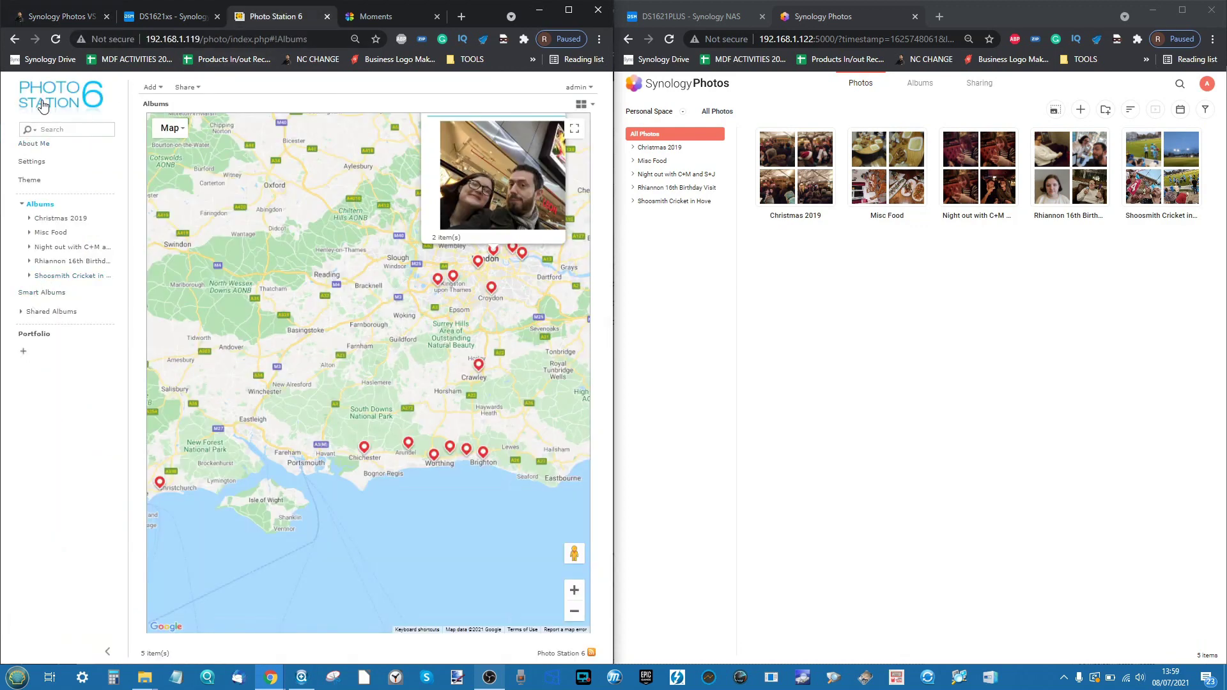
- Look through Photo Station's General, Photos, Sharing and Blog settings pages
click(34, 162)
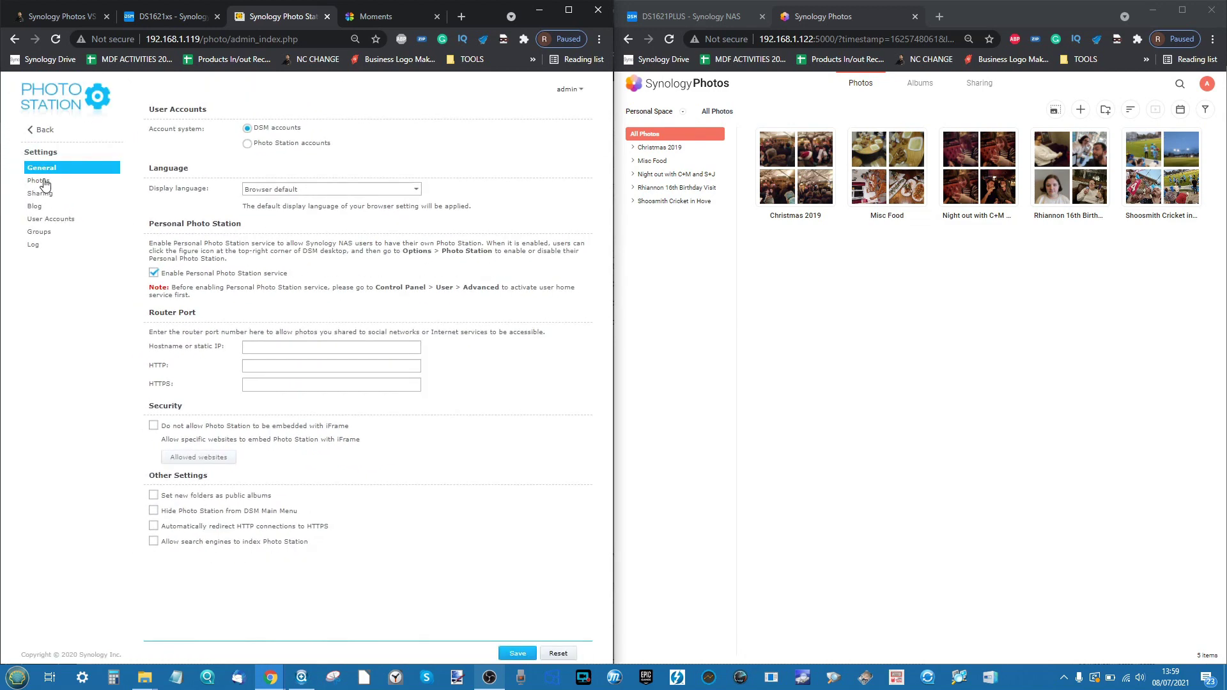
click(44, 184)
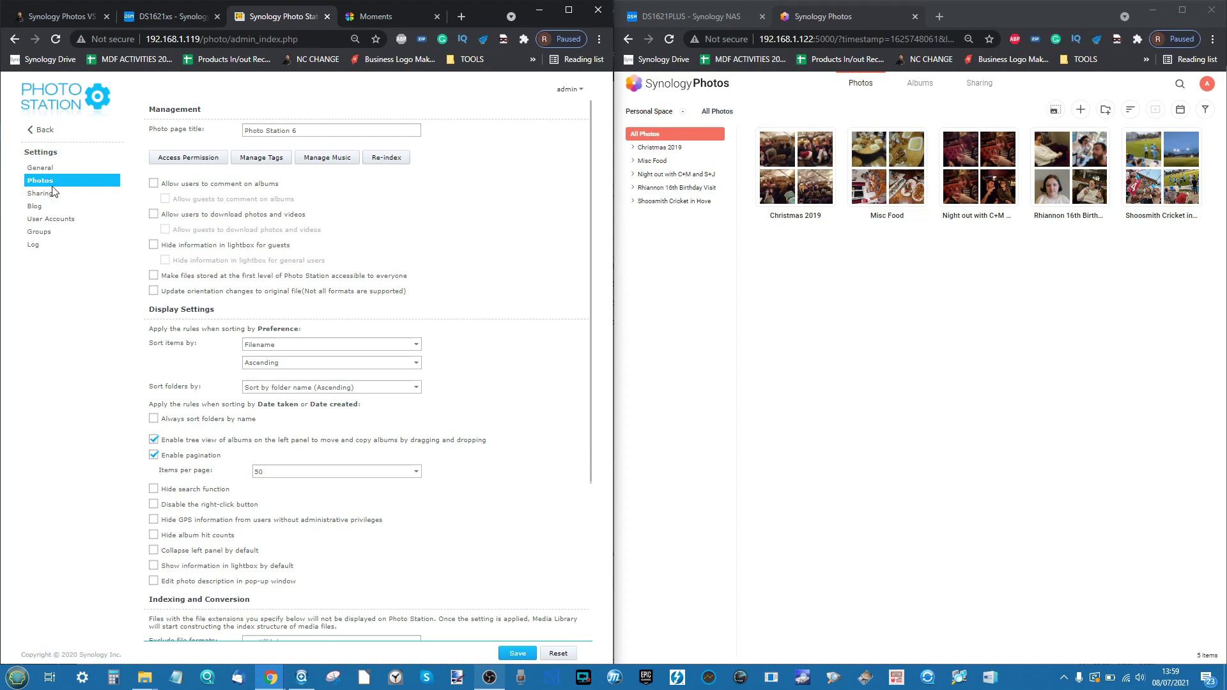
click(48, 198)
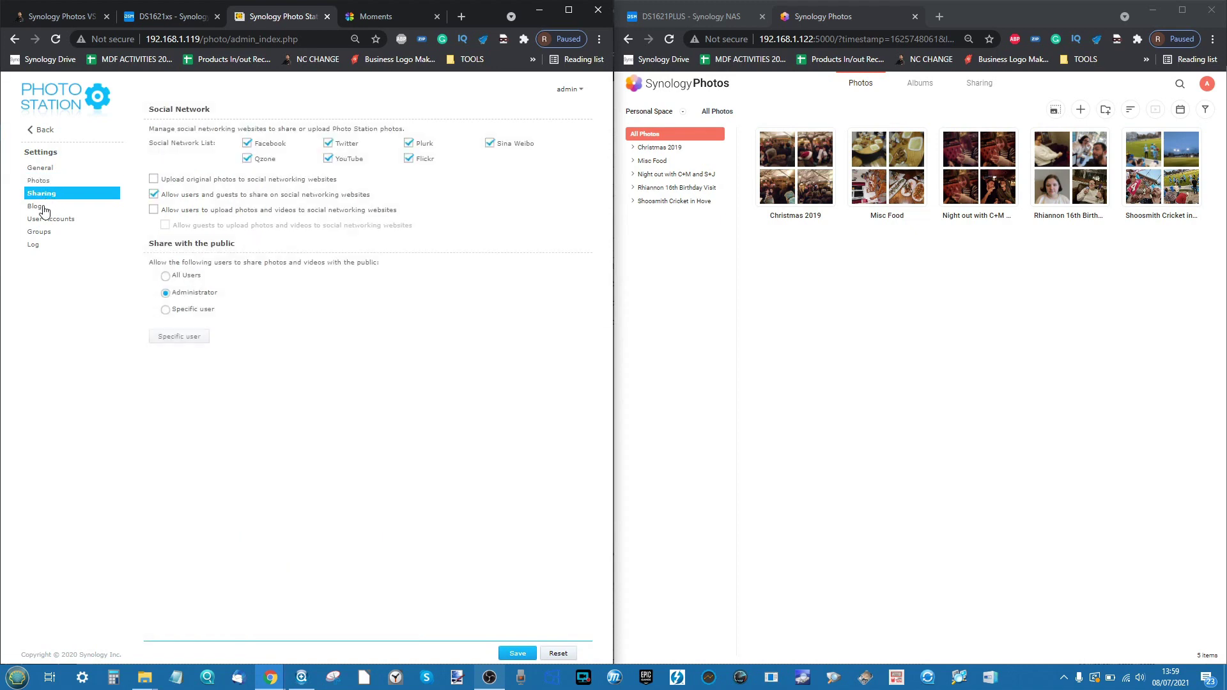
click(42, 207)
click(51, 192)
click(52, 180)
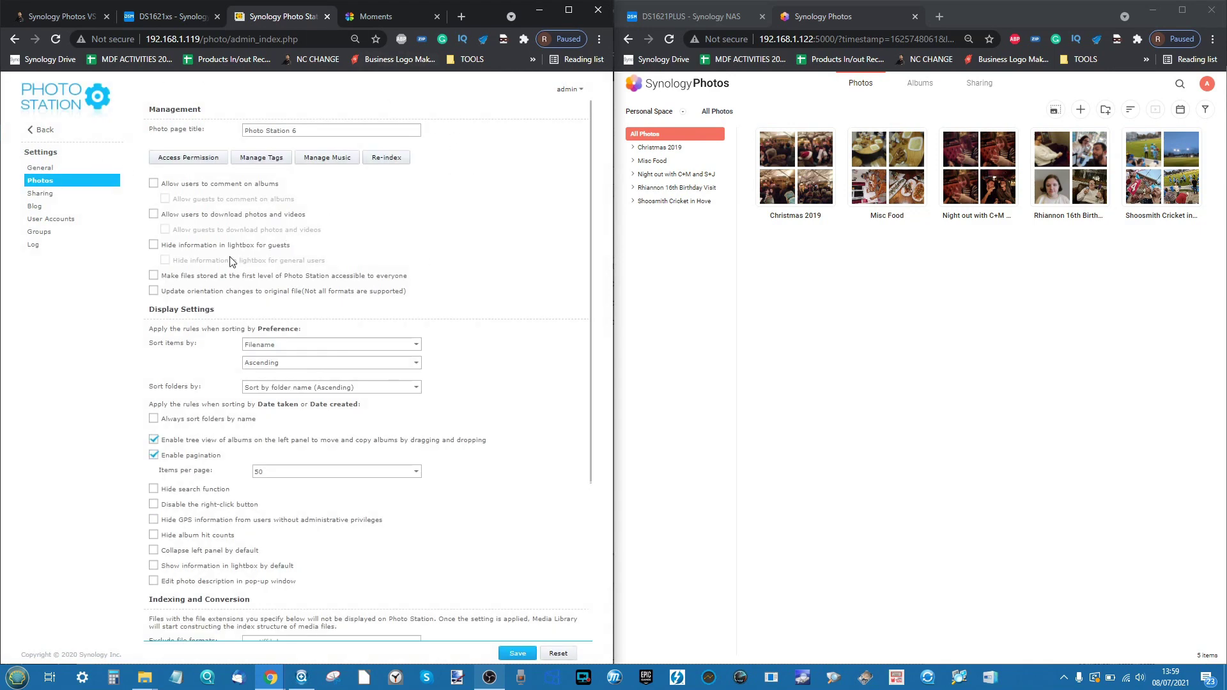
- Check the photo folder on the DSM desktop, then leave settings for the album grid
click(172, 16)
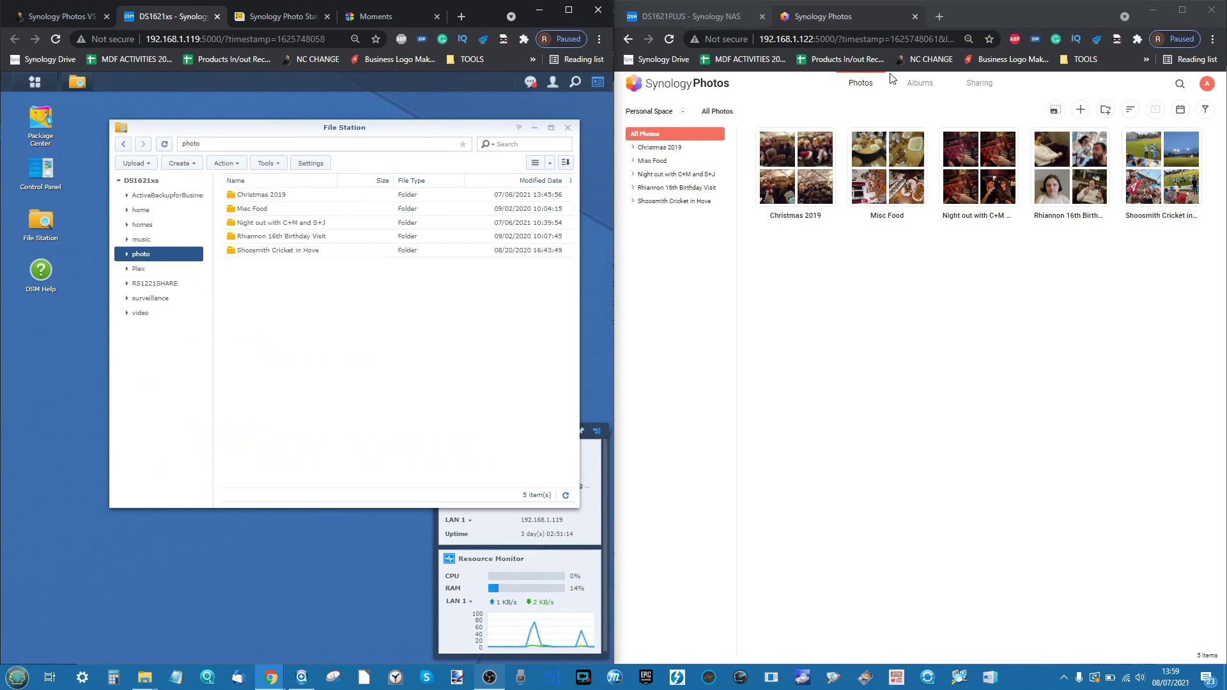
click(285, 17)
scroll(333, 105, down, 3)
scroll(332, 105, up, 3)
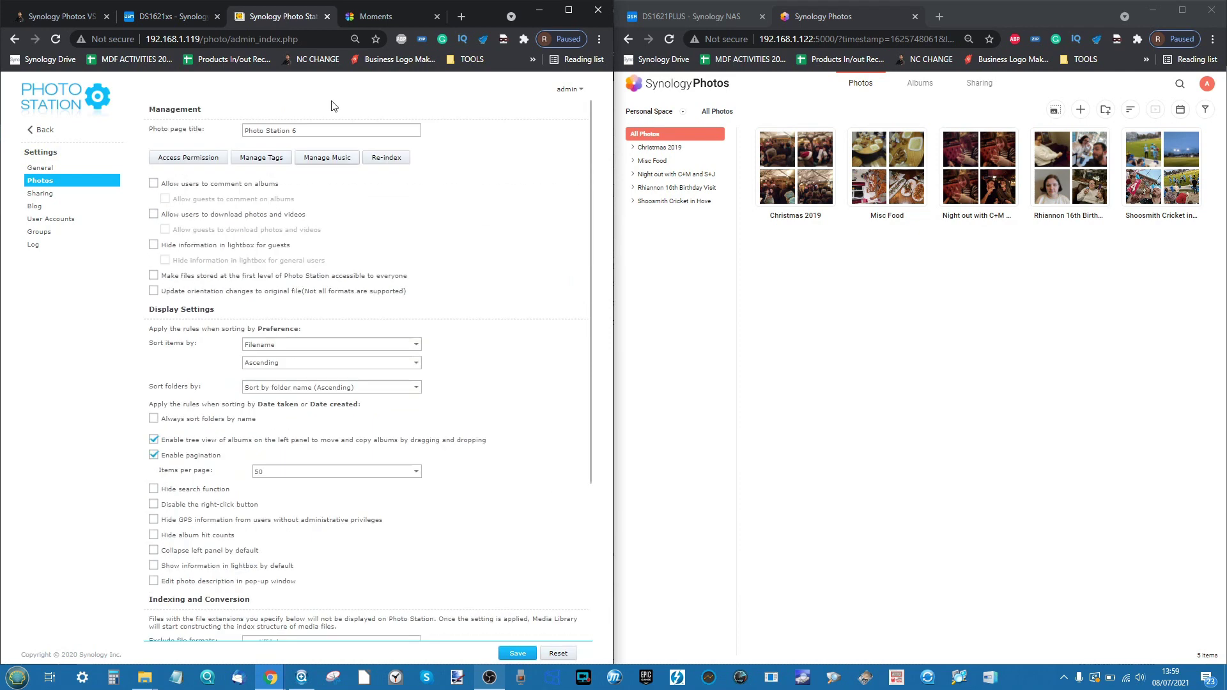
click(35, 131)
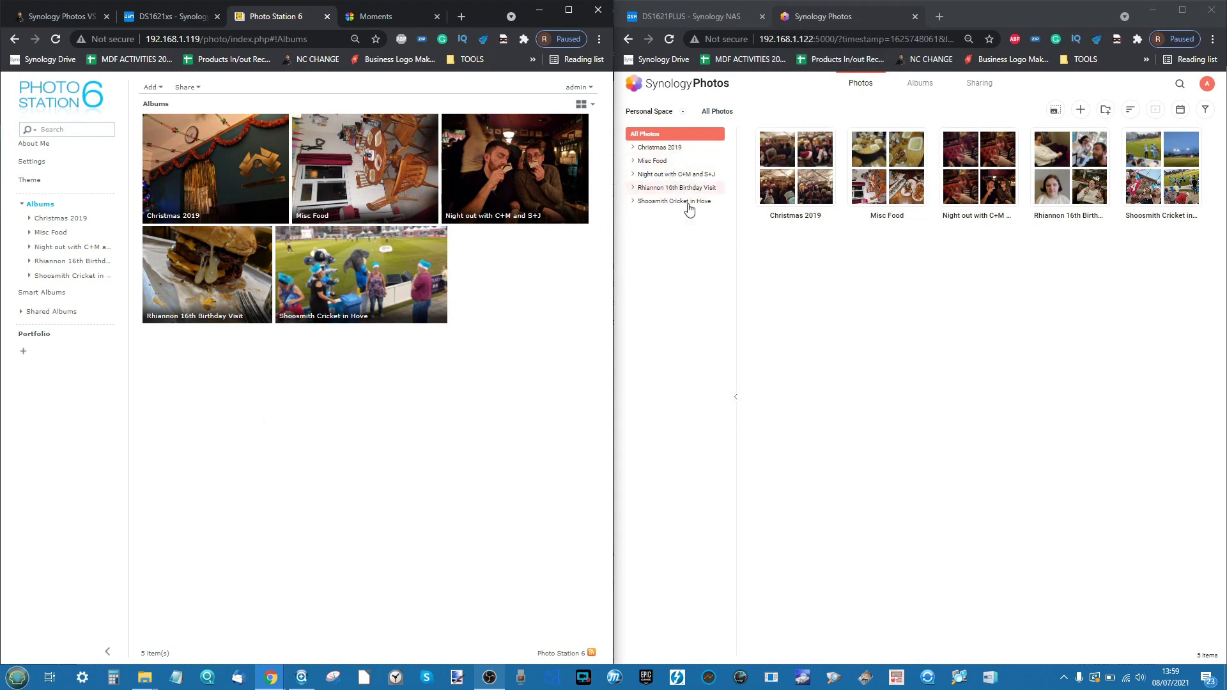
- Open the Shoosmith Cricket in Hove folder's 18 items and switch the left window to Moments
click(690, 204)
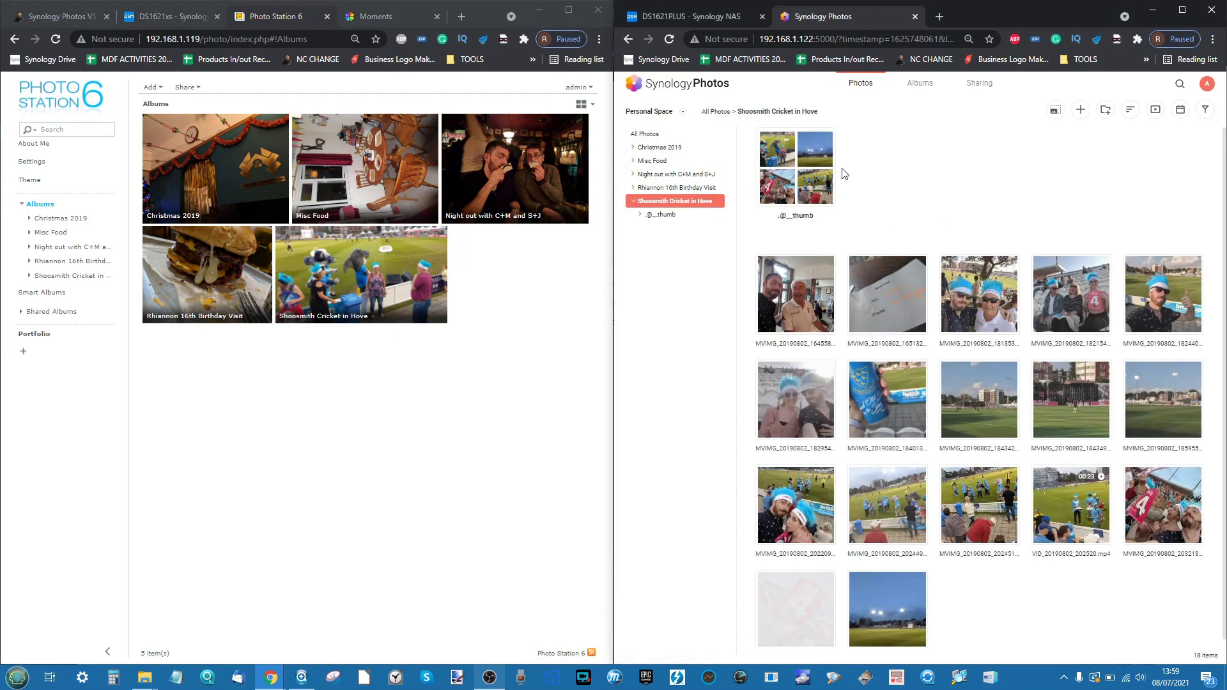
scroll(901, 300, down, 1)
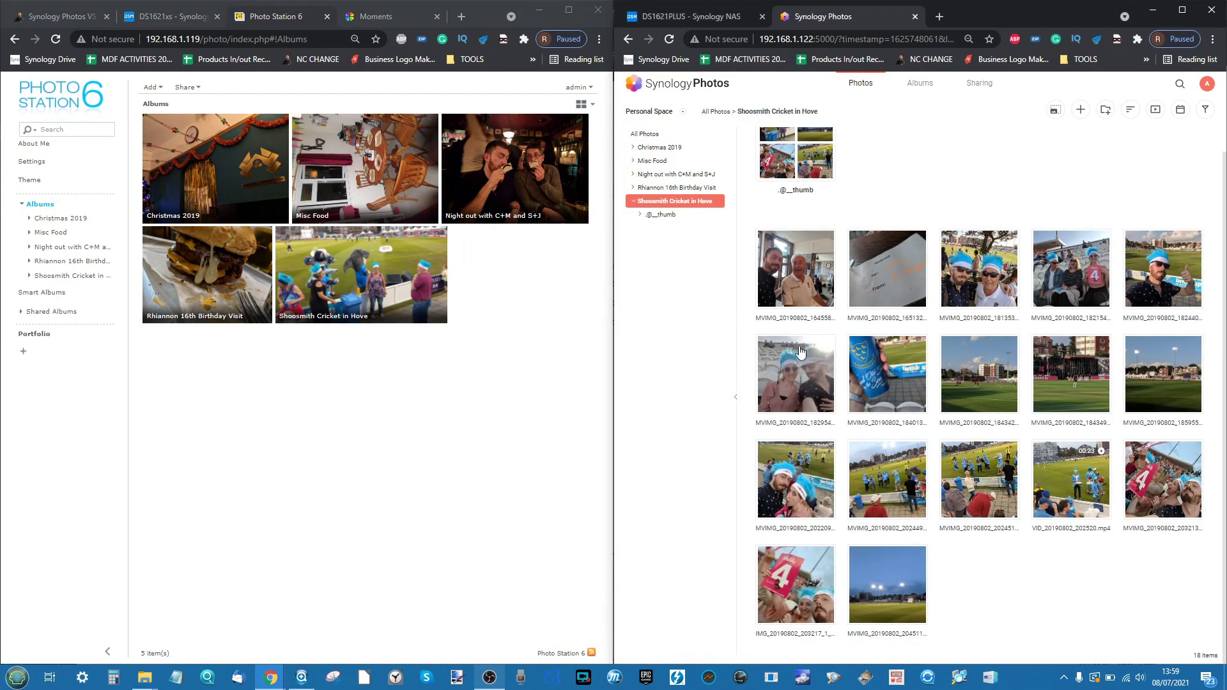
click(647, 113)
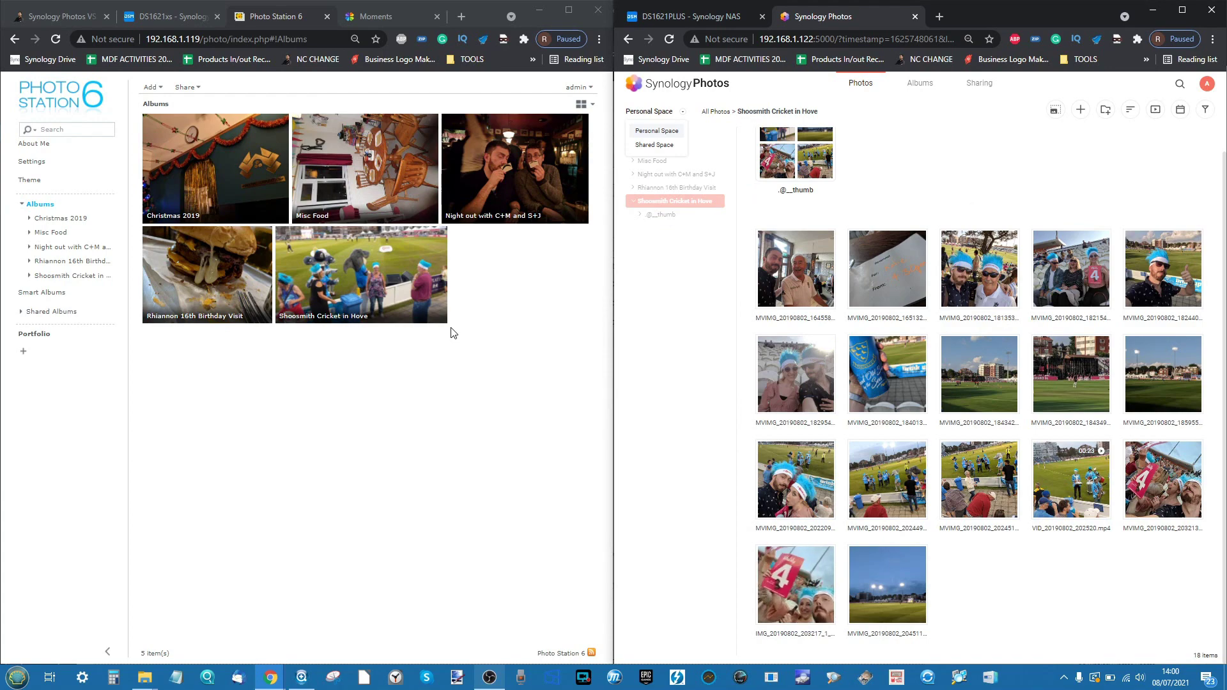
click(377, 16)
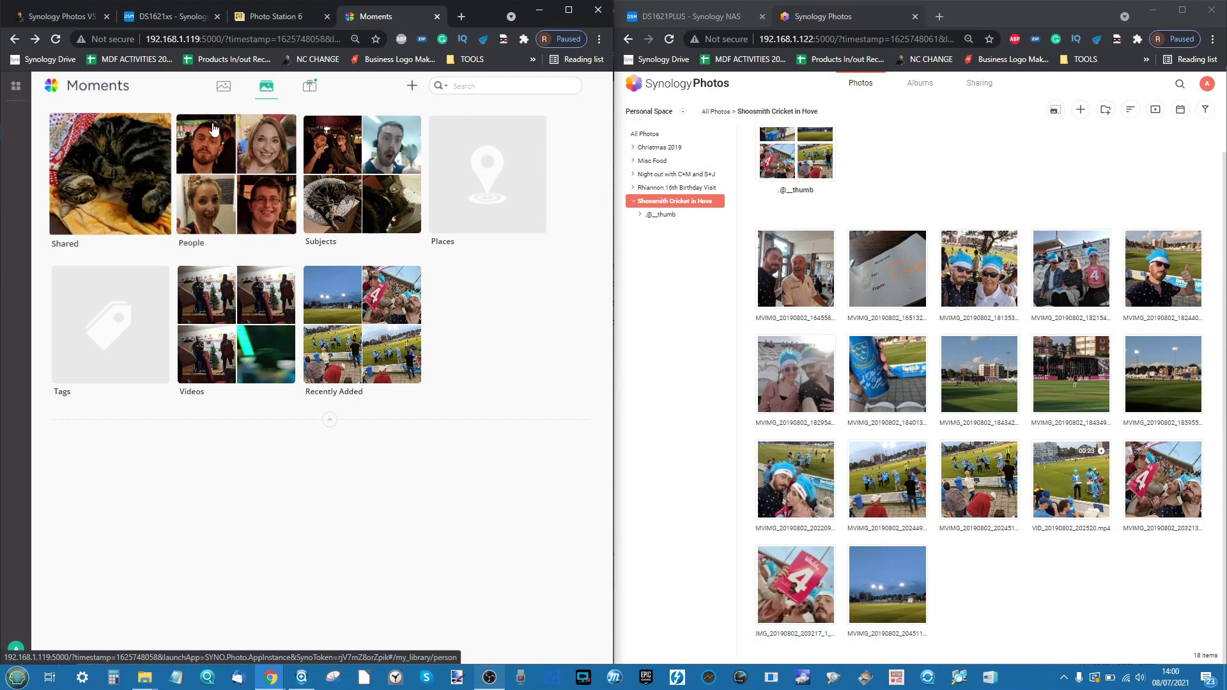
- Go back to the Moments timeline and group its photos by folder
key(alt+Left)
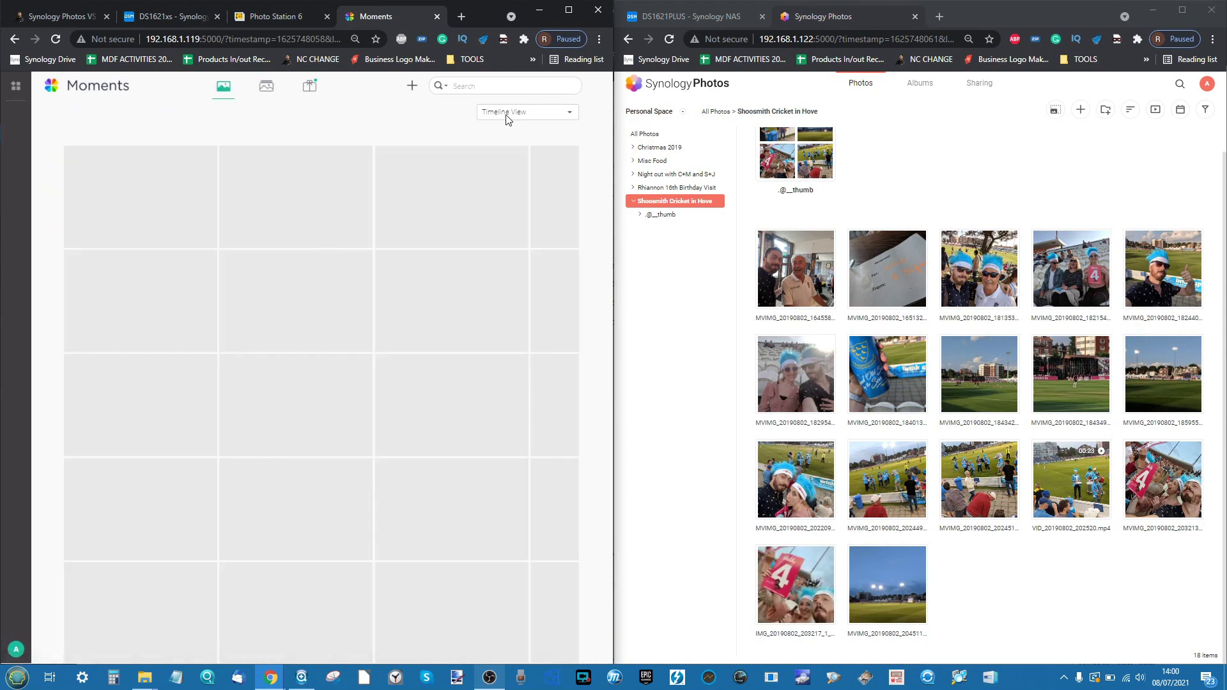
click(507, 113)
click(509, 147)
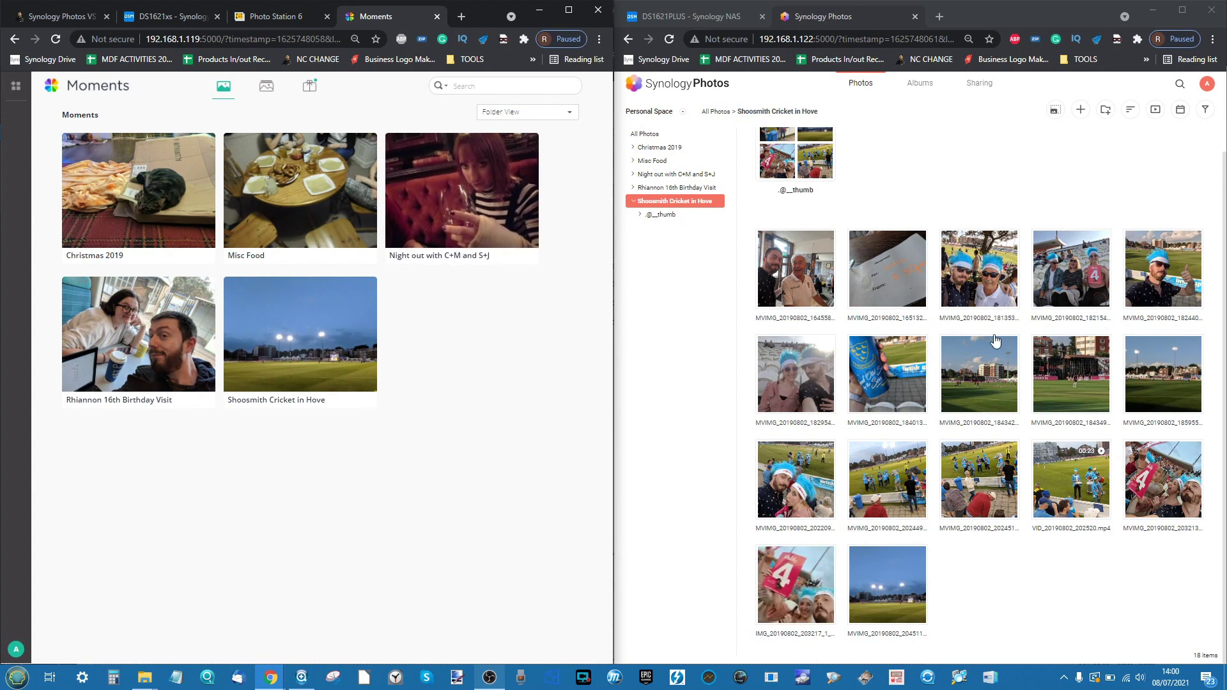
scroll(993, 333, up, 1)
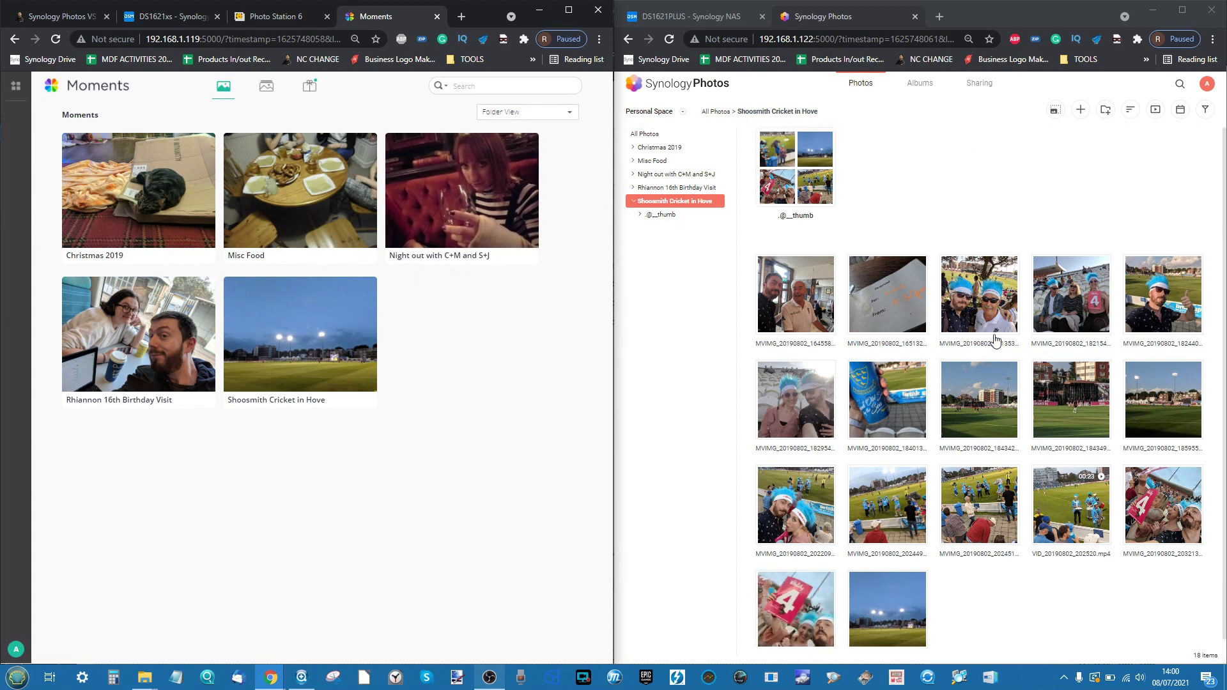
- Open the Places album in both Synology Photos and Moments, then return to Moments' albums
click(920, 84)
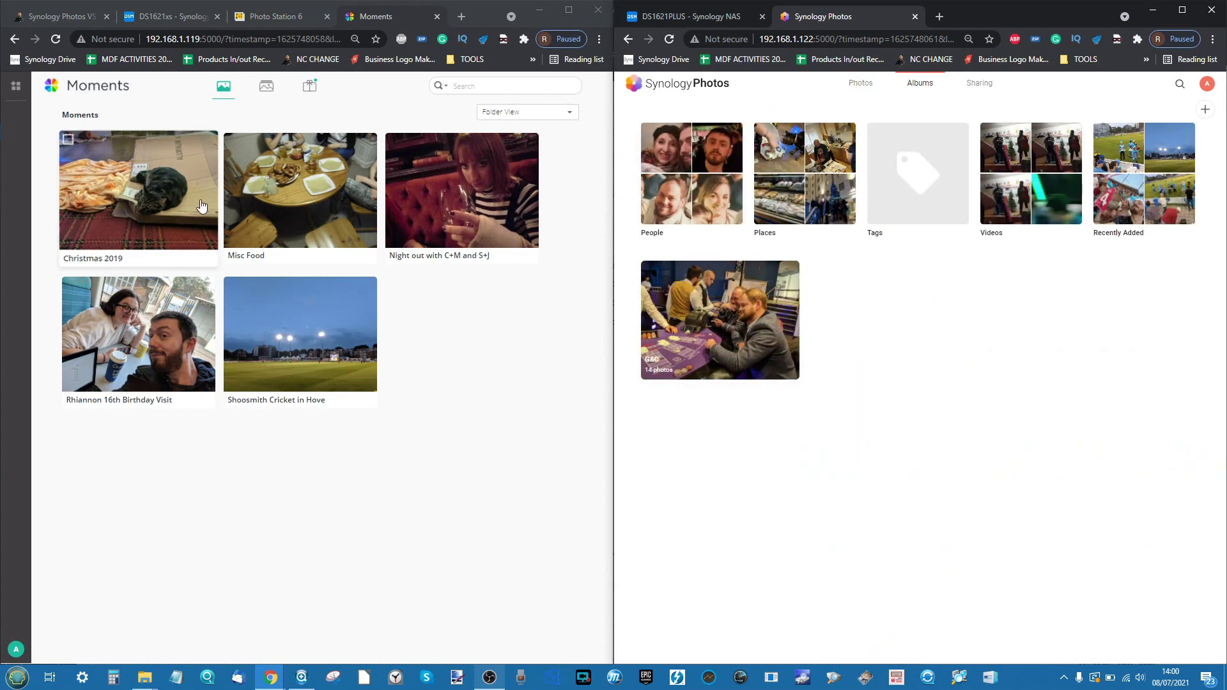
click(795, 178)
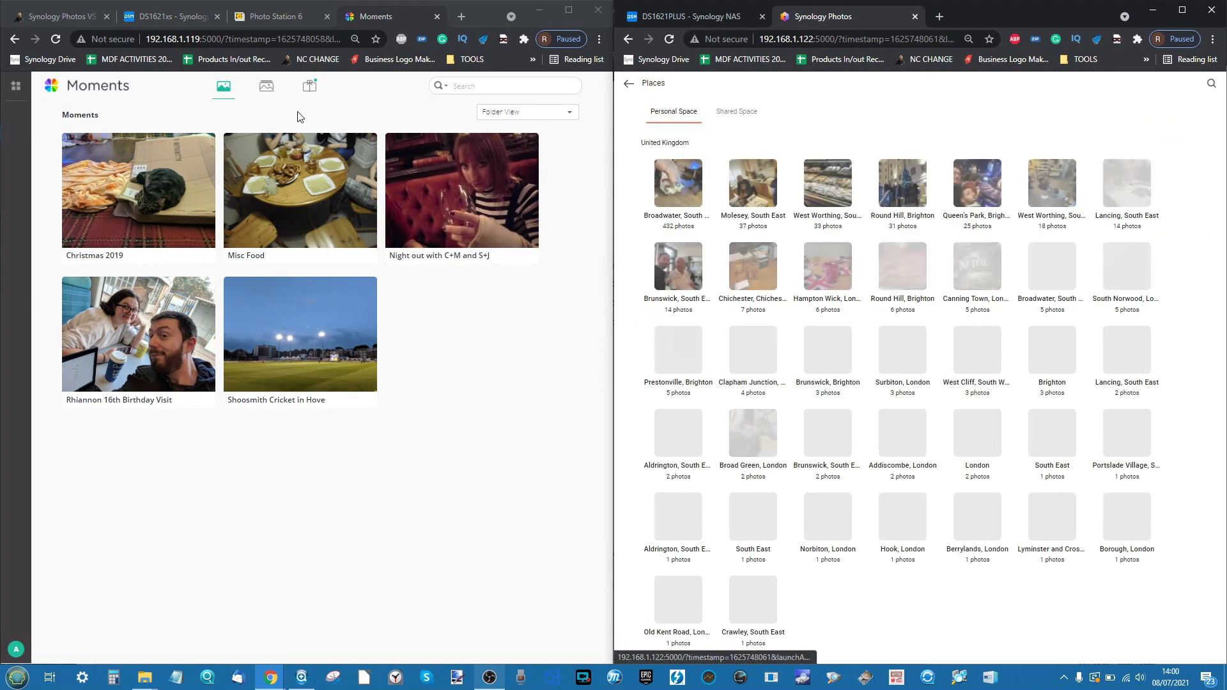
click(266, 83)
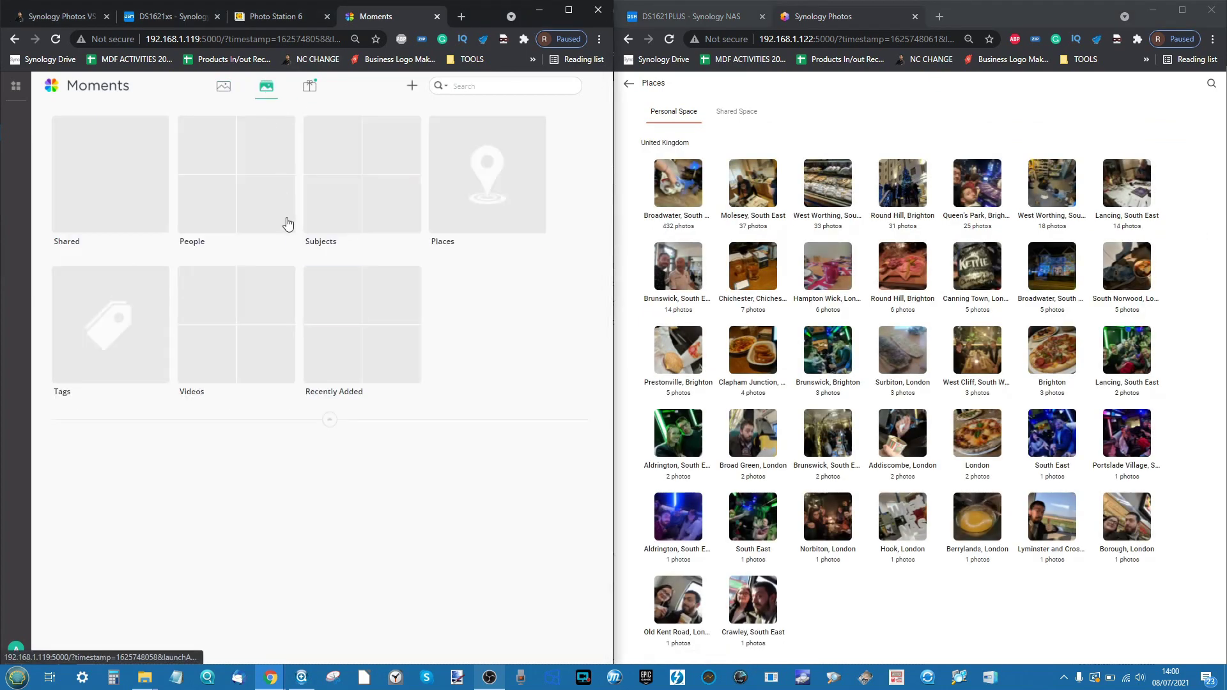
click(515, 196)
click(46, 87)
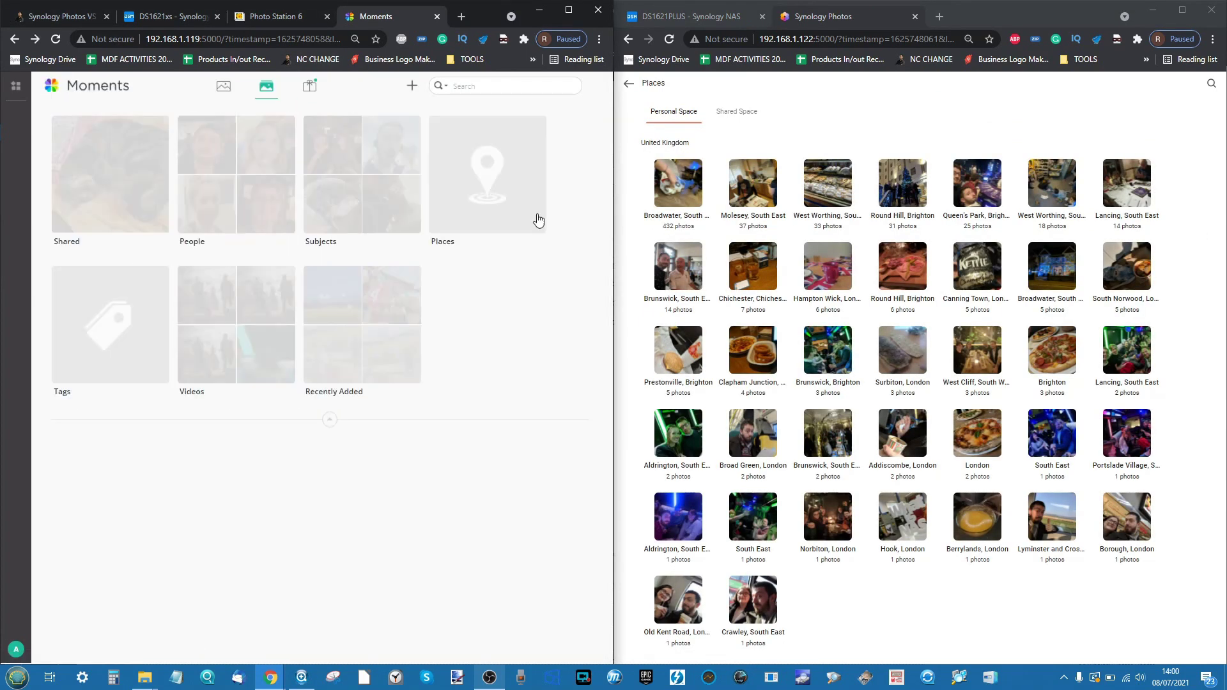
- Go back to the Synology Photos albums overview and open the account menu
click(17, 92)
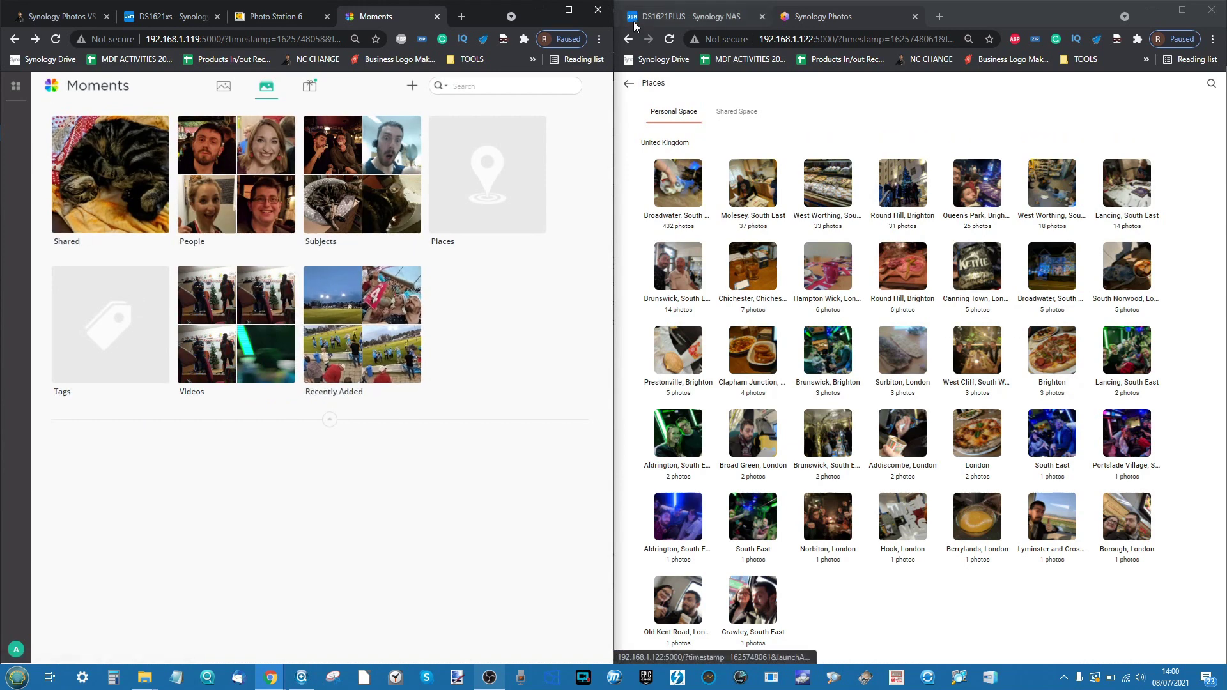
click(632, 94)
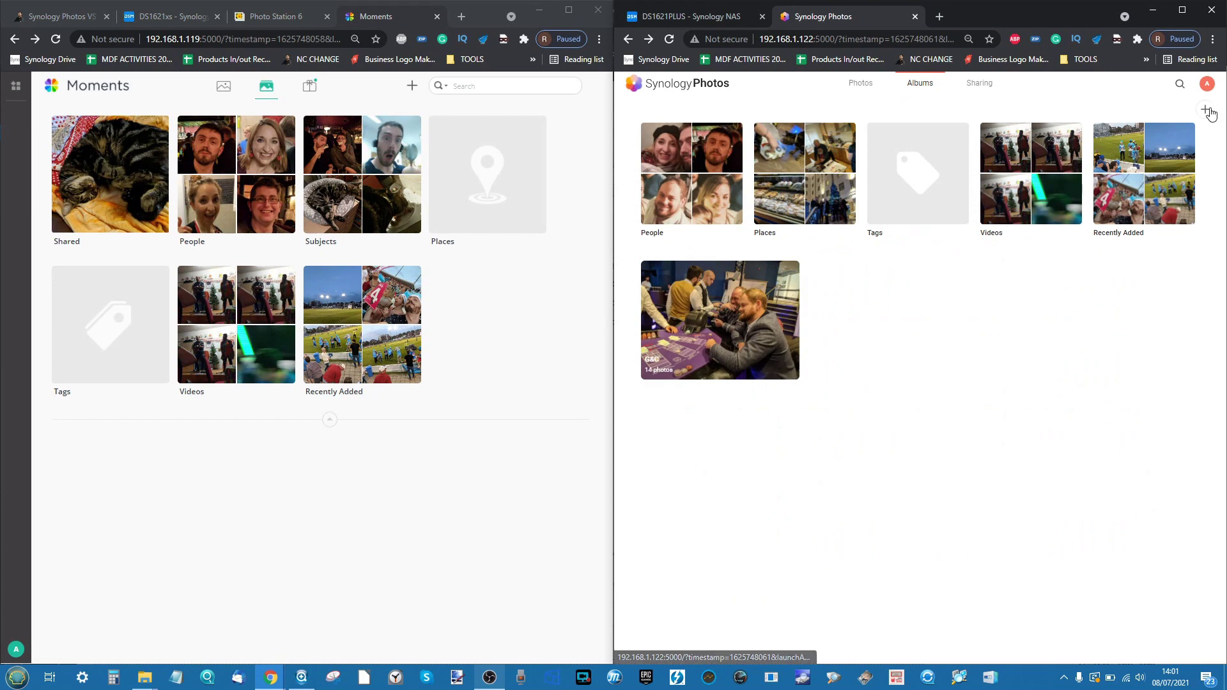
click(1206, 87)
click(1175, 104)
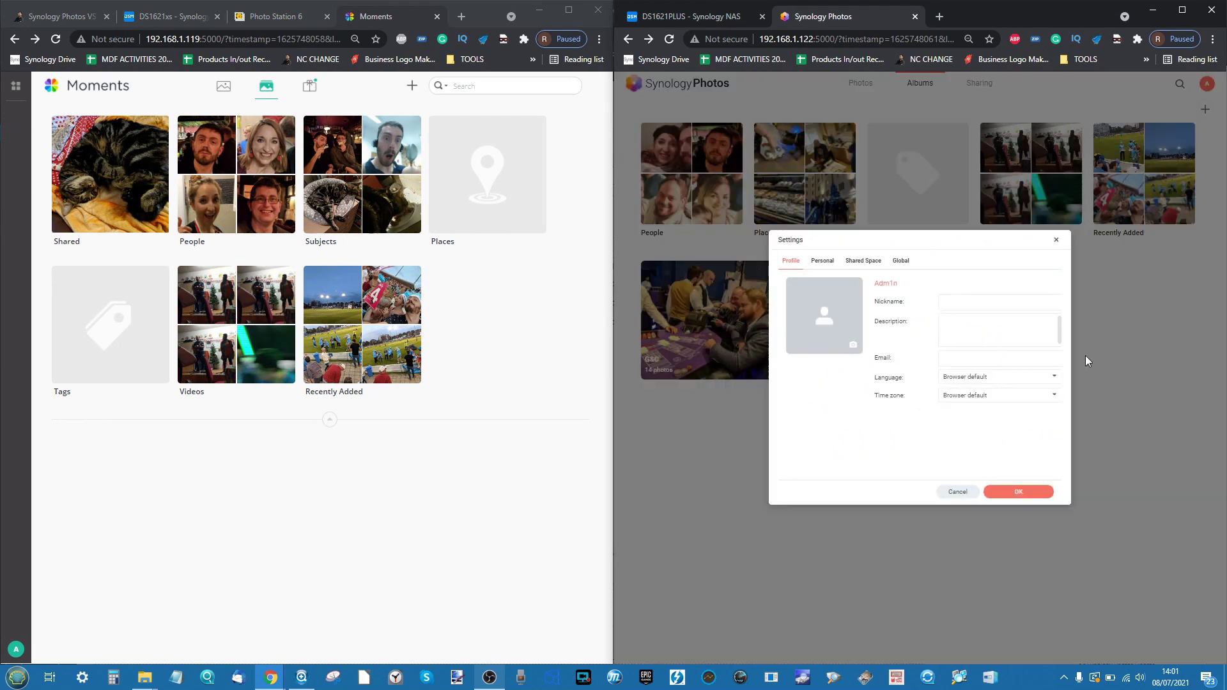
click(812, 261)
scroll(954, 389, down, 2)
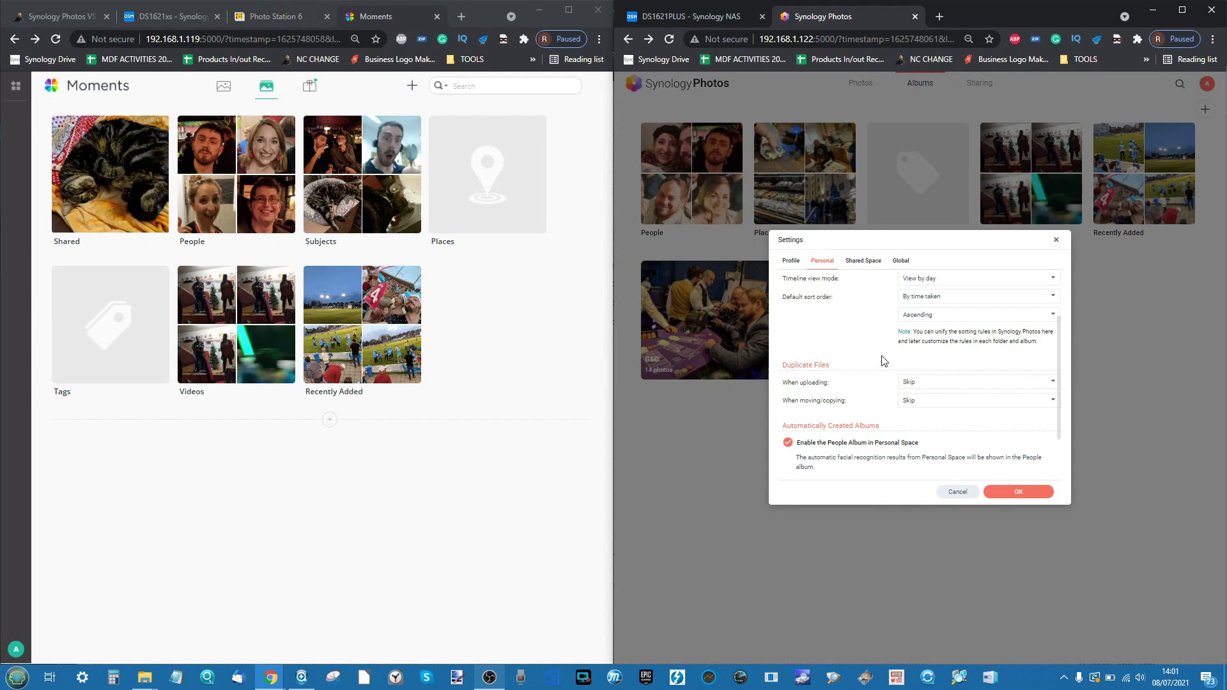
scroll(883, 360, down, 2)
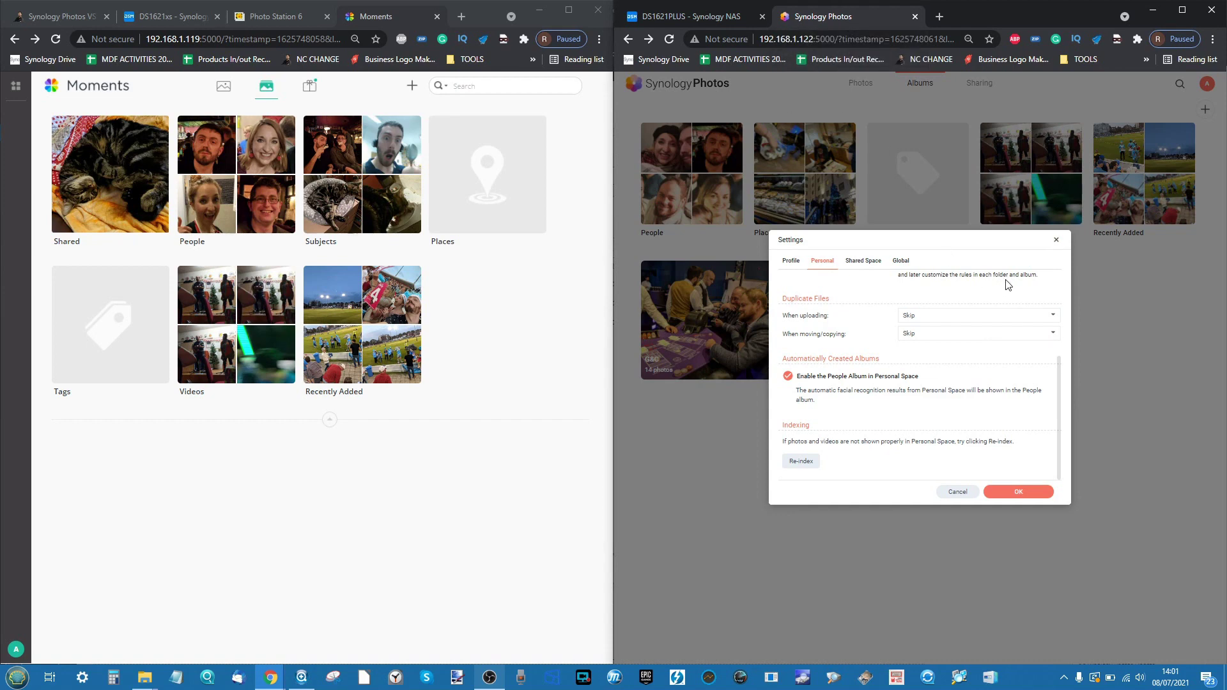
click(1056, 241)
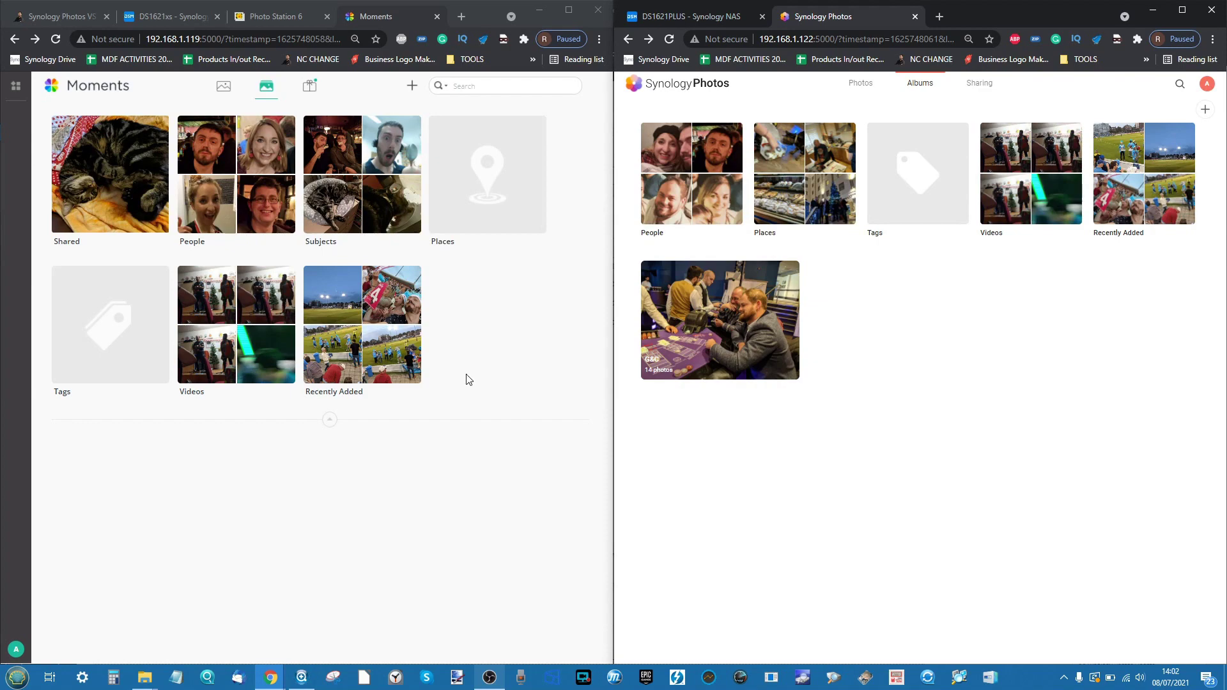
- Switch to the nascompares article and zoom it out two levels while skimming
click(63, 17)
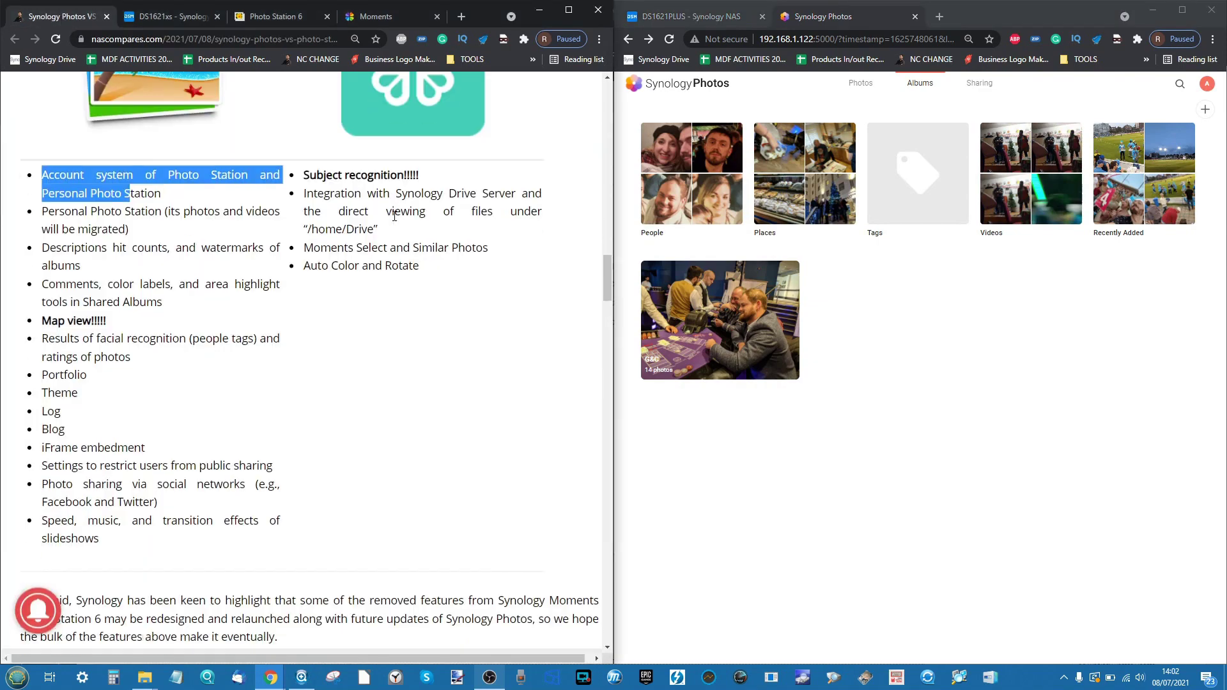
scroll(394, 216, down, 3)
key(ctrl+minus)
key(ctrl+minus)
drag(269, 310, 195, 239)
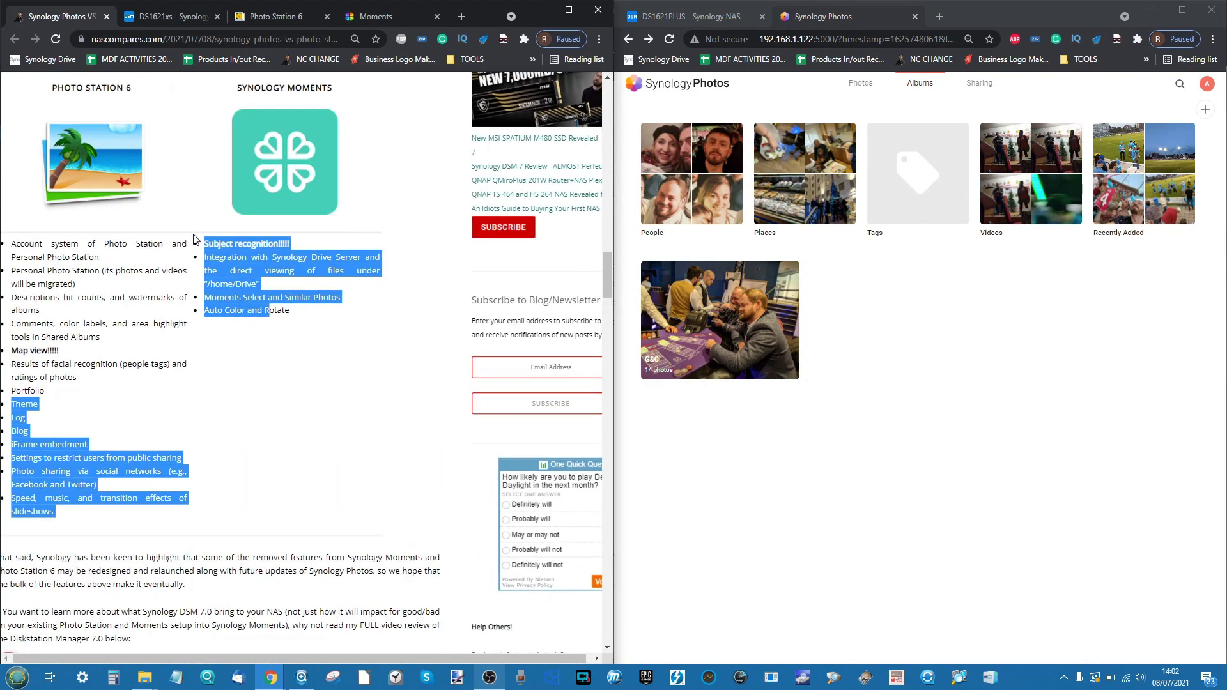
key(ctrl+minus)
scroll(184, 375, up, 8)
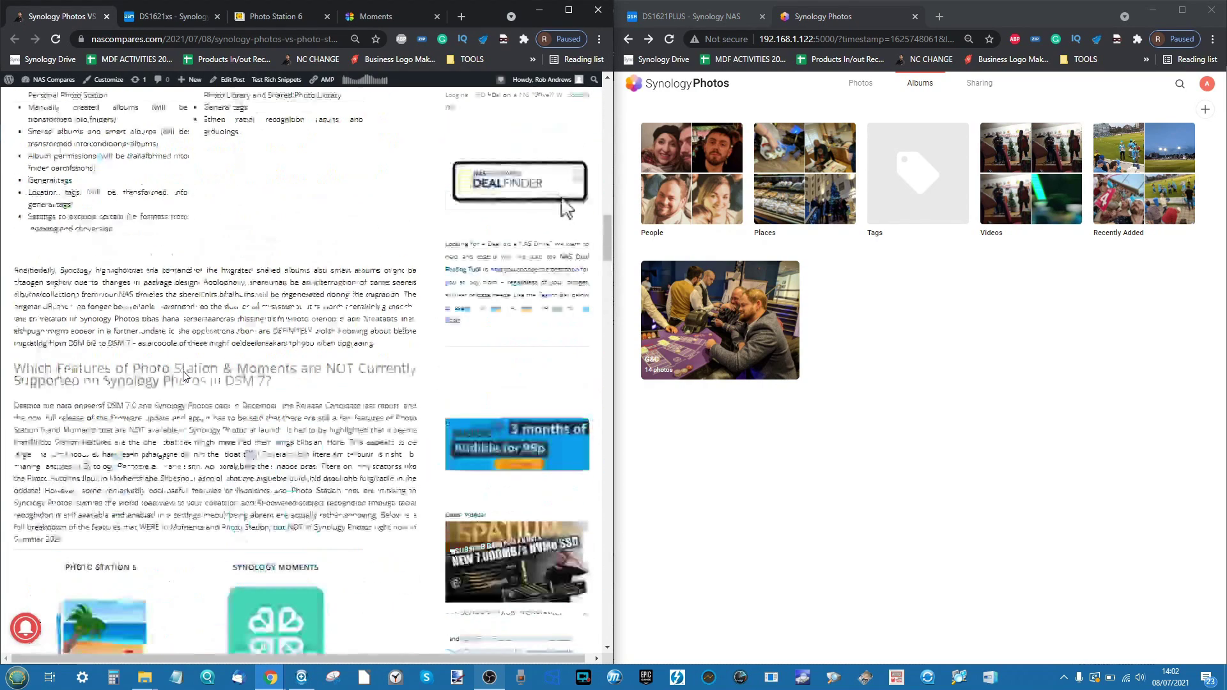
scroll(184, 374, up, 15)
scroll(184, 374, down, 5)
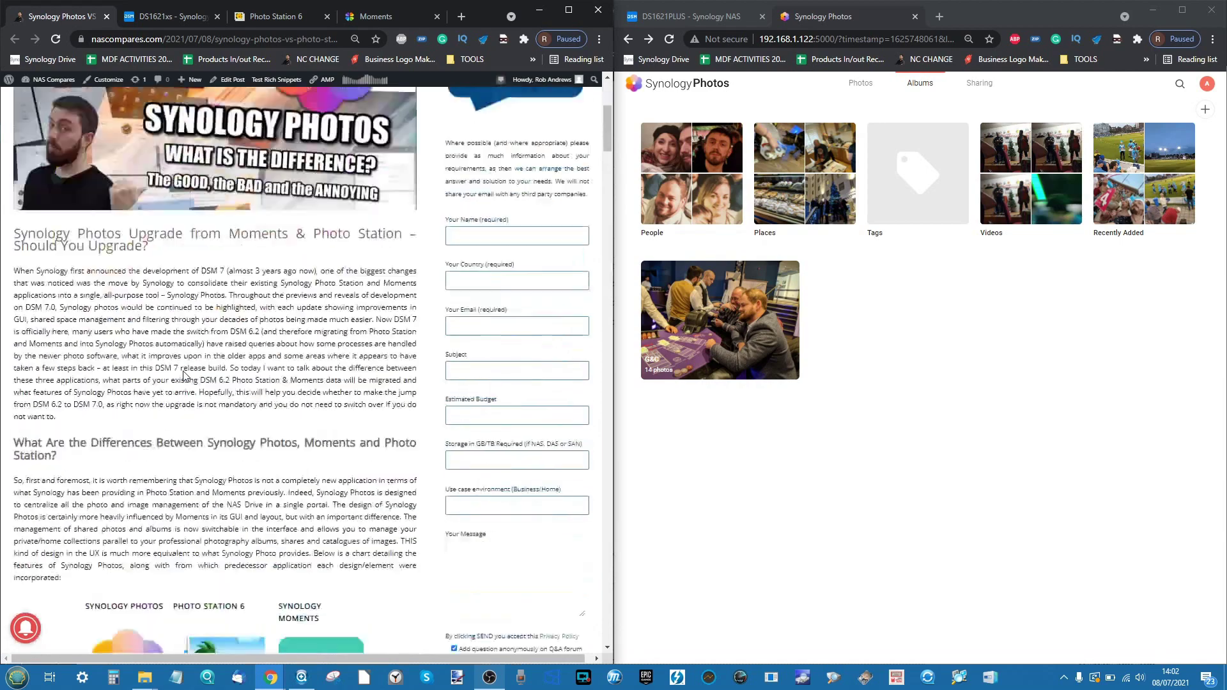
scroll(184, 374, down, 15)
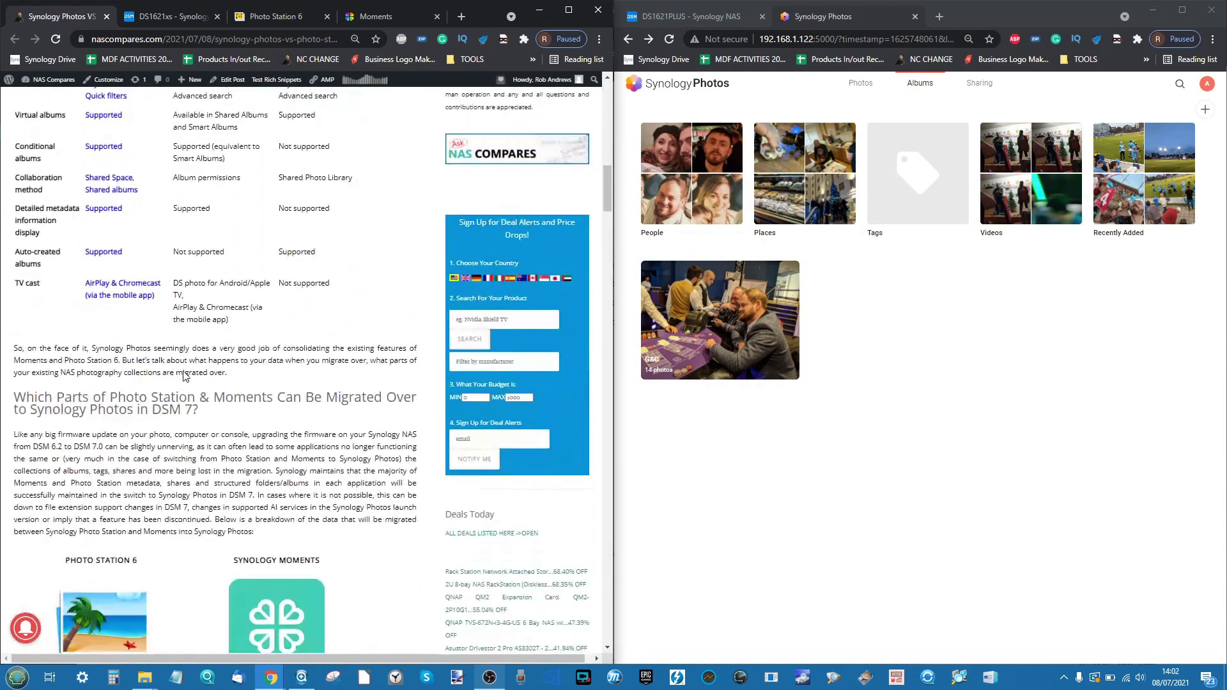
scroll(184, 375, down, 15)
scroll(184, 375, up, 10)
scroll(184, 375, down, 4)
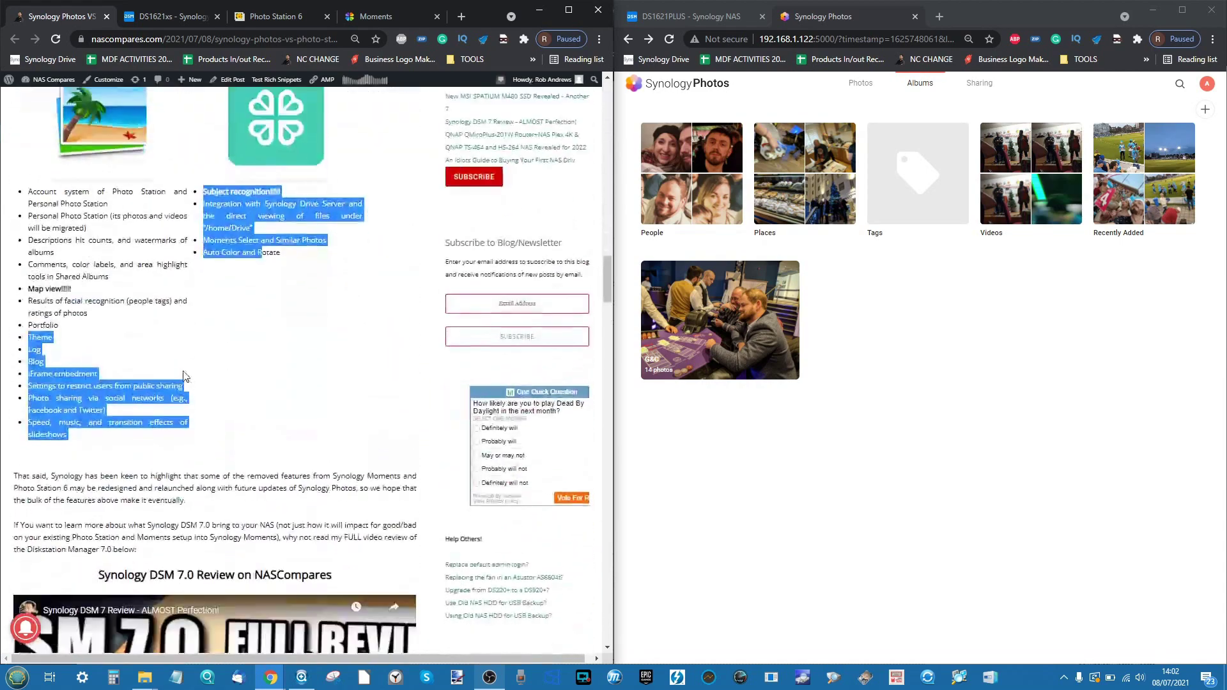
- Clear the selection and scroll down to the DSM 7 Quick Conclusion's PROs and CONs
click(184, 376)
scroll(184, 376, down, 4)
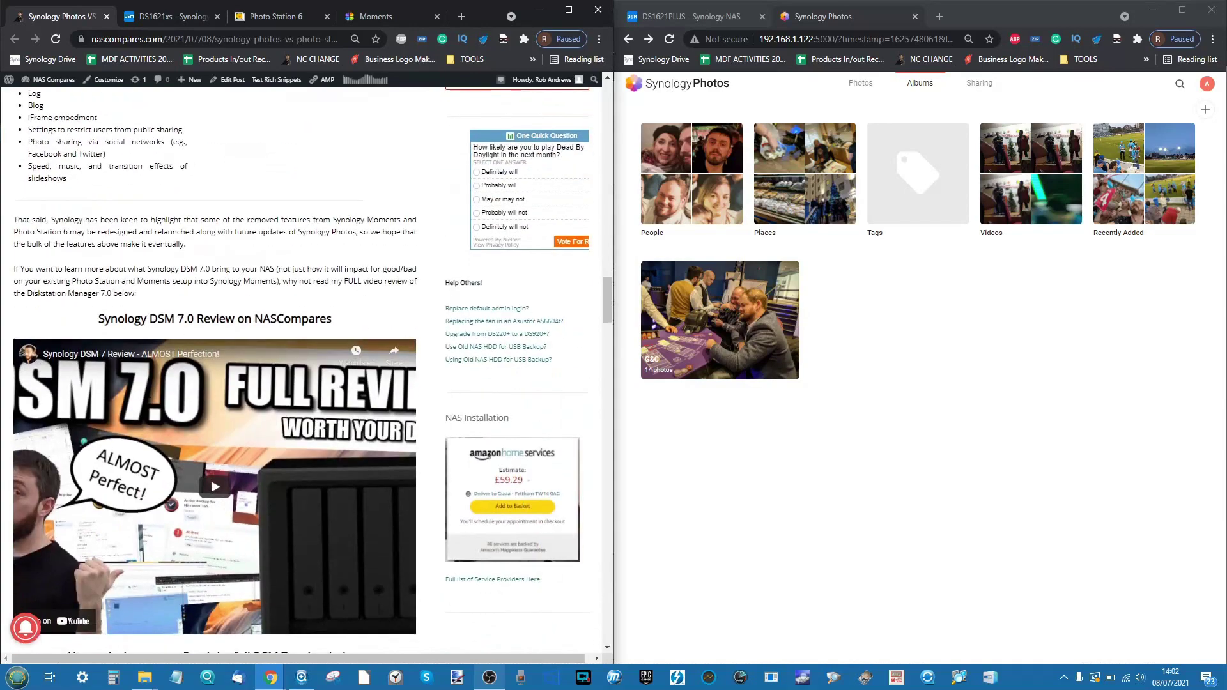
scroll(148, 392, down, 3)
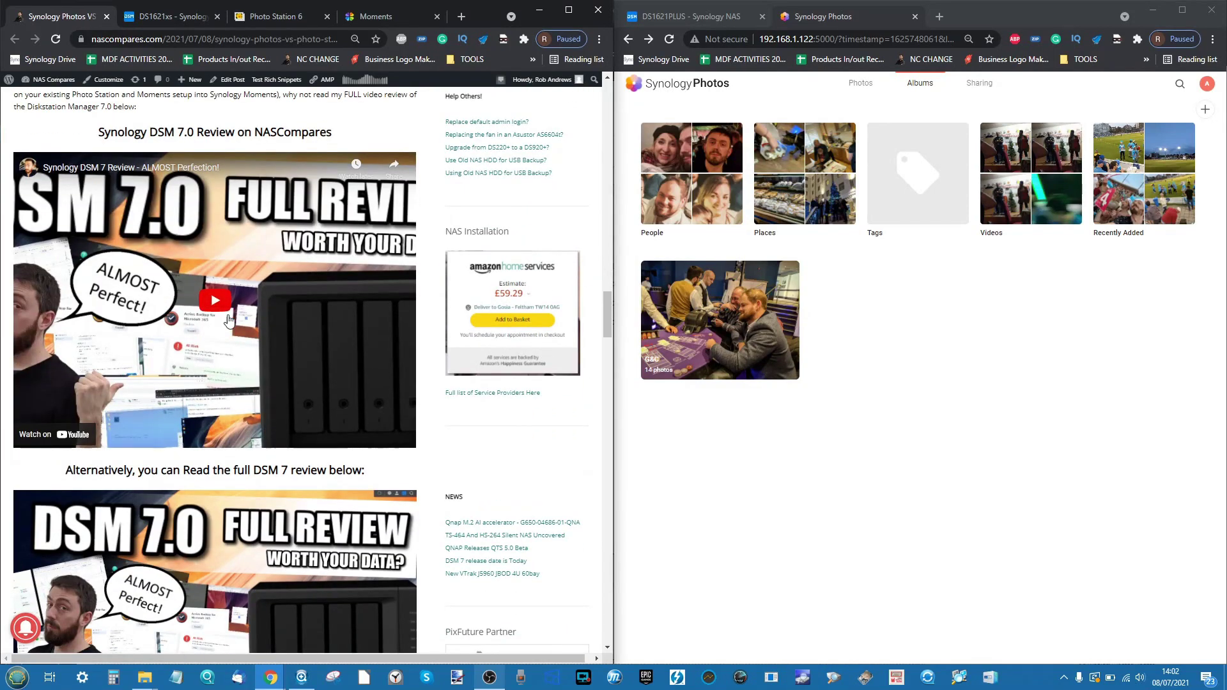
scroll(274, 303, down, 3)
scroll(275, 304, up, 2)
scroll(276, 303, down, 4)
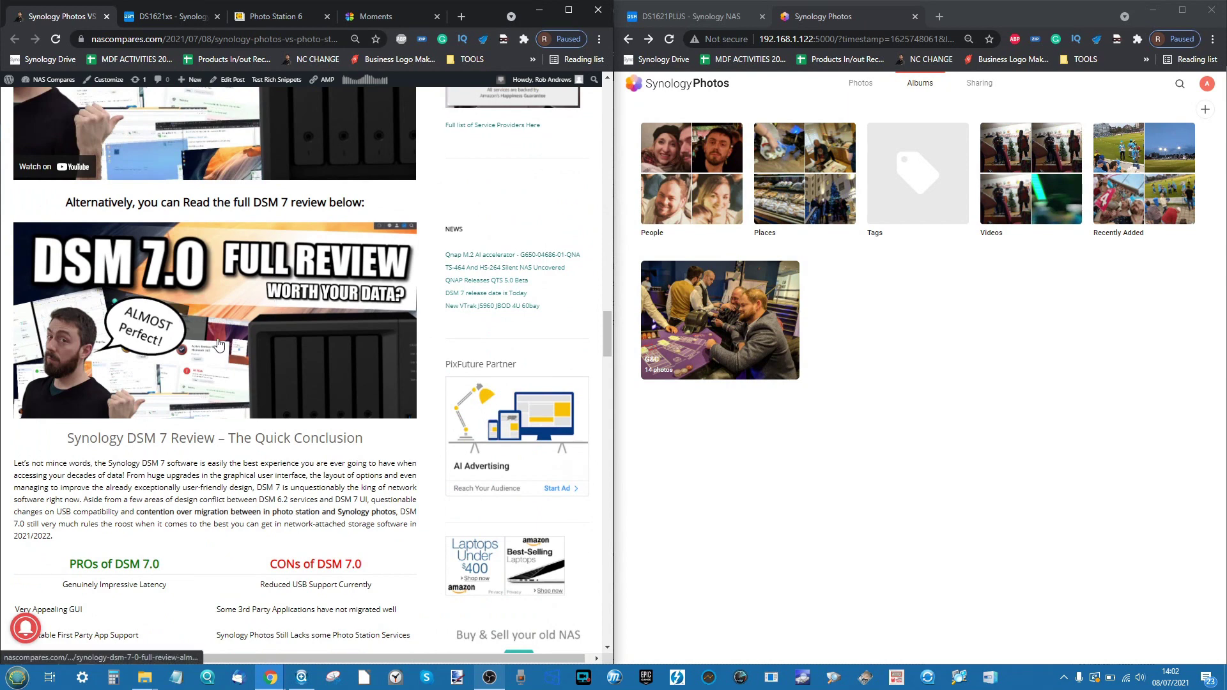
scroll(219, 343, down, 3)
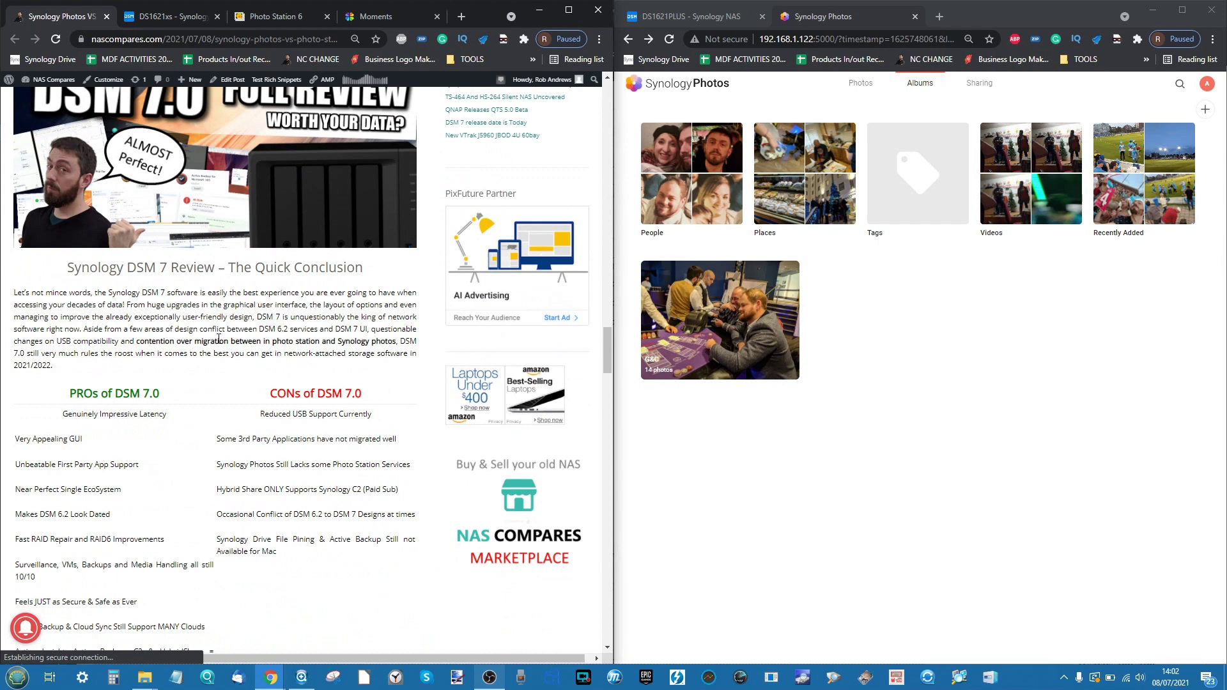